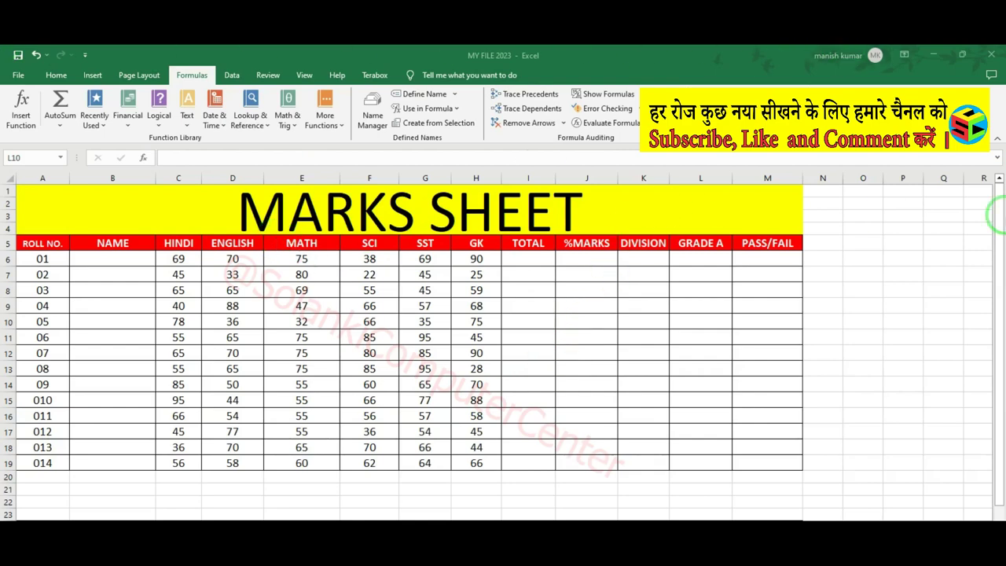
# - Type the first student's name in B6 and fill it down the NAME column to row 19
pyautogui.click(103, 262)
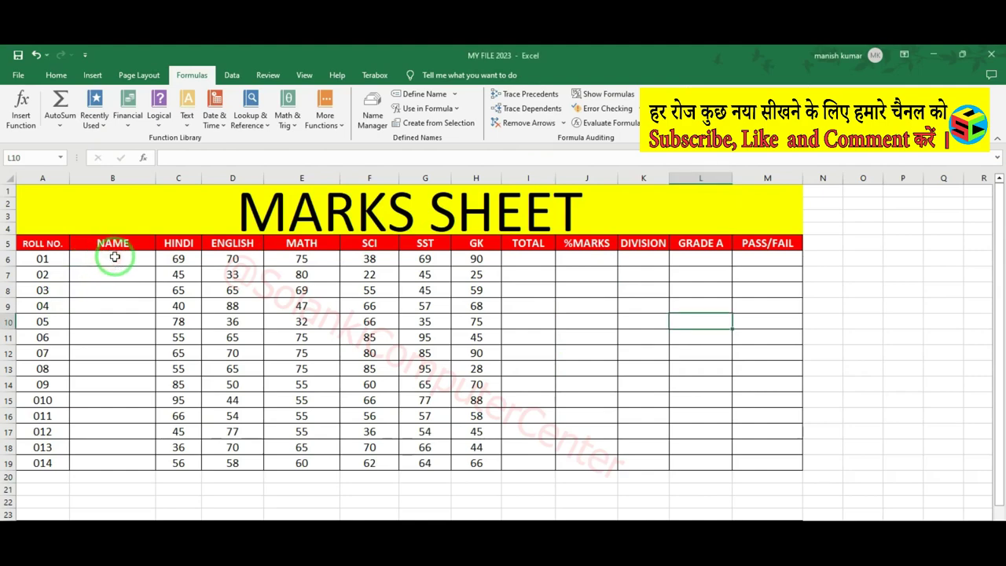
pyautogui.click(115, 257)
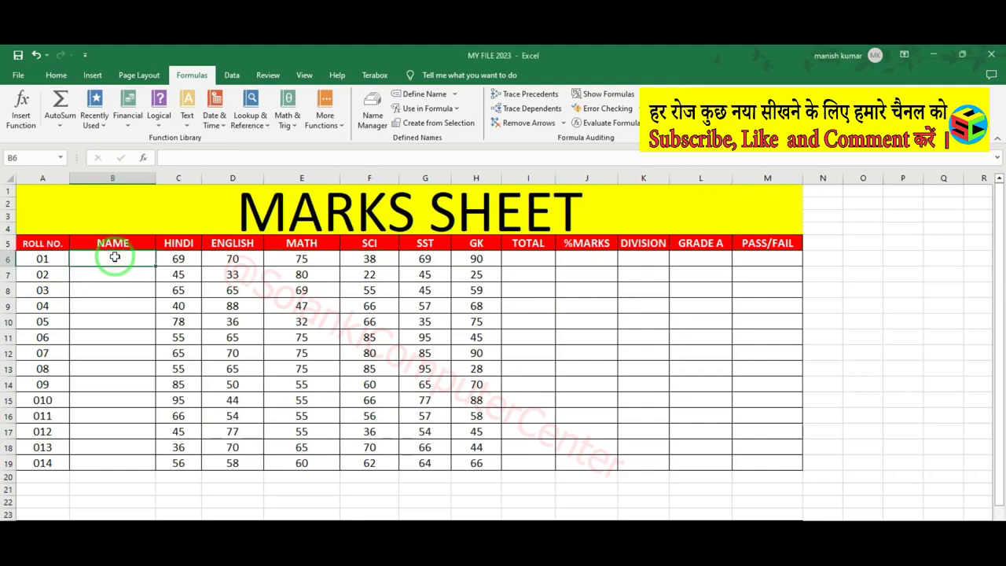
pyautogui.write('Kanchan')
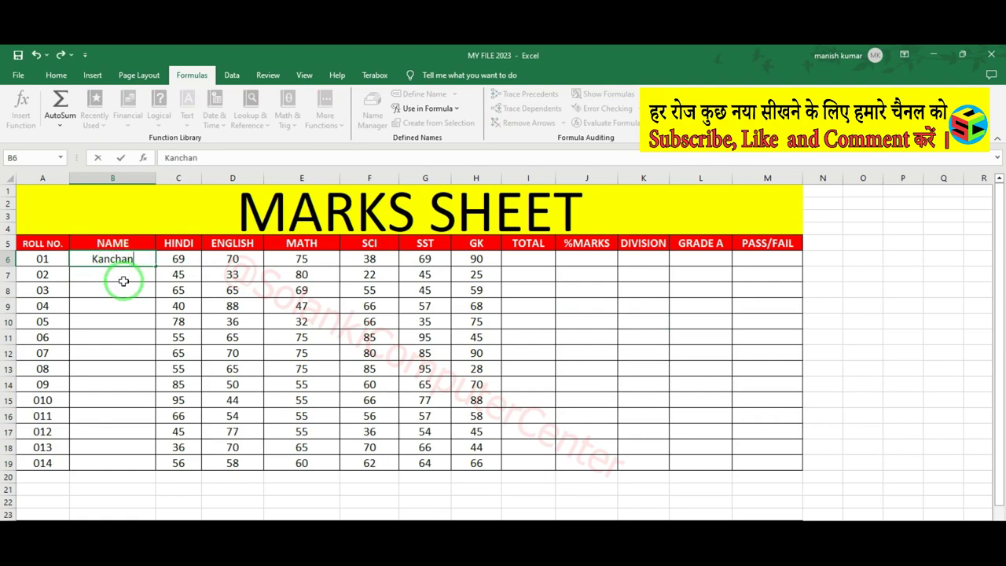
pyautogui.click(124, 281)
pyautogui.click(109, 259)
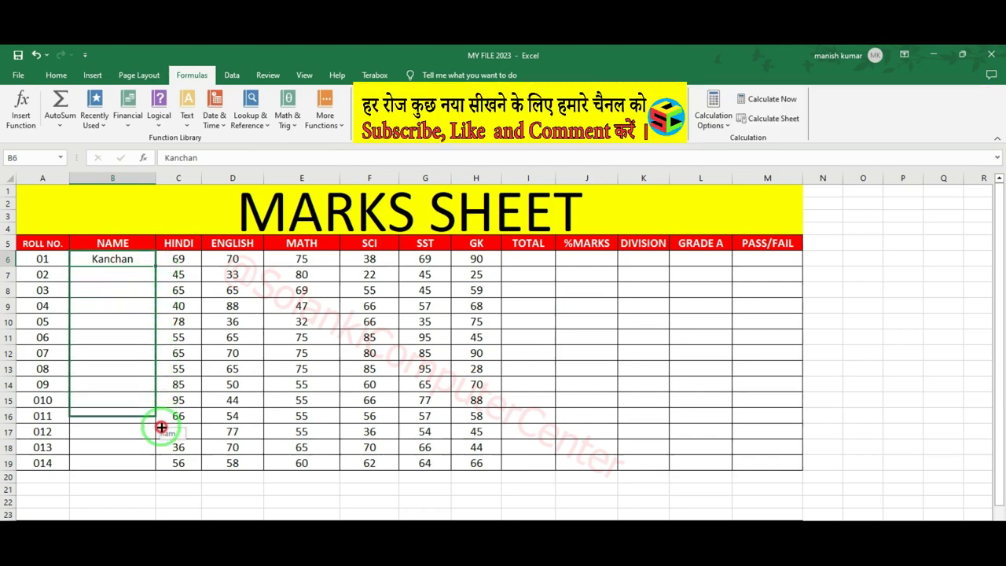
pyautogui.moveTo(156, 267); pyautogui.dragTo(166, 467)
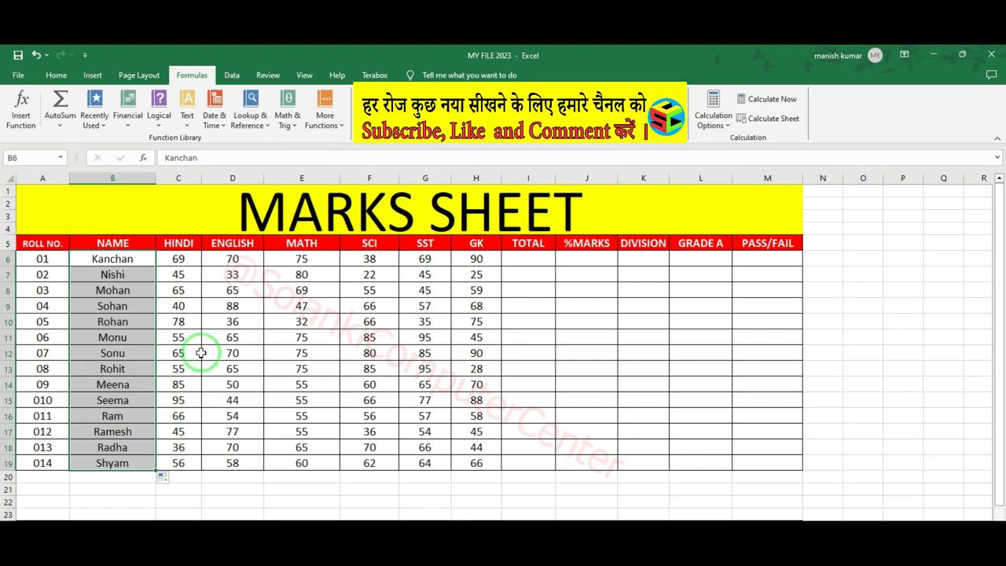
pyautogui.click(180, 258)
# - Magnify the screen to 200% and select the first student's TOTAL cell, I6
pyautogui.moveTo(198, 257); pyautogui.dragTo(515, 257)
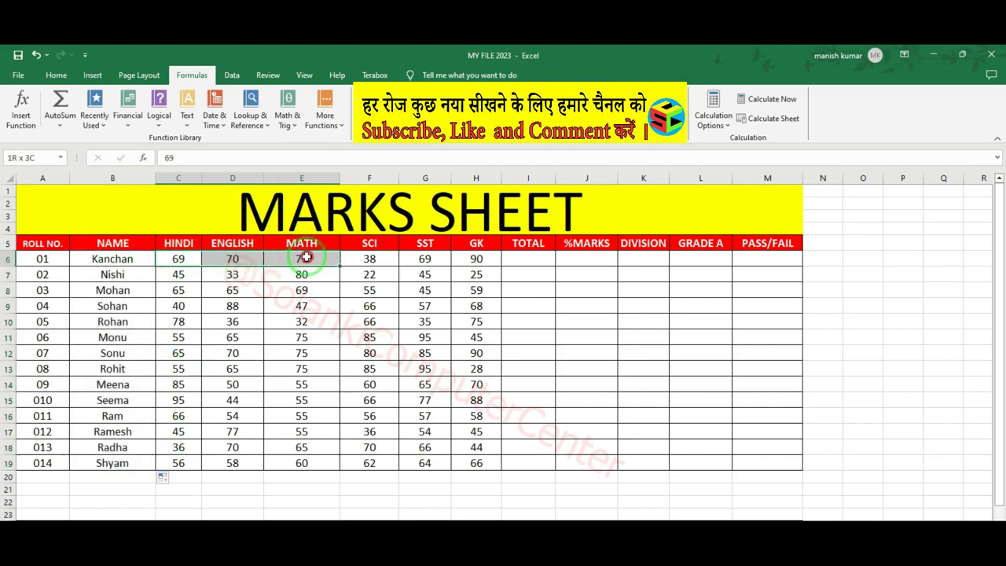
pyautogui.click(537, 261)
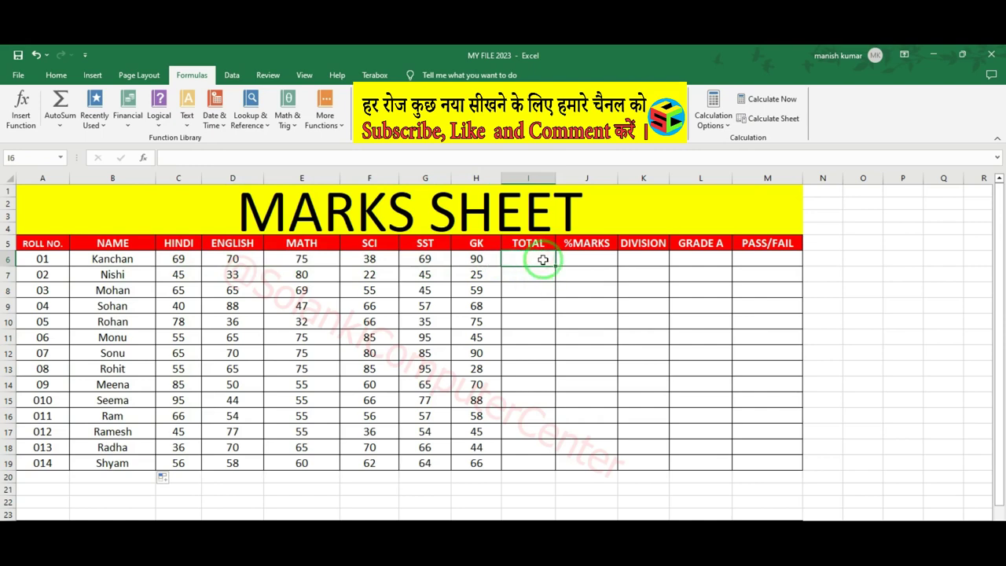
pyautogui.press('super+plus')
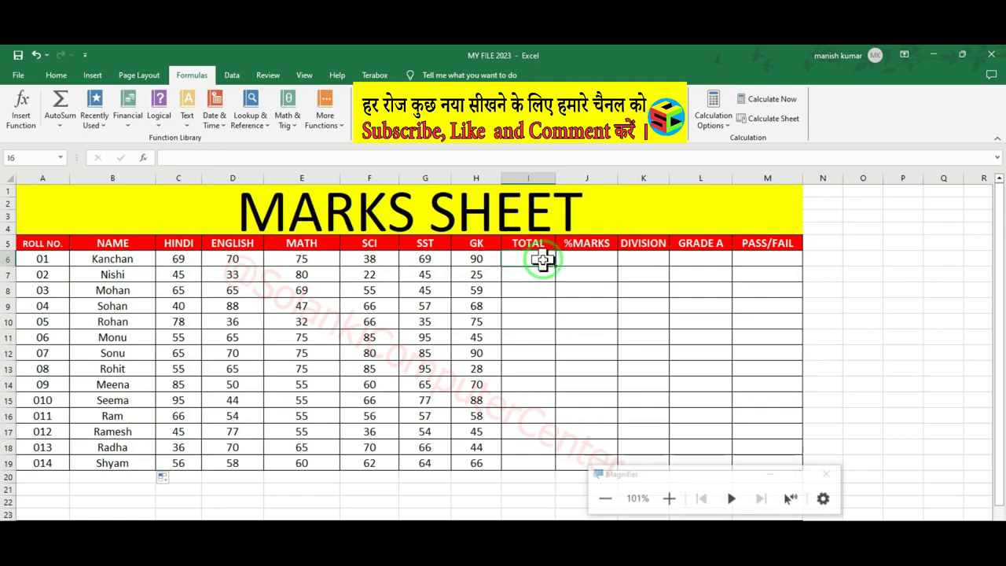
pyautogui.click(669, 498)
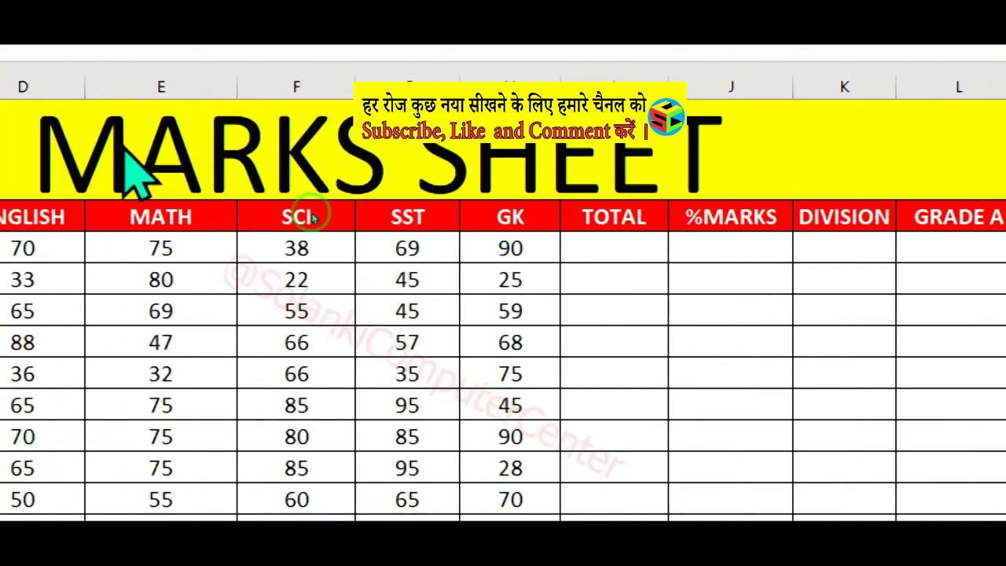
pyautogui.click(619, 244)
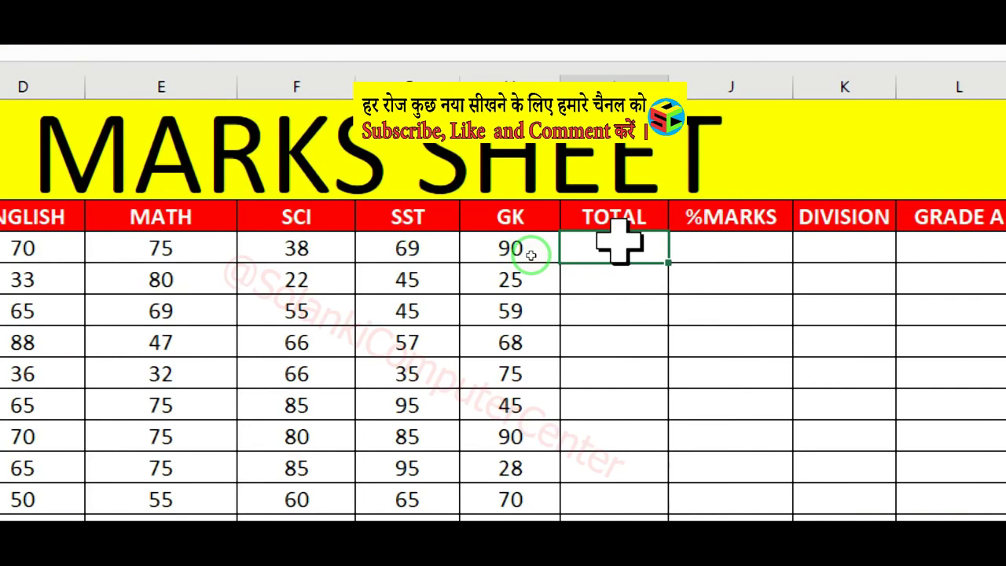
# - Enter =sum(C6:G6) in I6 to total the HINDI through SST marks, giving 321
pyautogui.write('=')
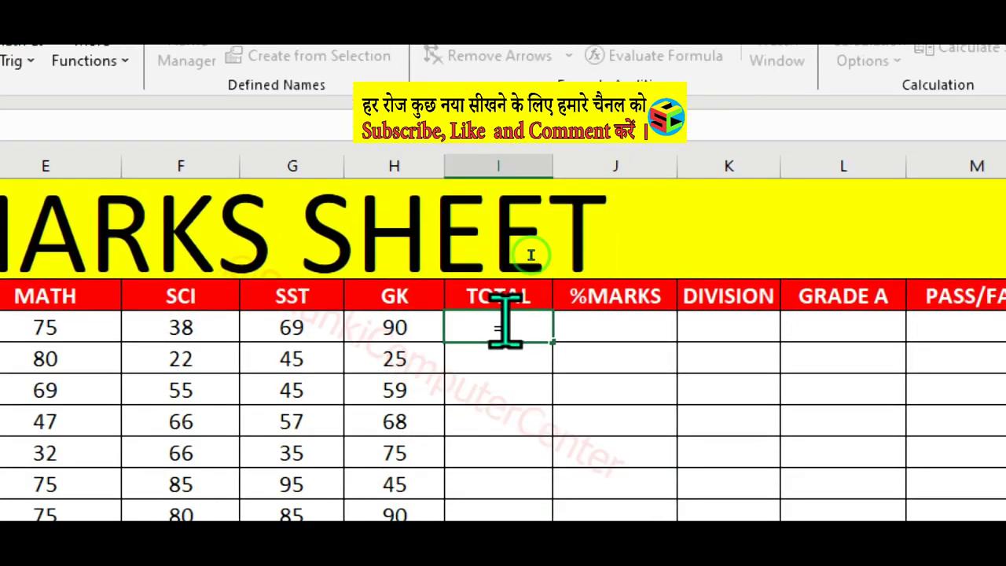
pyautogui.write('su')
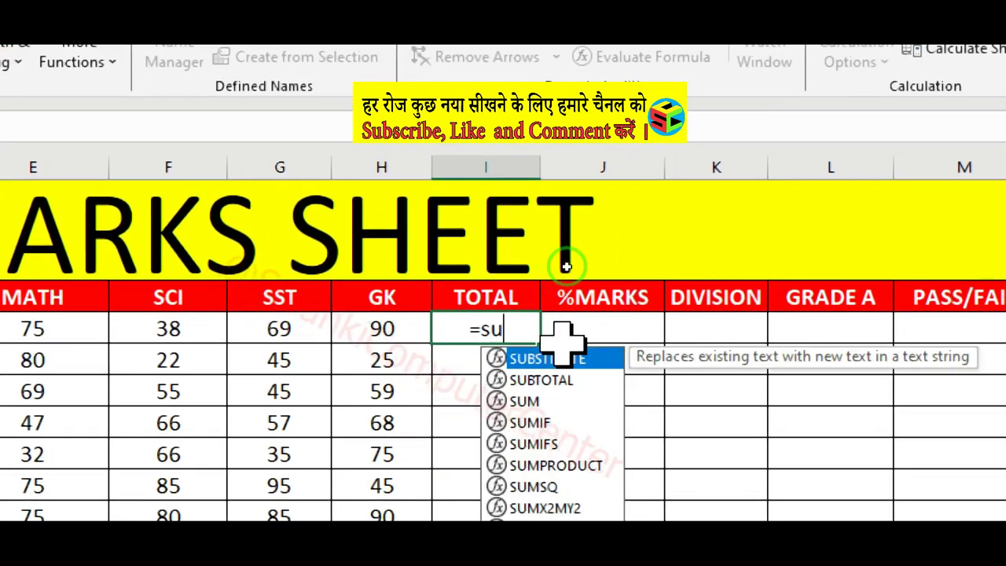
pyautogui.write('m')
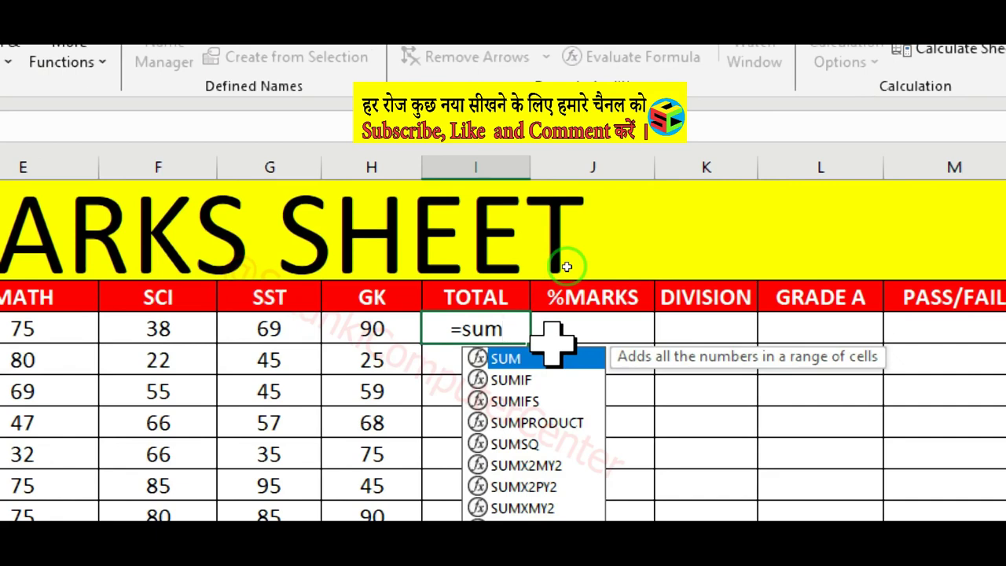
pyautogui.write('(')
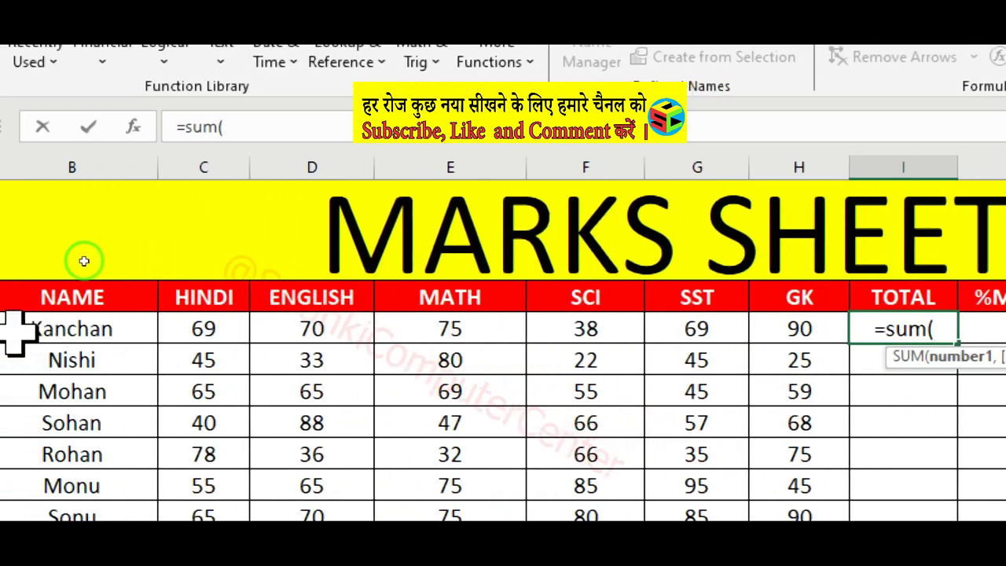
pyautogui.click(228, 328)
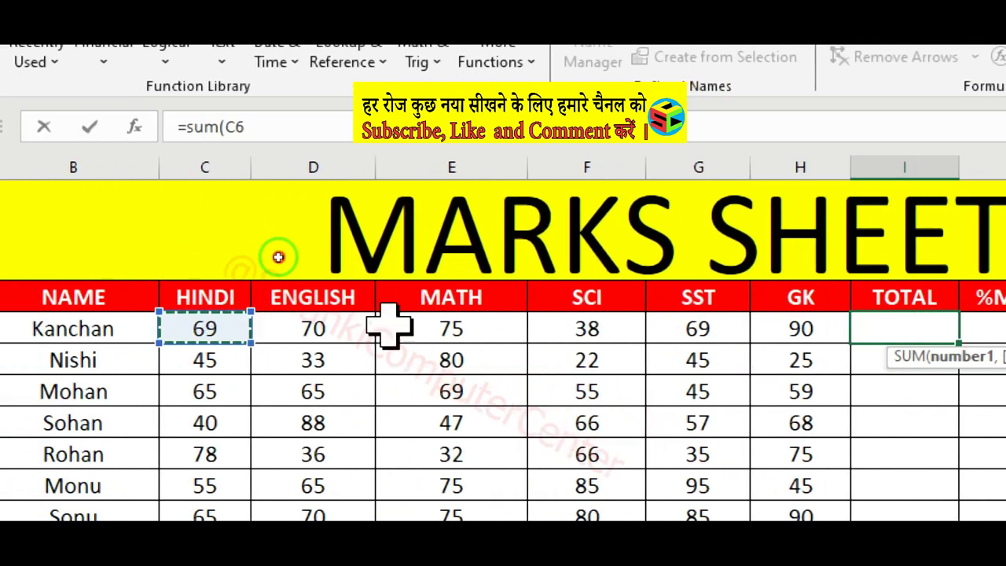
pyautogui.moveTo(228, 328); pyautogui.dragTo(702, 322)
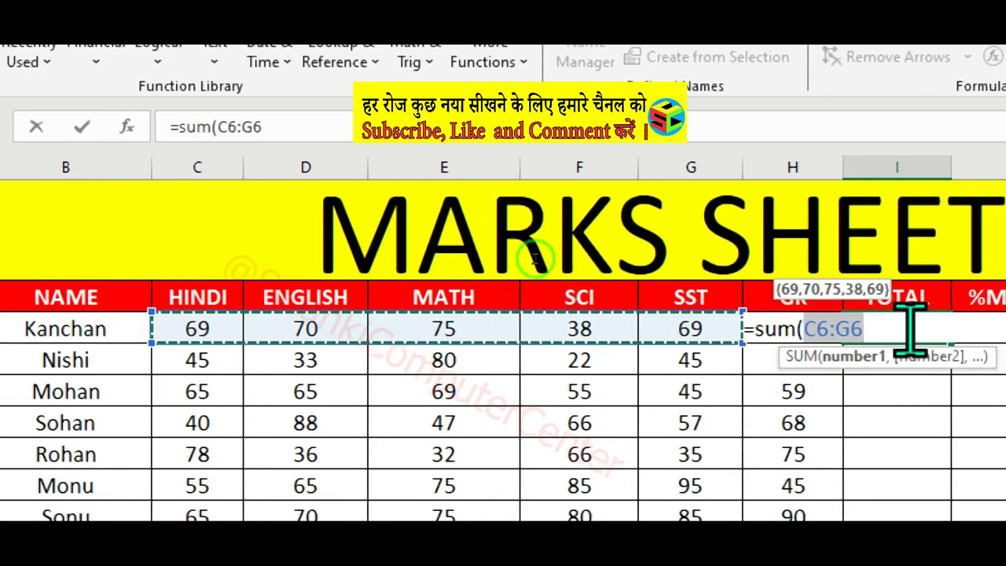
pyautogui.write(')')
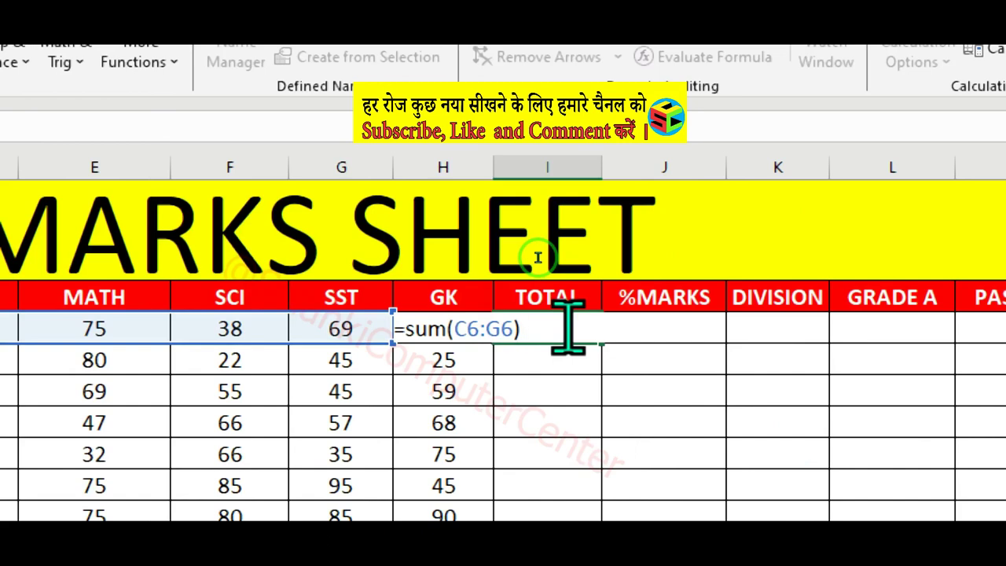
pyautogui.press('Return')
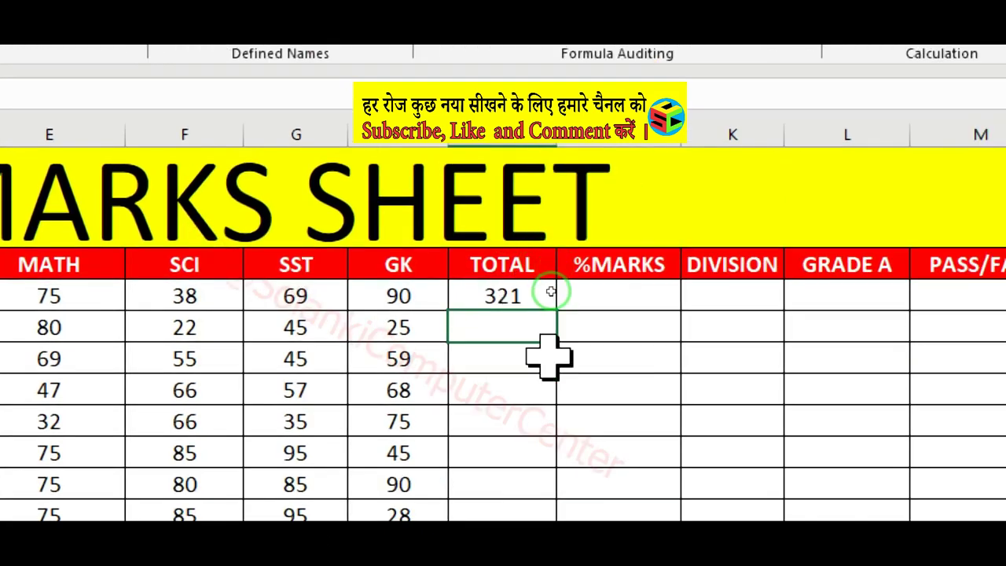
# - Copy I6's SUM formula down to row 19, giving totals like 225, 299 and 298
pyautogui.click(528, 297)
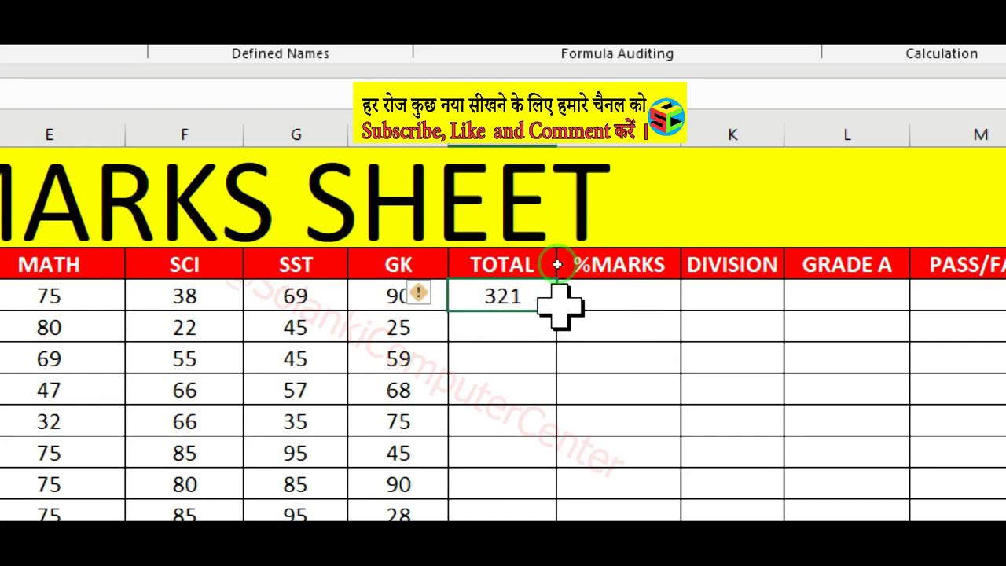
pyautogui.moveTo(558, 312)
pyautogui.mouseDown()
pyautogui.moveTo(548, 458)
pyautogui.moveTo(568, 417)
pyautogui.mouseUp()
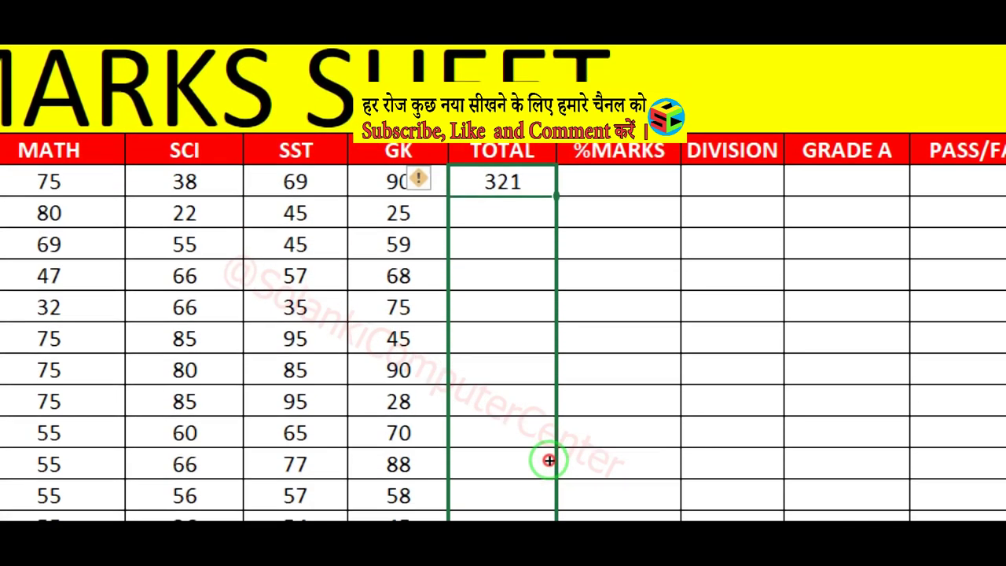
pyautogui.moveTo(583, 494); pyautogui.dragTo(580, 487)
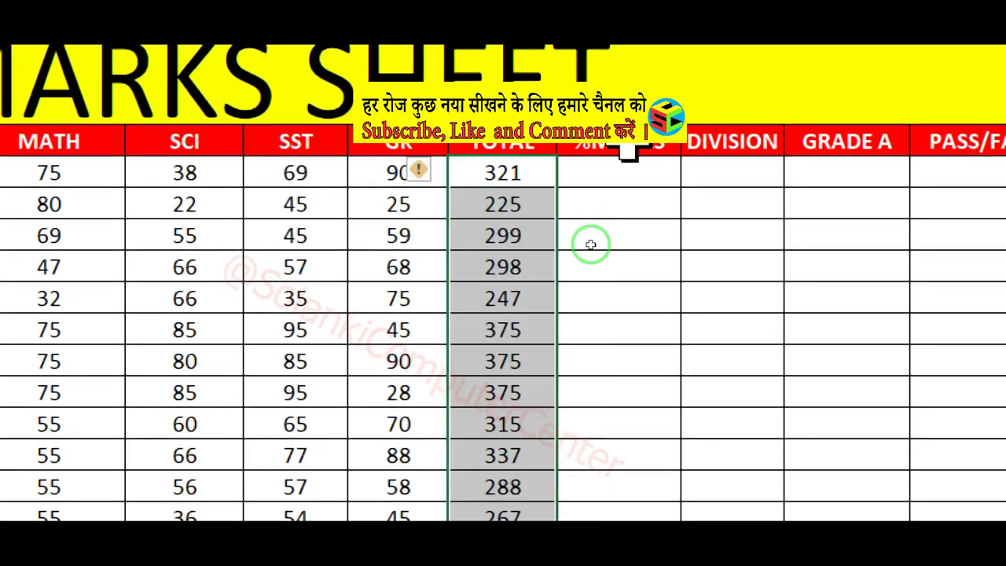
pyautogui.moveTo(609, 171)
pyautogui.mouseDown()
pyautogui.moveTo(586, 255)
pyautogui.moveTo(619, 171)
pyautogui.mouseUp()
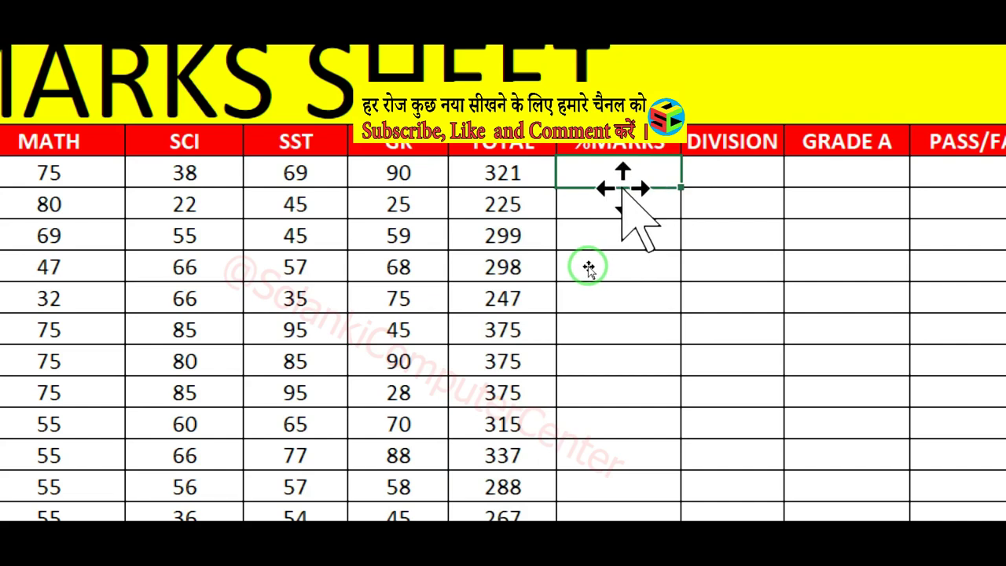
# - Enter =I6/6 in J6 for 53.50 and copy it down the %MARKS column
pyautogui.write('=')
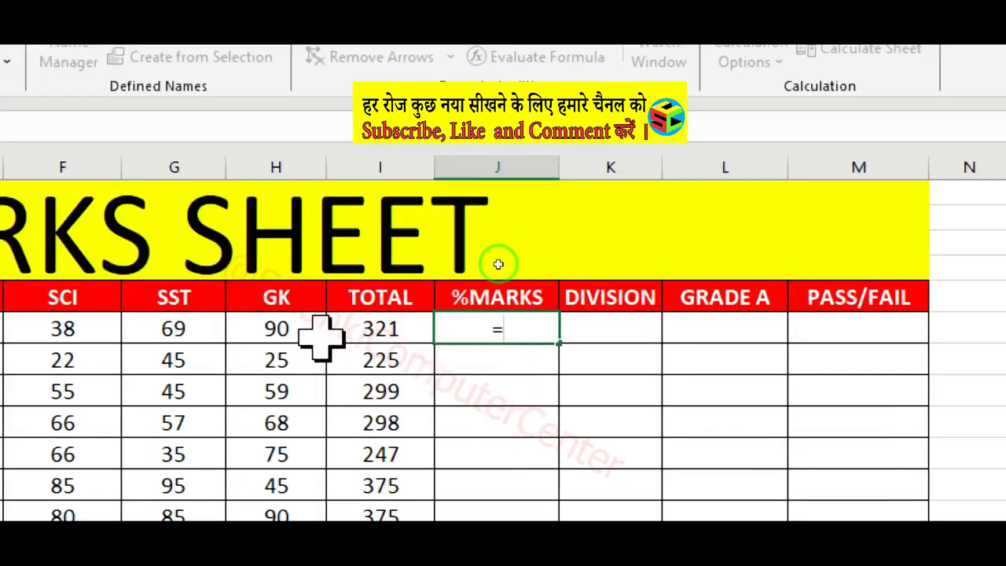
pyautogui.click(370, 334)
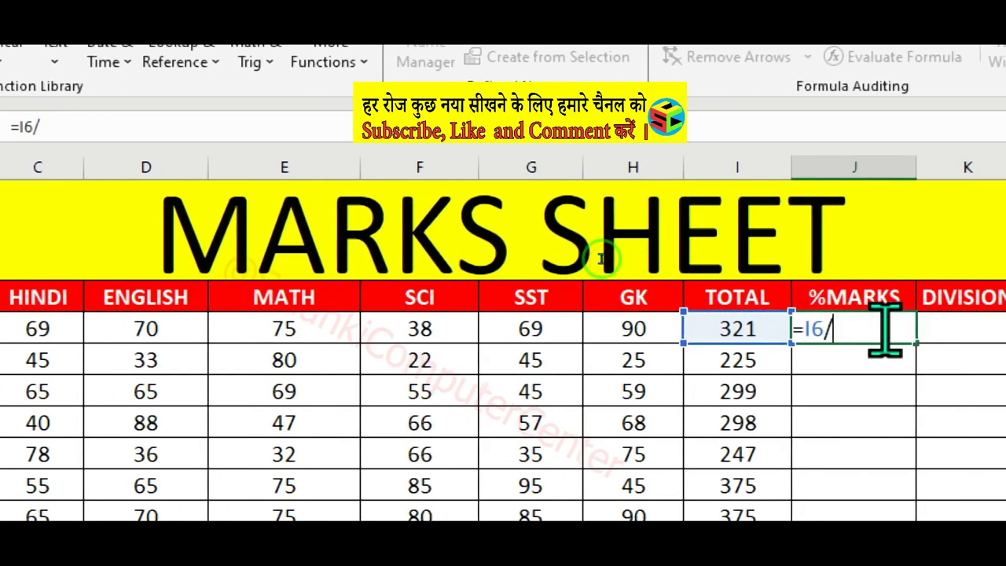
pyautogui.write('6')
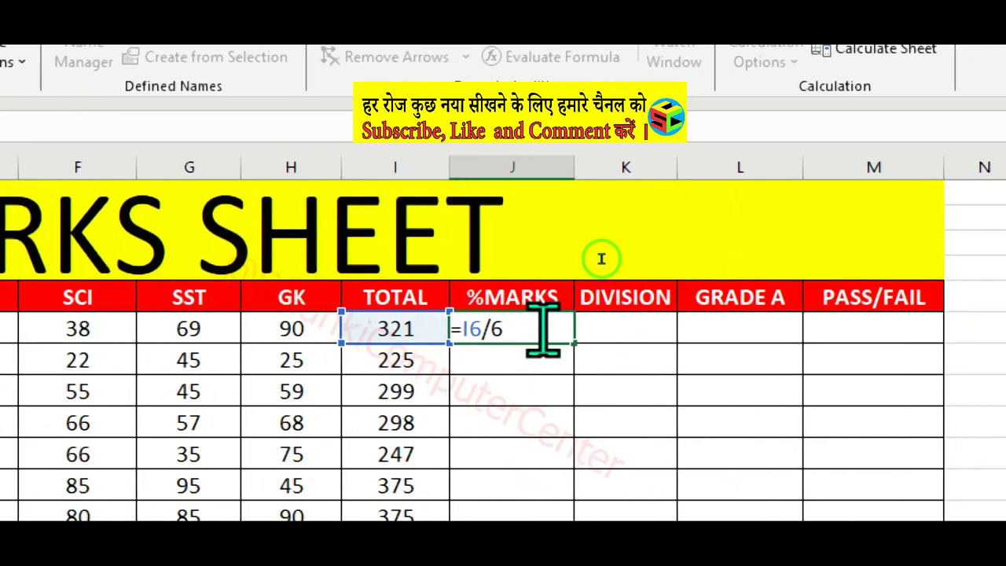
pyautogui.press('Return')
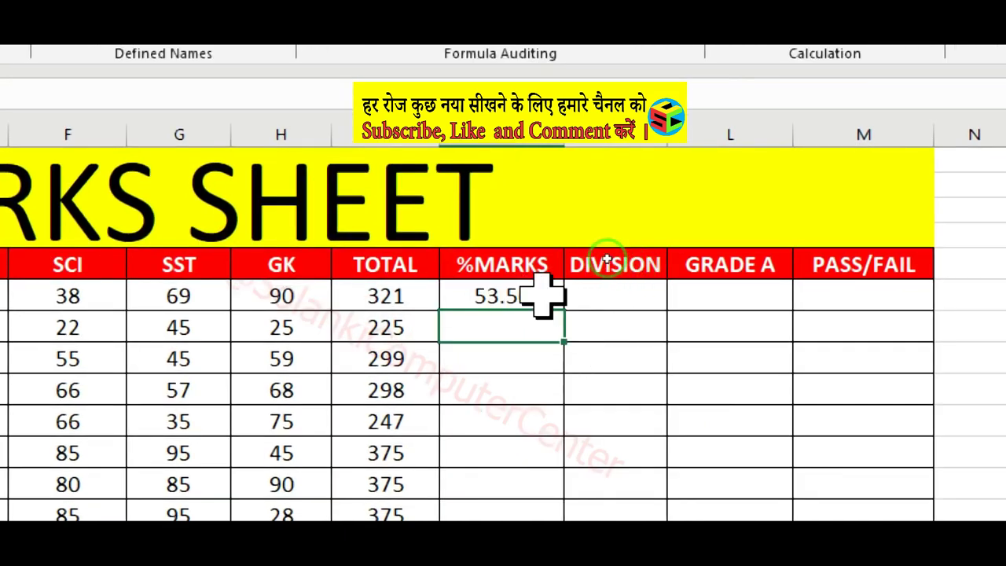
pyautogui.click(540, 303)
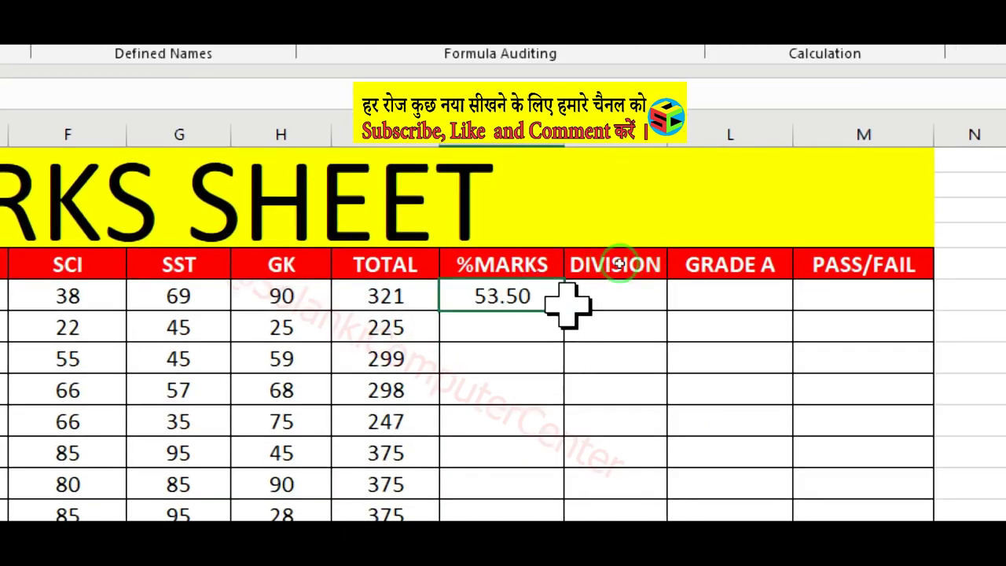
pyautogui.moveTo(572, 312)
pyautogui.mouseDown()
pyautogui.moveTo(621, 412)
pyautogui.moveTo(621, 469)
pyautogui.mouseUp()
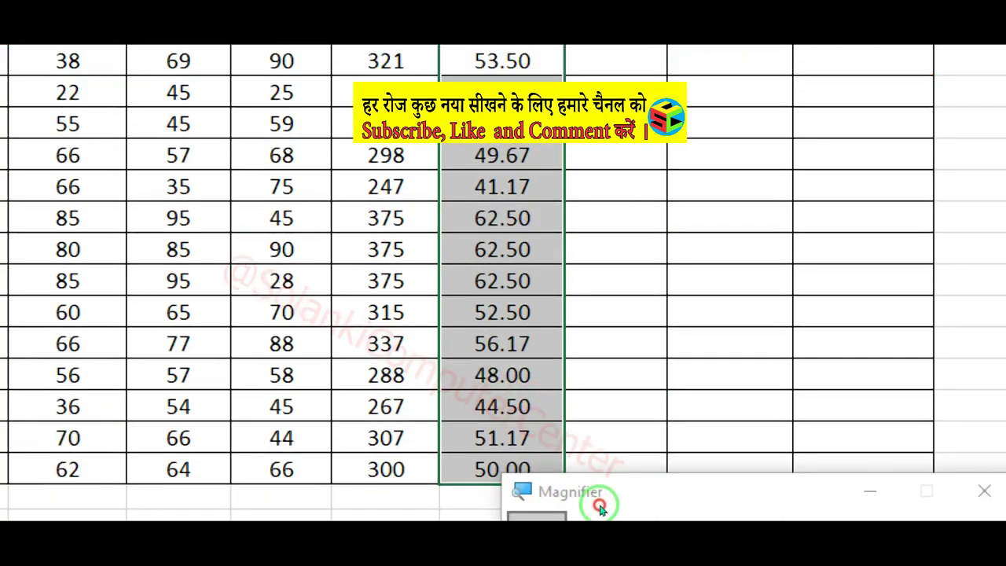
# - Reset magnification, select the first DIVISION cell, and move the magnifier panel off the sheet
pyautogui.hotkey('ctrl', 'shift', 'Down')
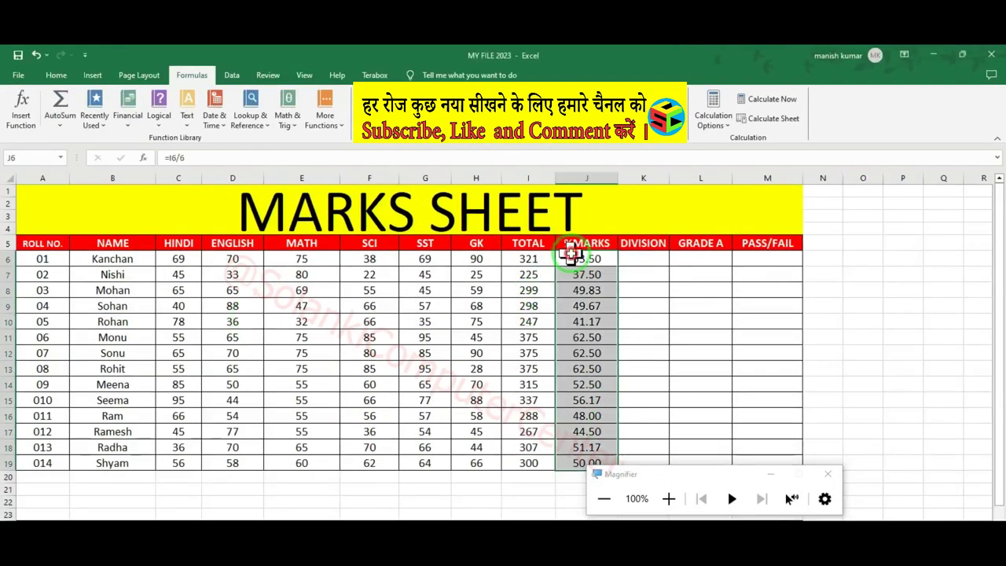
pyautogui.click(630, 260)
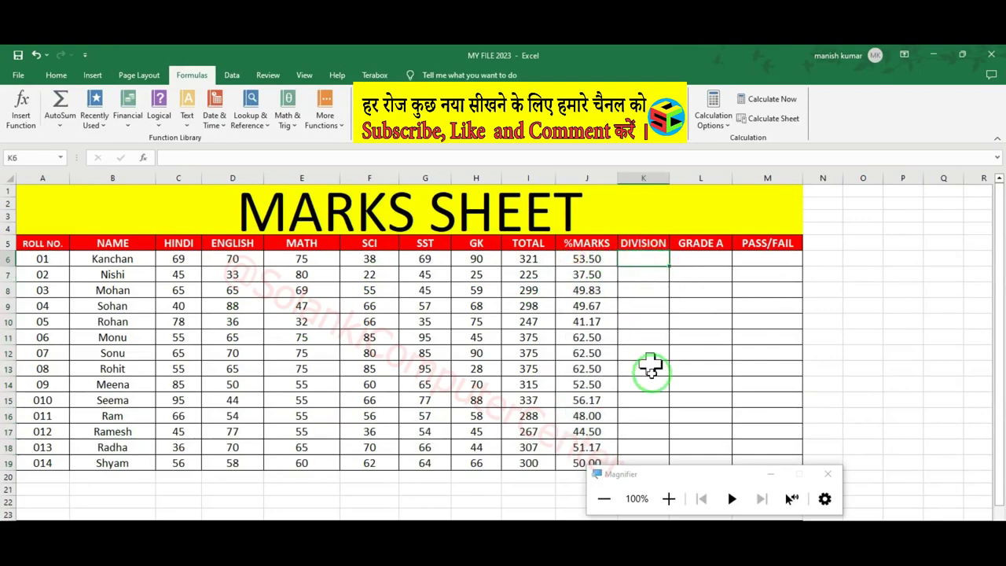
pyautogui.moveTo(694, 481); pyautogui.dragTo(688, 538)
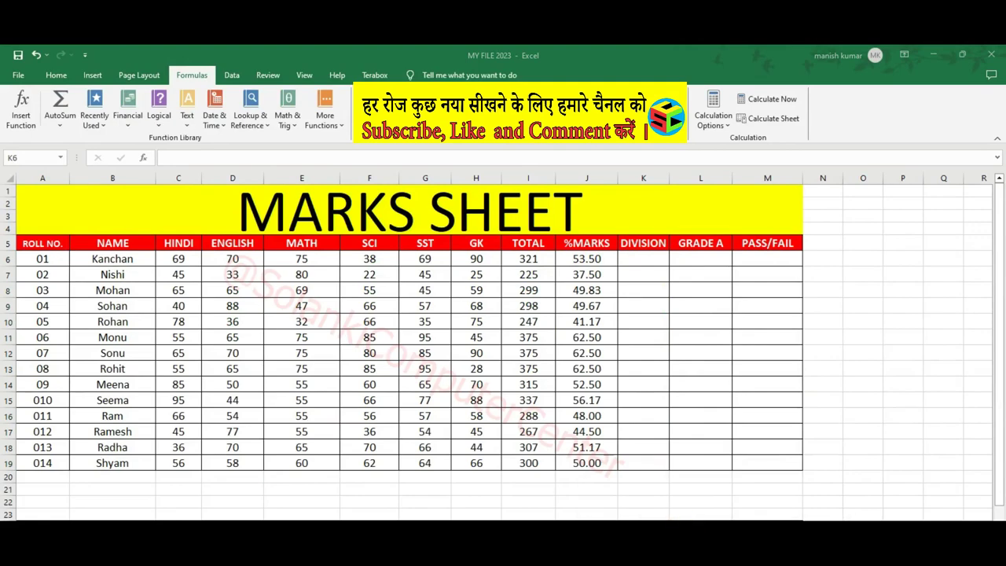
pyautogui.press('super+plus')
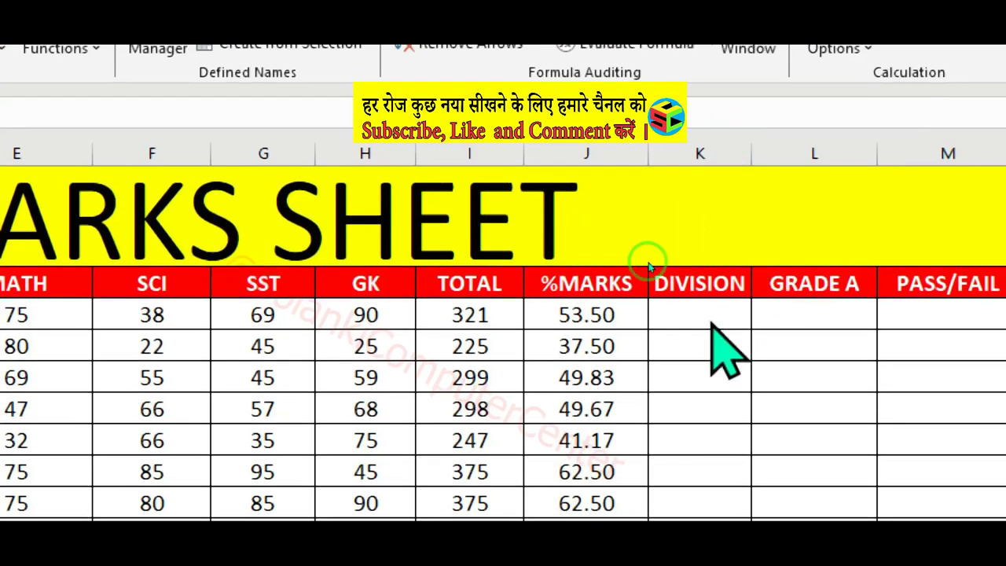
# - Enter =IF(J6>=60,"1st",IF(J6>44,"2nd",IF(J6>33,"3rd",IF(J6>0,"Fail")))) in K6, showing 2nd
pyautogui.click(709, 311)
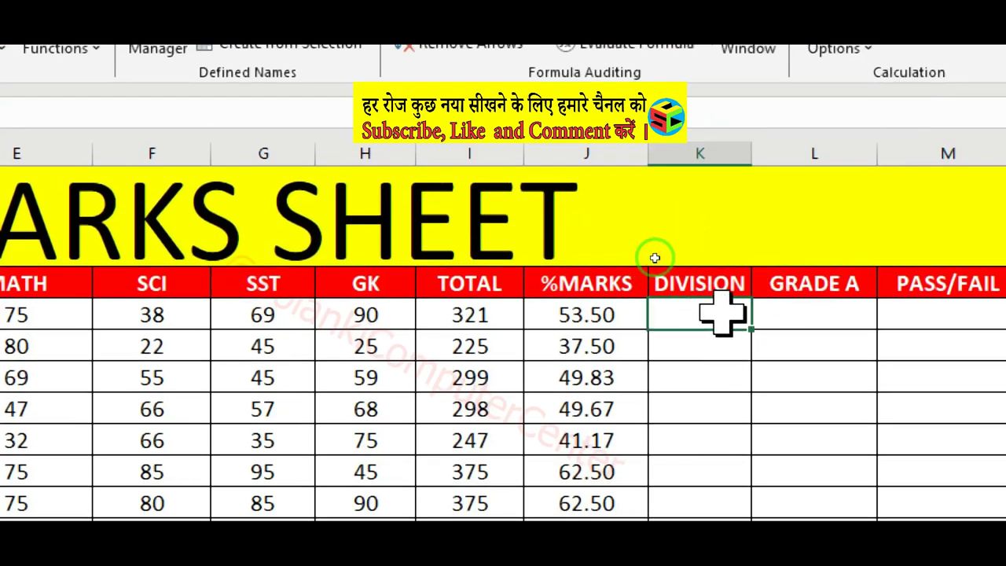
pyautogui.write('=')
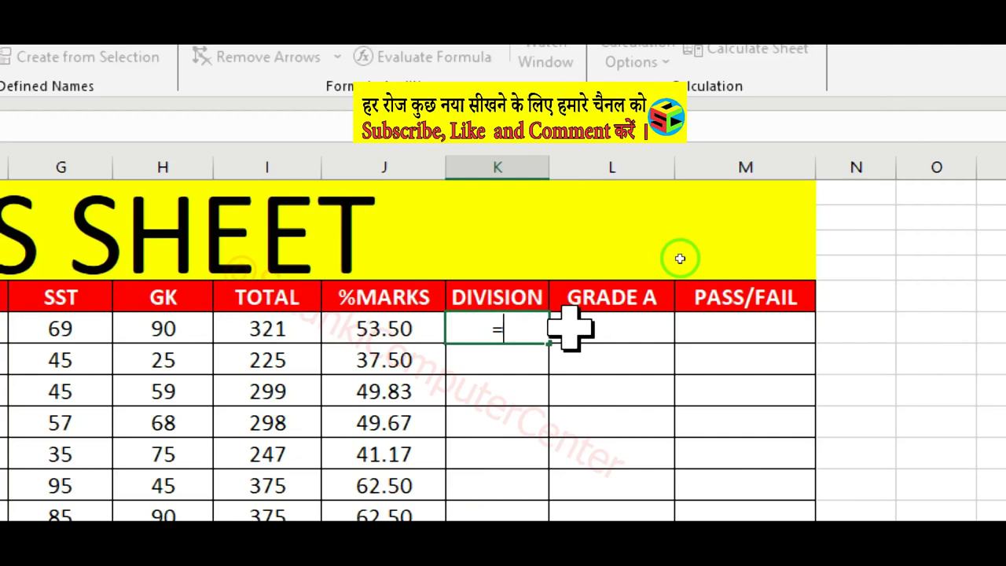
pyautogui.write('if')
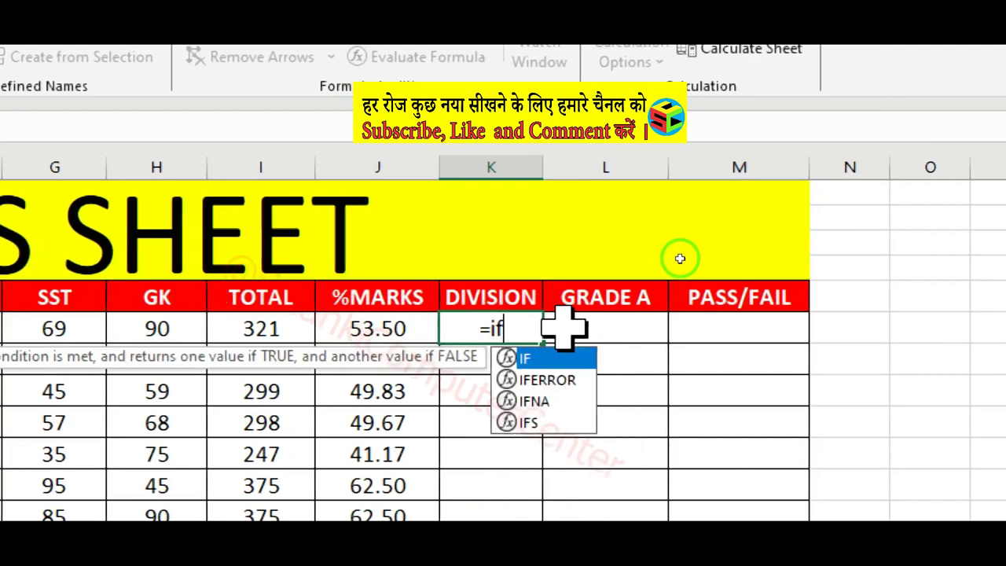
pyautogui.write('(')
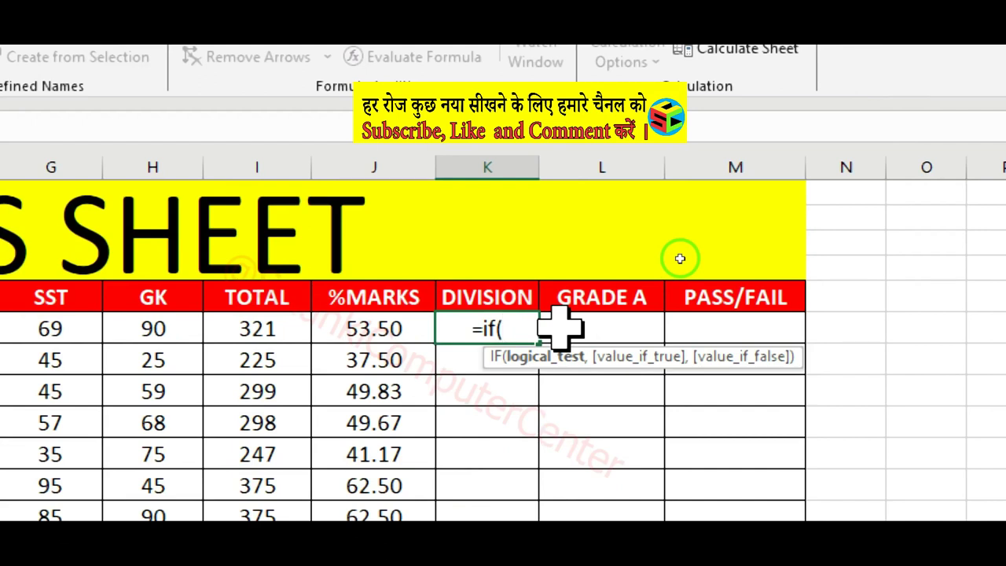
pyautogui.click(401, 332)
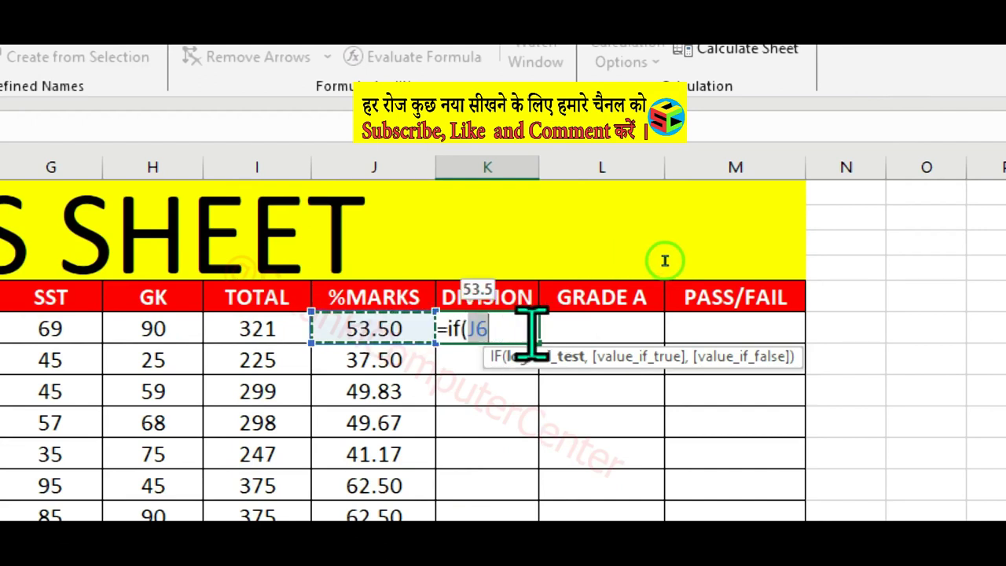
pyautogui.write('>')
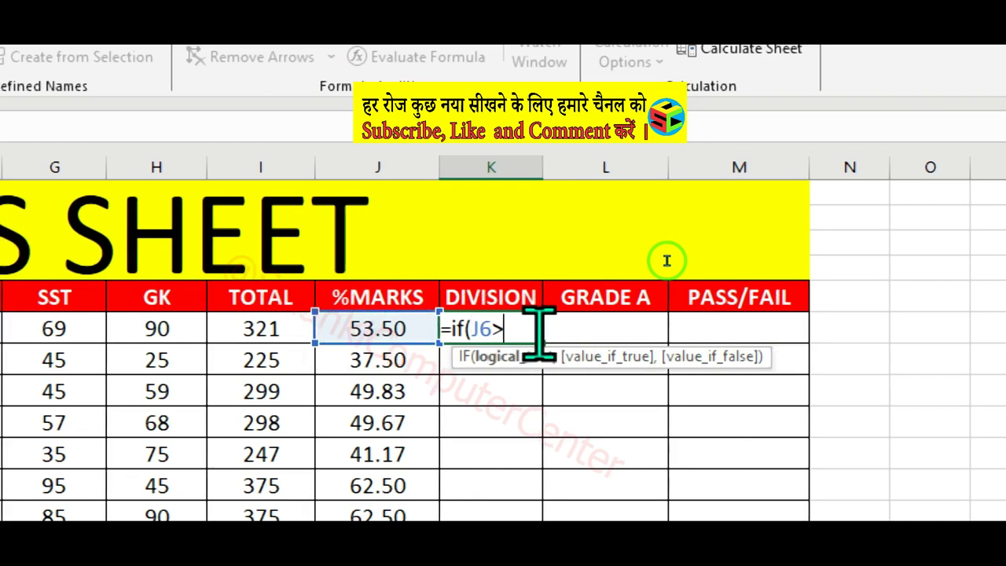
pyautogui.write('=')
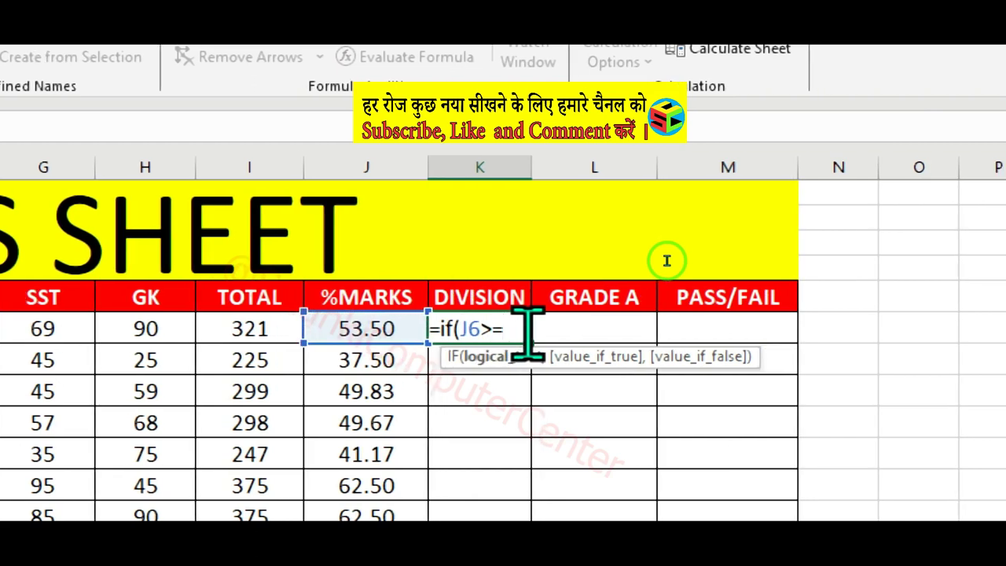
pyautogui.write('60')
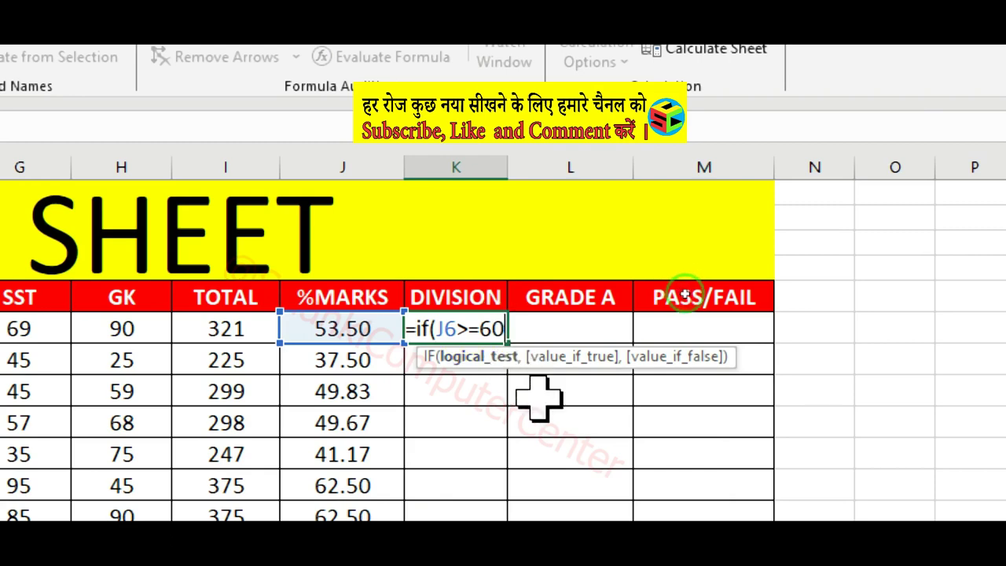
pyautogui.write(',')
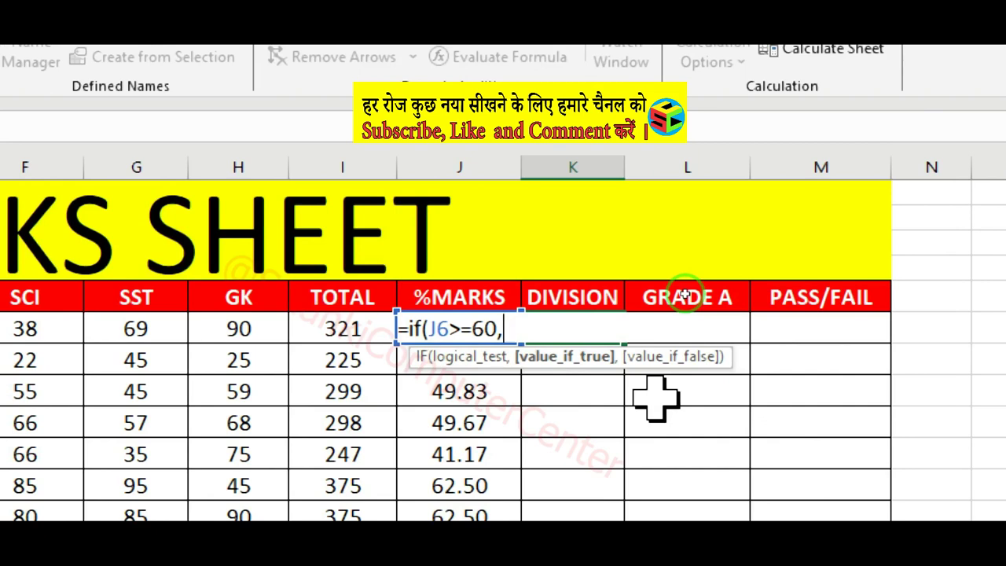
pyautogui.write('"')
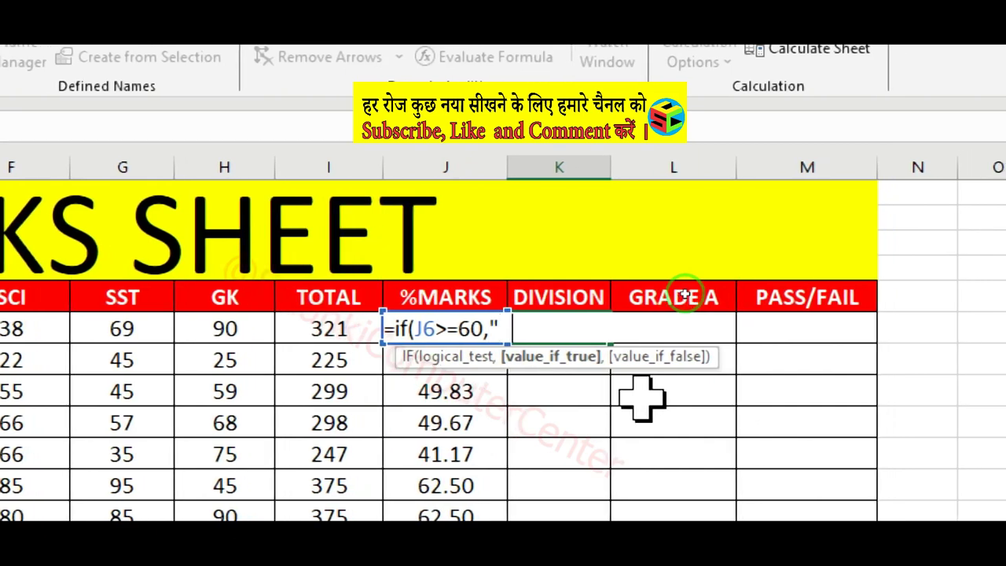
pyautogui.write('1st')
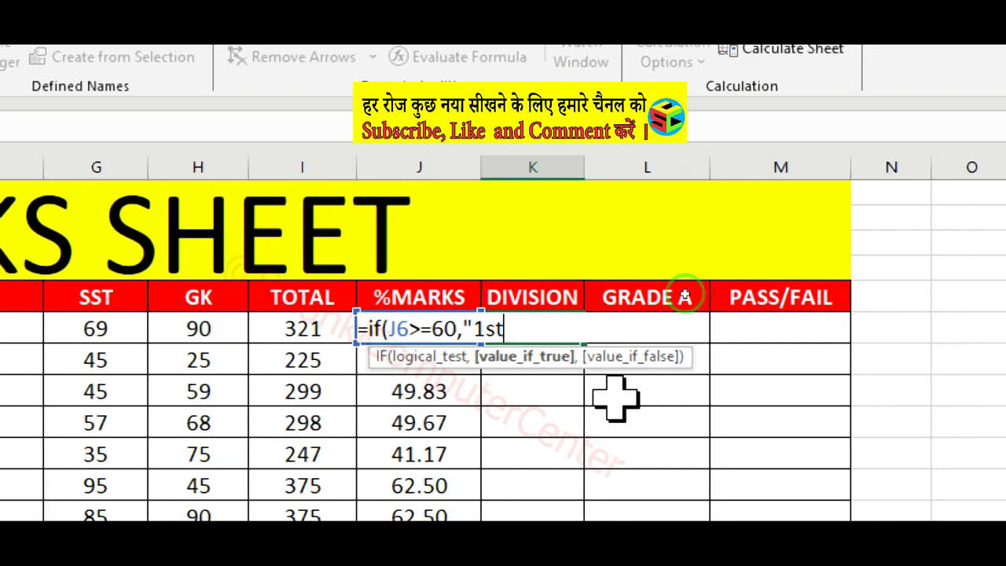
pyautogui.write('"')
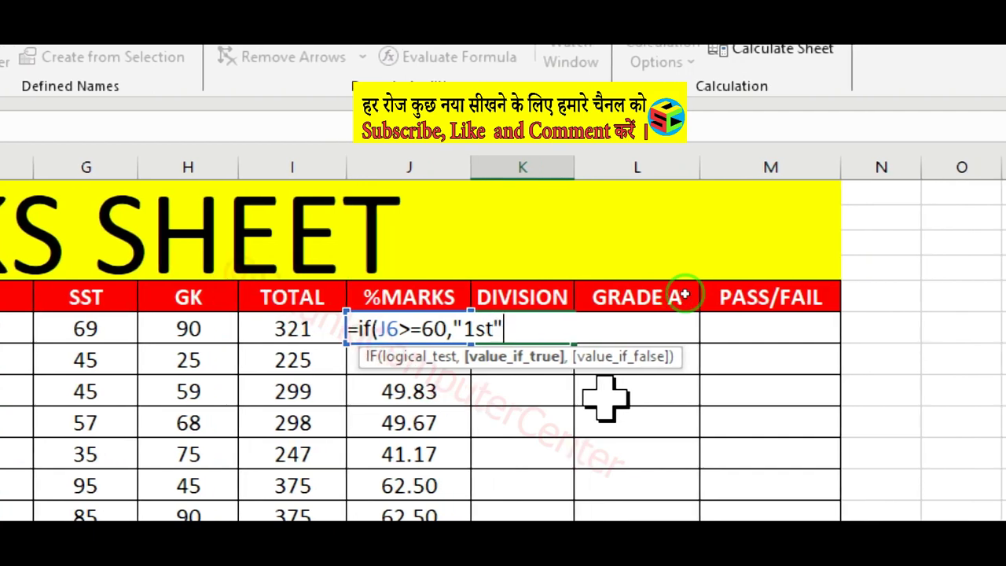
pyautogui.write(',')
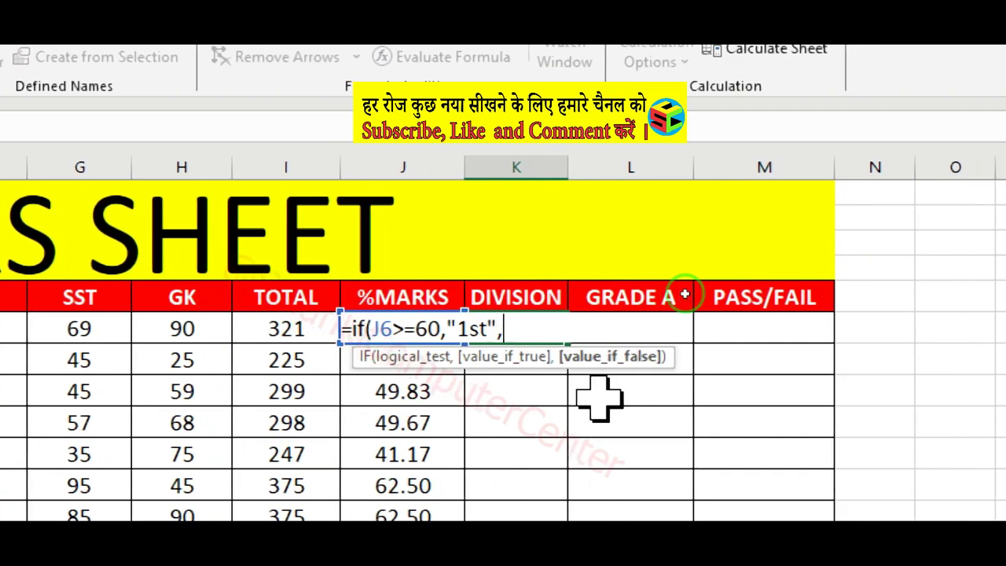
pyautogui.write('if')
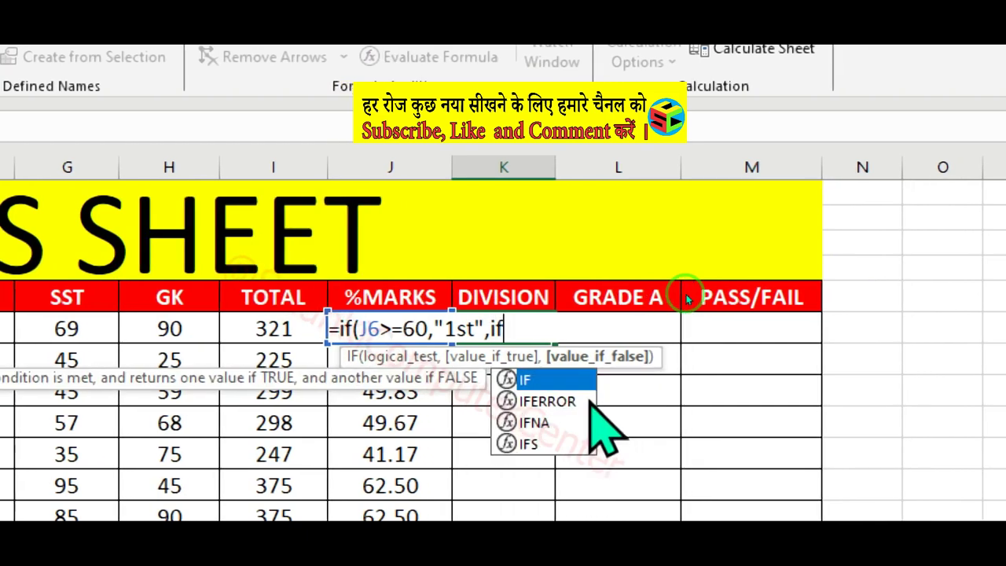
pyautogui.write('(')
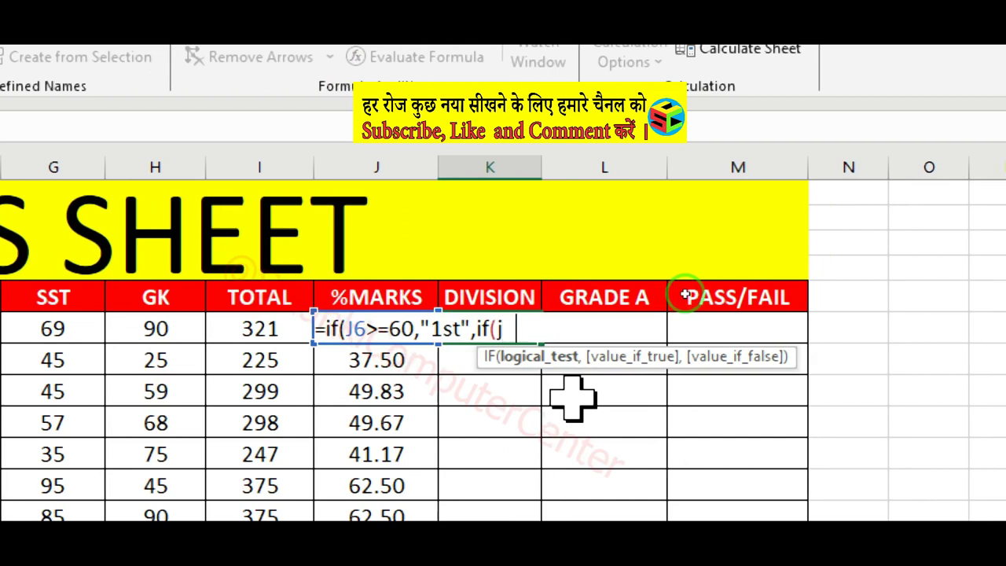
pyautogui.write('j6')
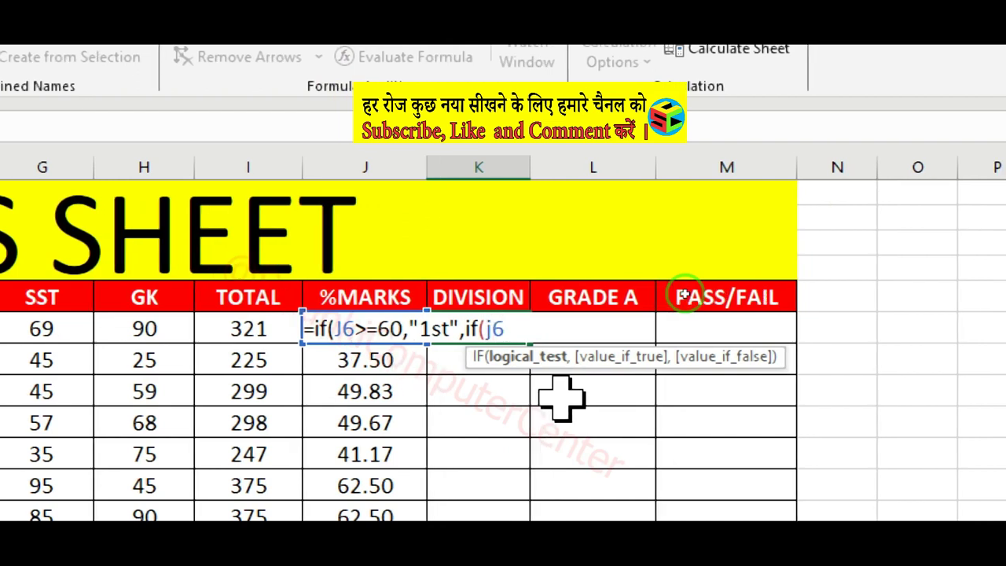
pyautogui.write('>44')
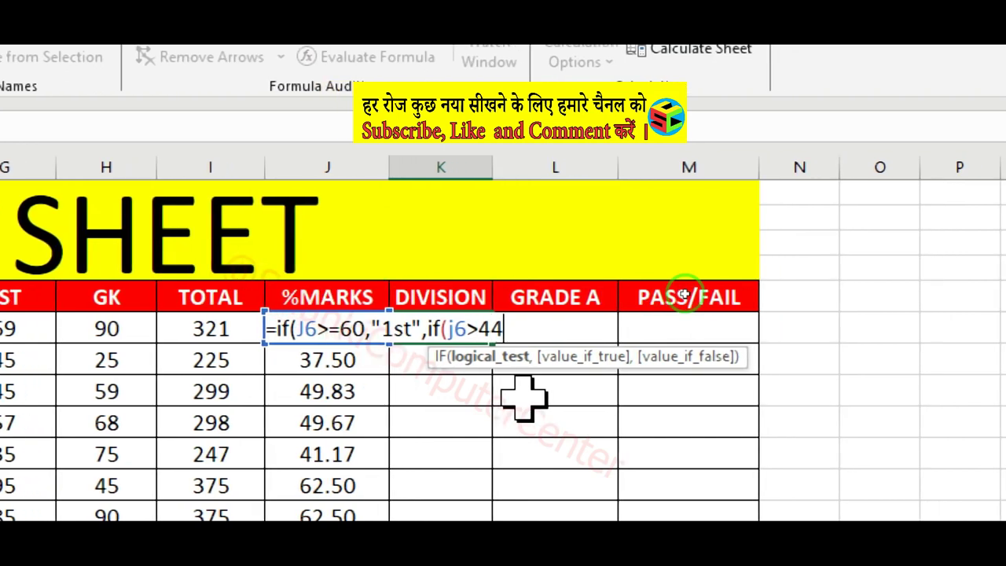
pyautogui.write(',')
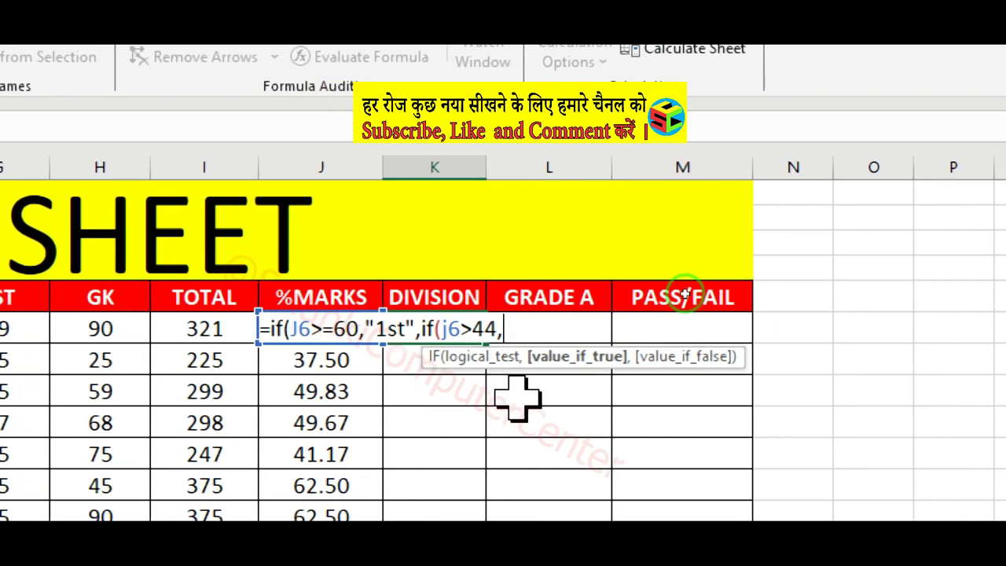
pyautogui.write('"2')
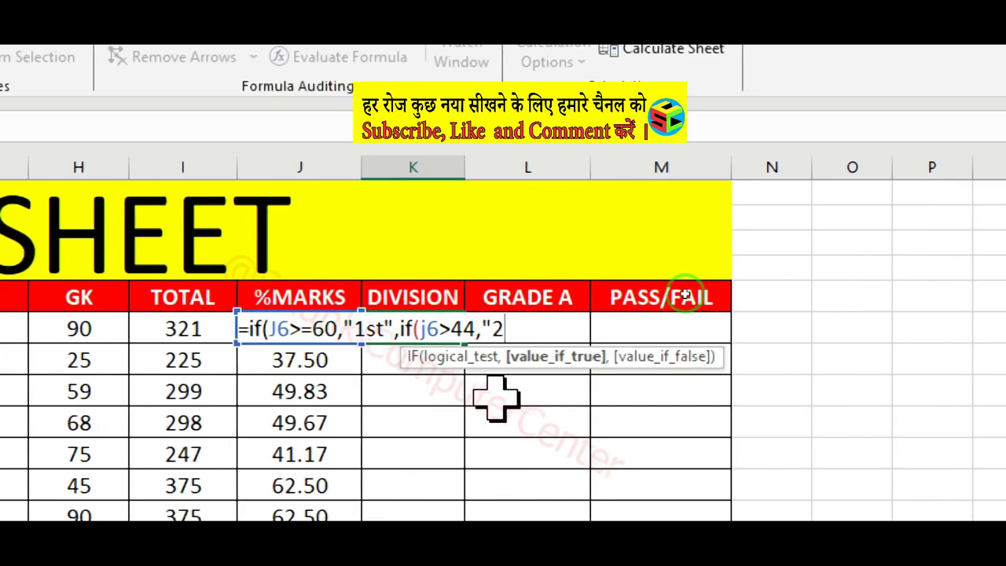
pyautogui.write('nd')
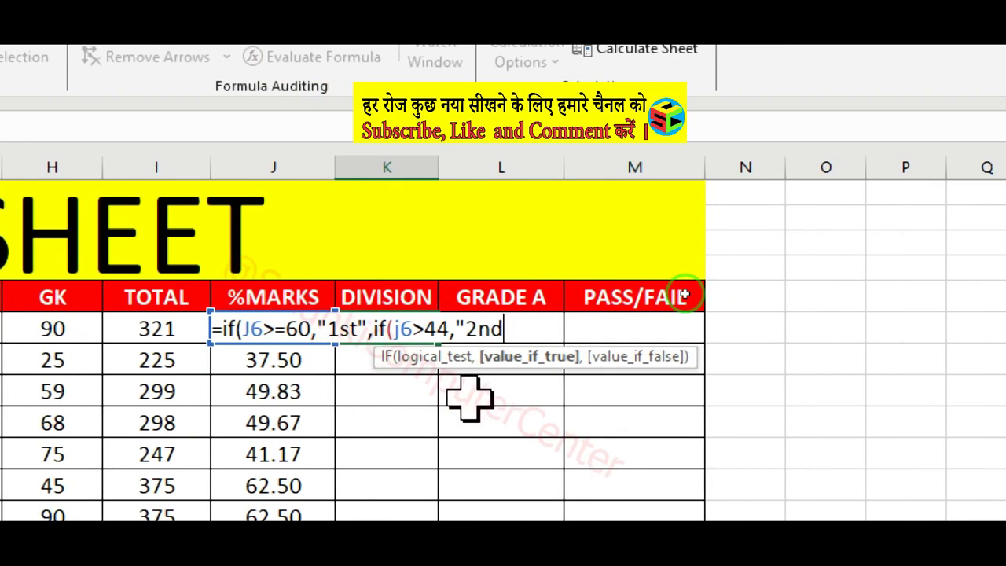
pyautogui.write('"')
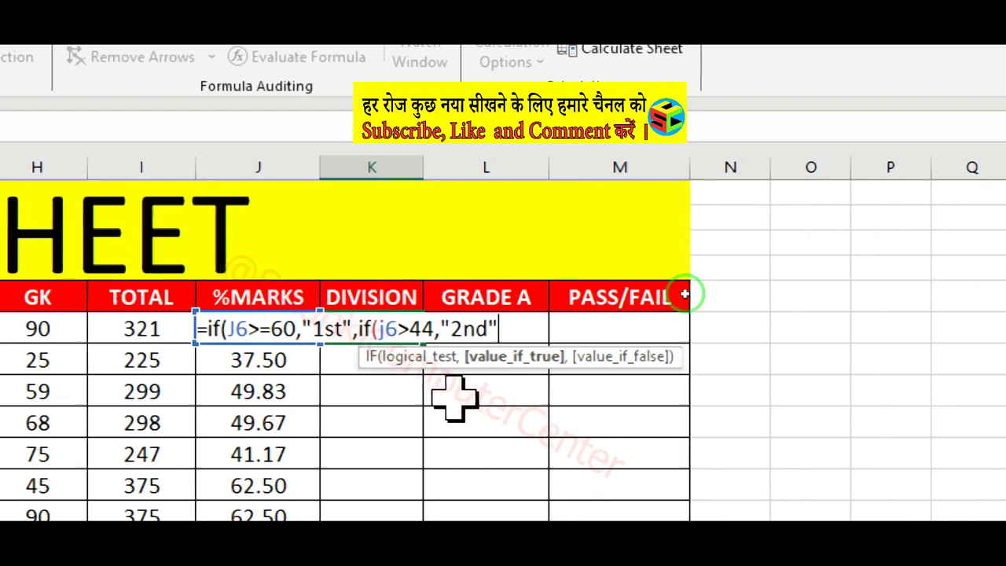
pyautogui.write(',i')
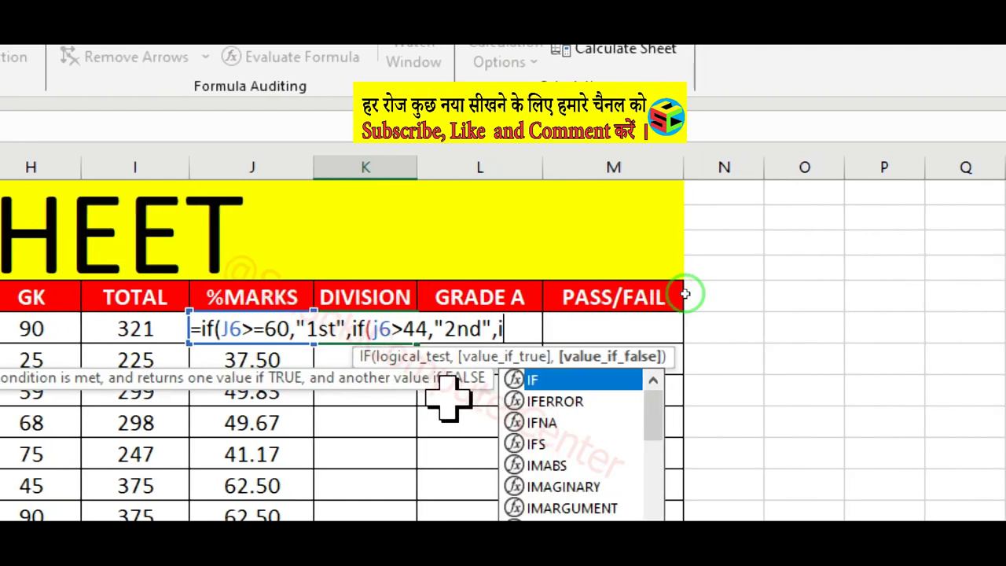
pyautogui.write('f')
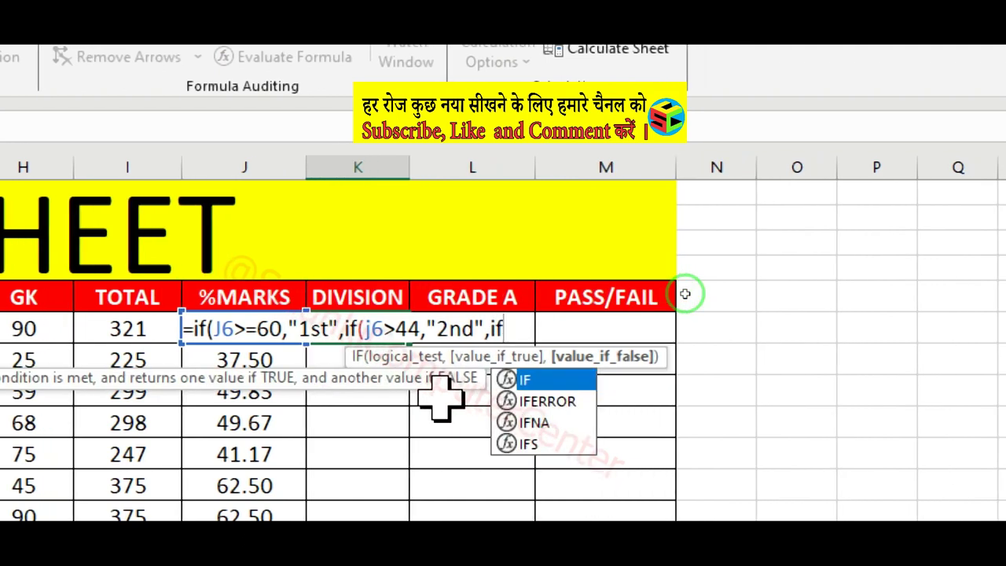
pyautogui.write('(')
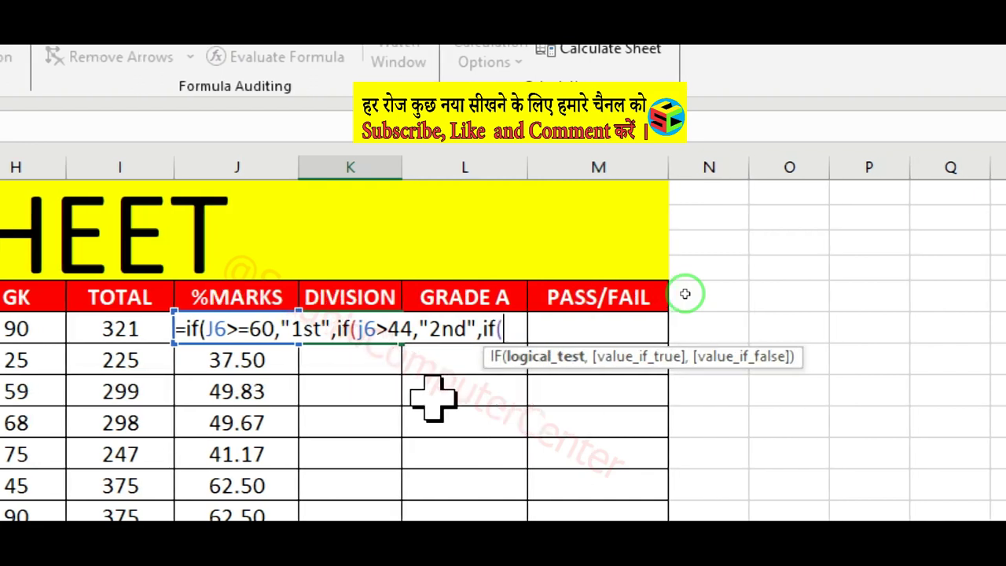
pyautogui.write('j6')
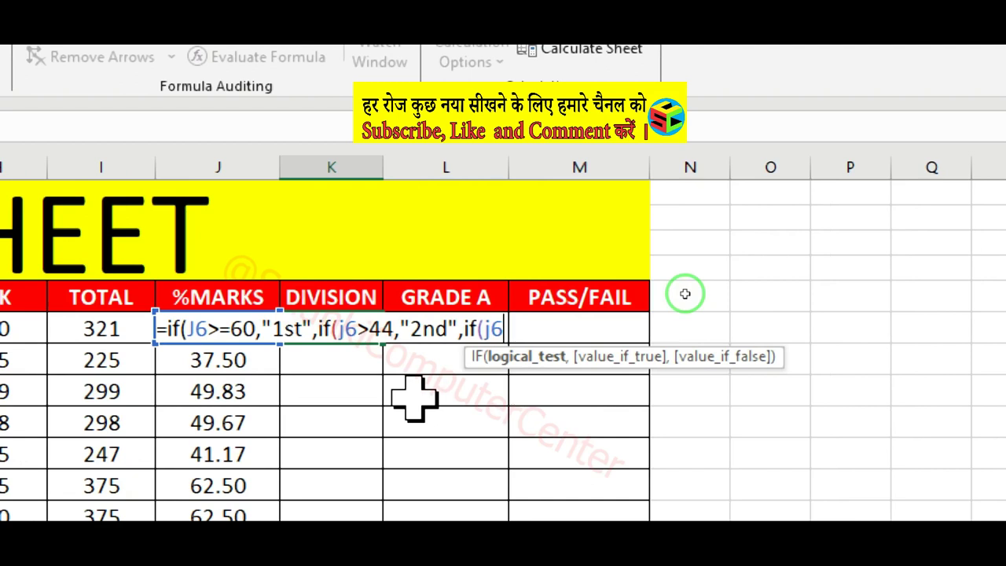
pyautogui.write('>')
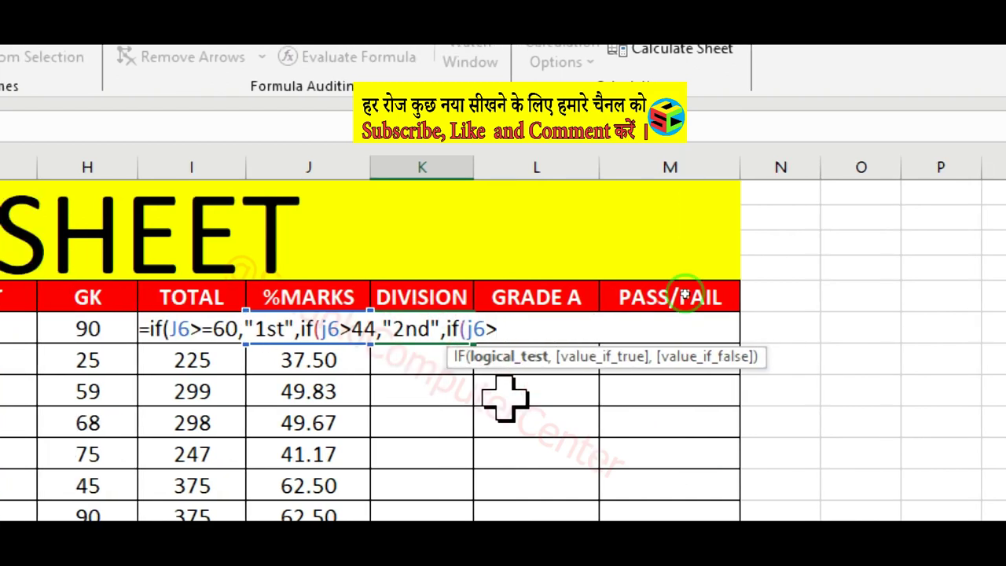
pyautogui.write('3')
pyautogui.write('3')
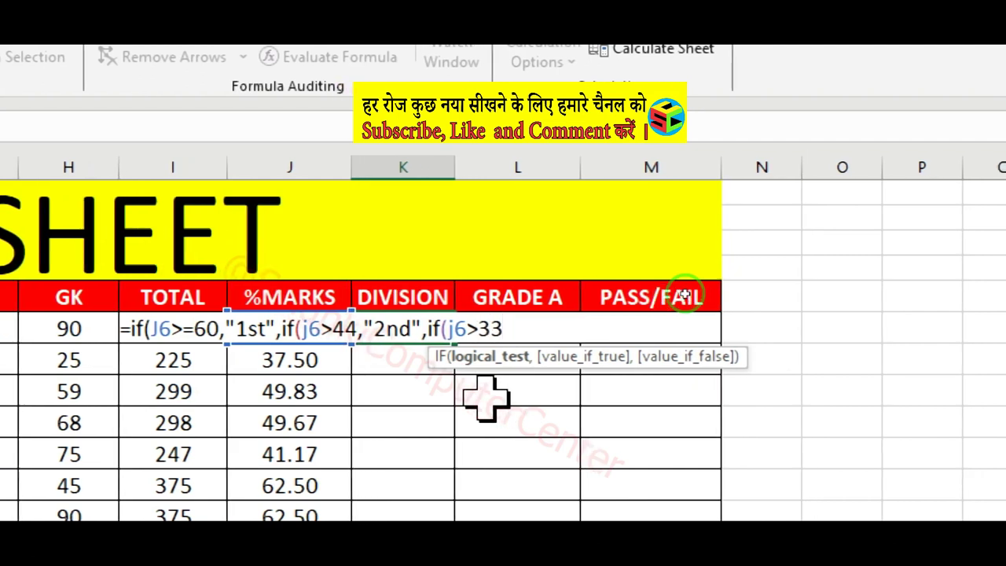
pyautogui.write(',')
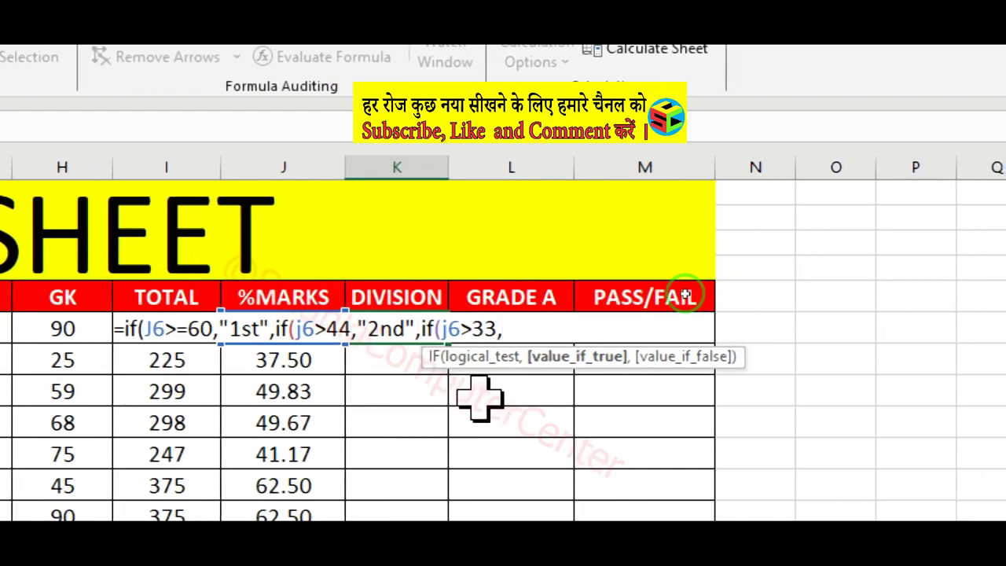
pyautogui.write('"')
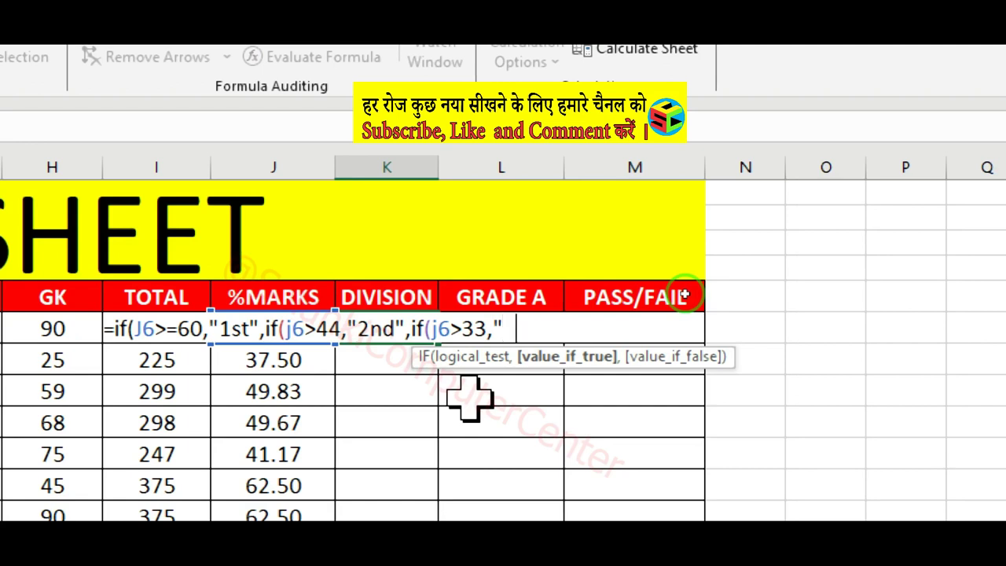
pyautogui.write('3rd')
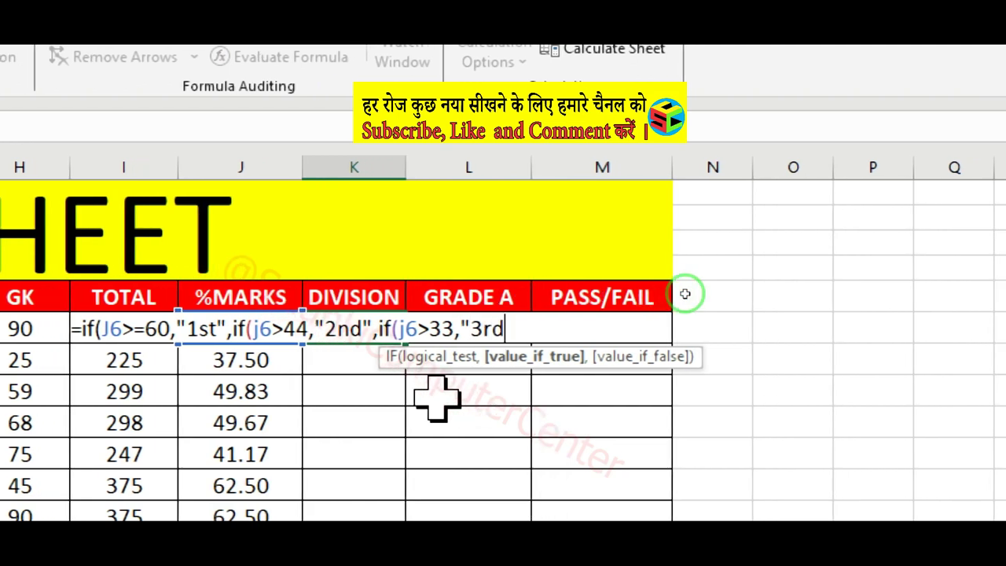
pyautogui.write('"')
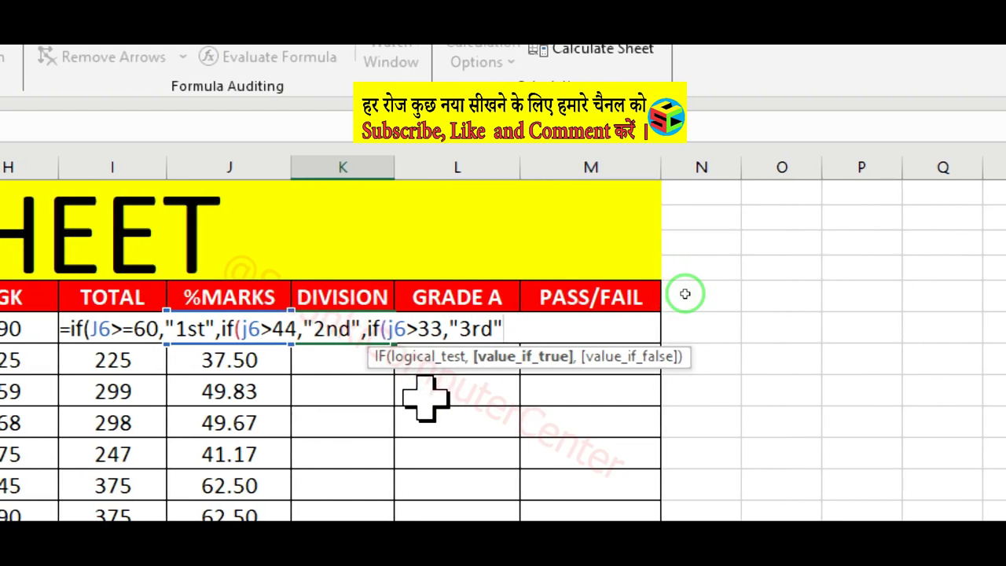
pyautogui.write(',')
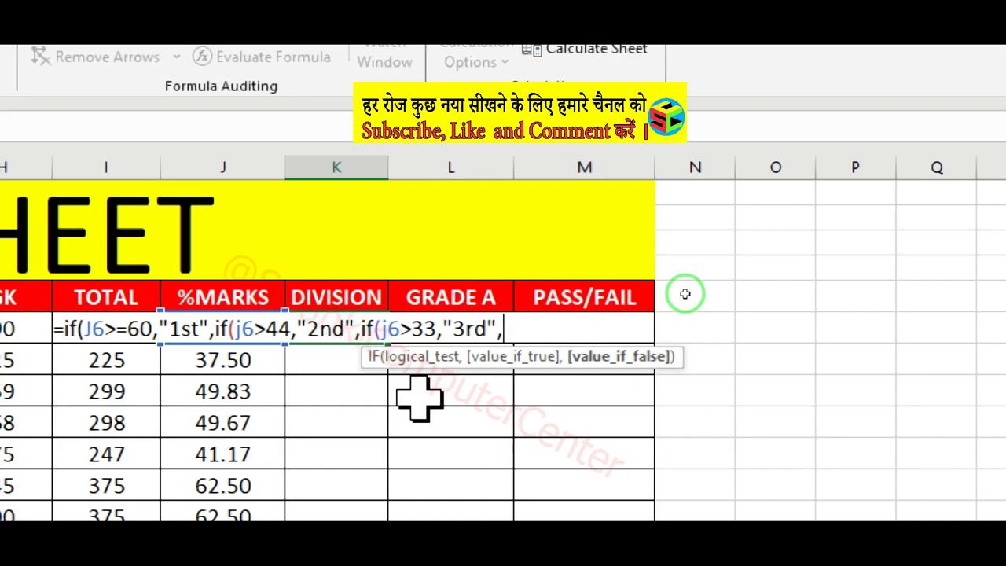
pyautogui.write('if')
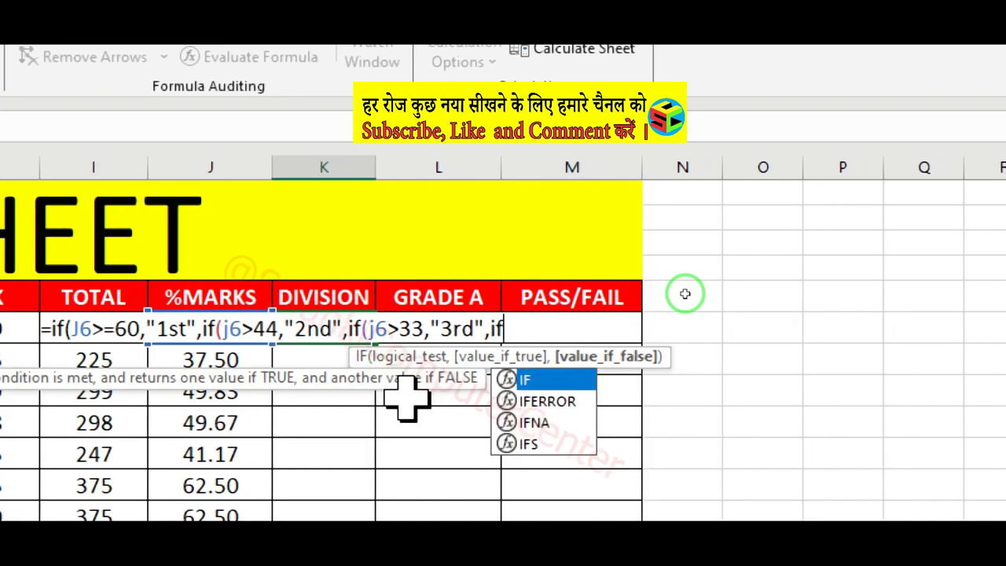
pyautogui.write('(')
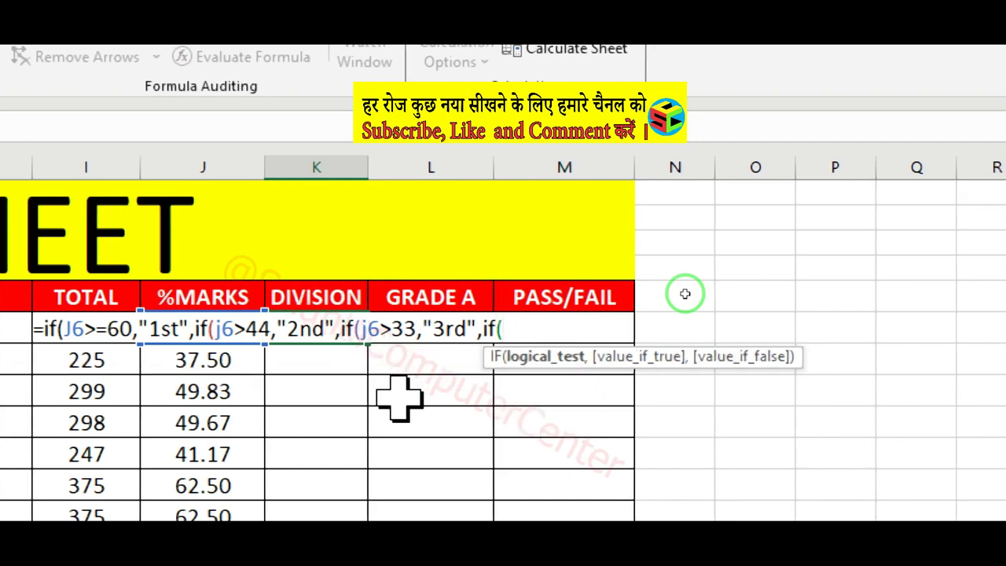
pyautogui.write('j6')
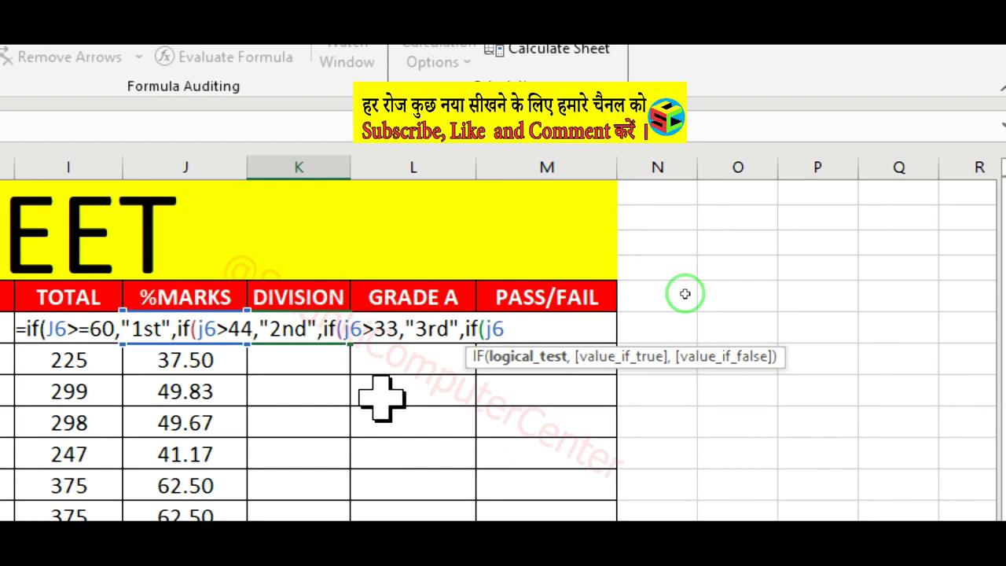
pyautogui.write('>')
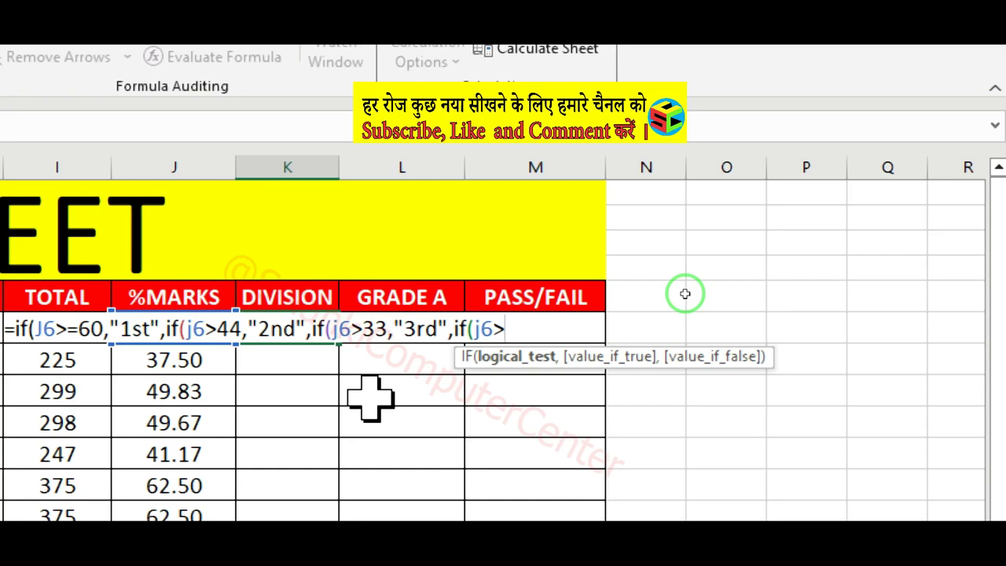
pyautogui.write('0')
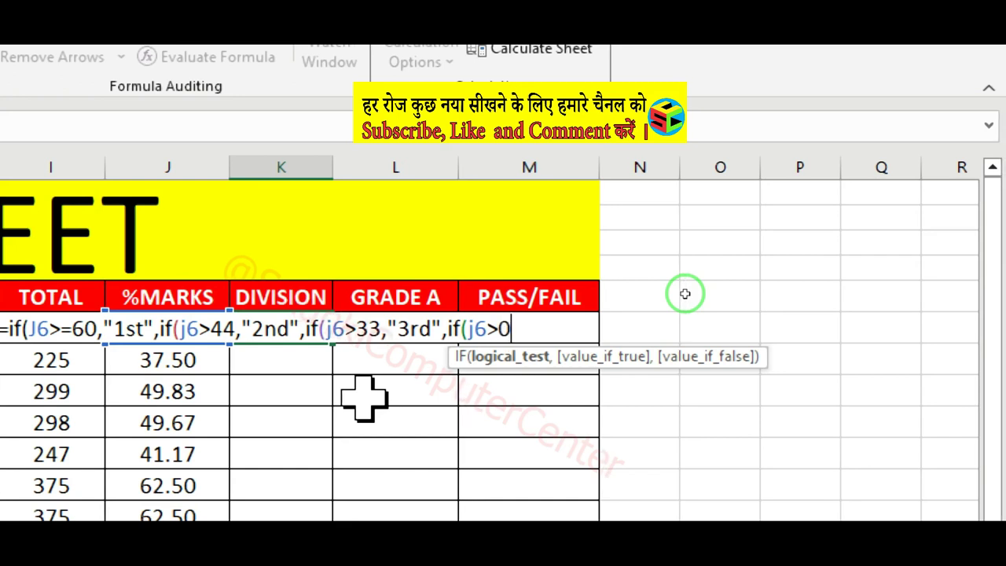
pyautogui.write(',')
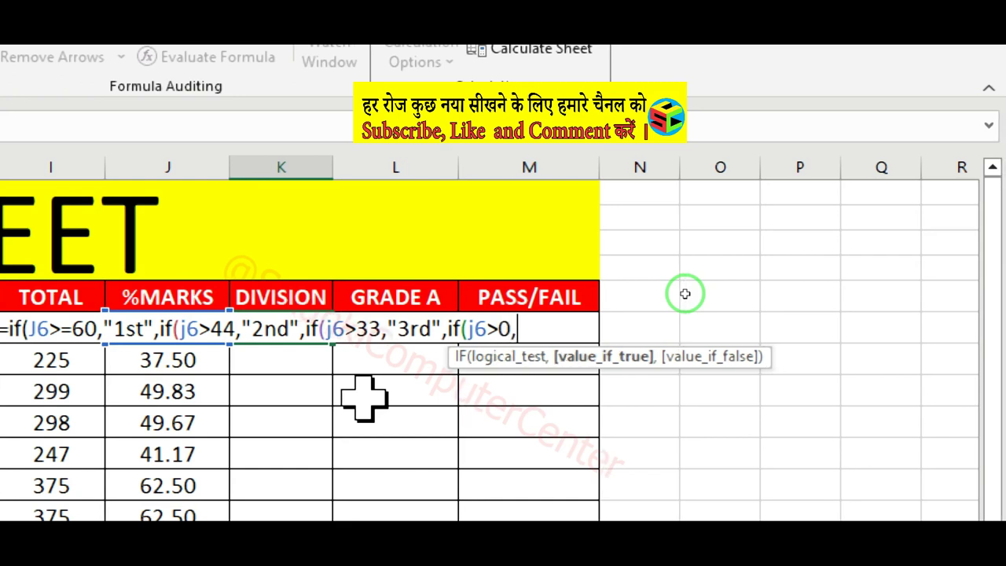
pyautogui.write('"')
pyautogui.write('F')
pyautogui.write('ail')
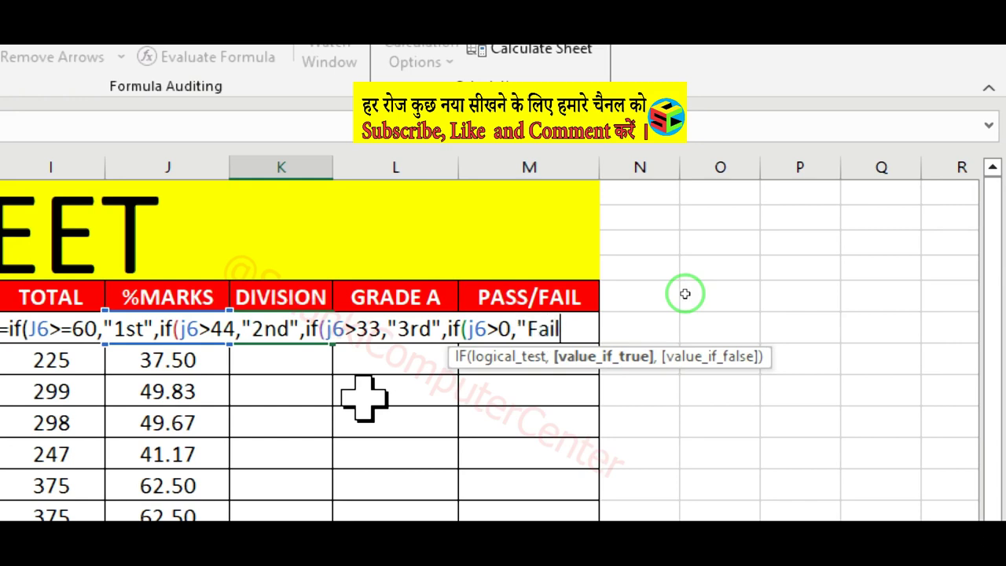
pyautogui.write('"')
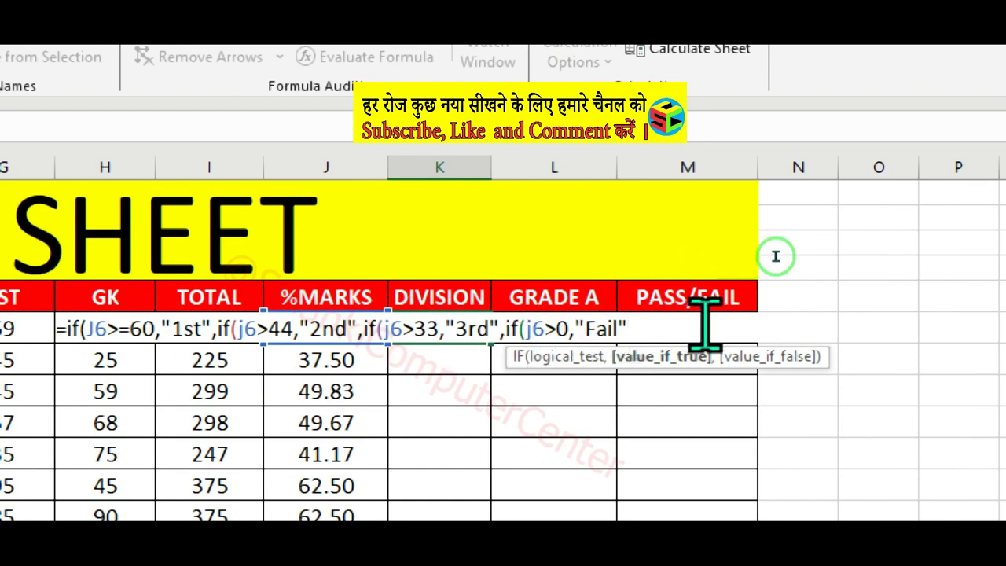
pyautogui.write(')))')
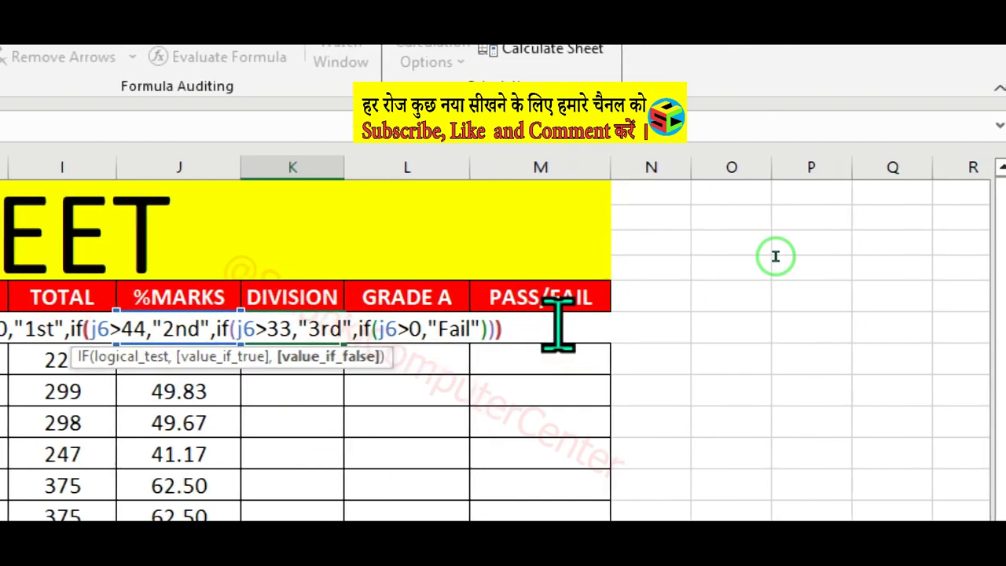
pyautogui.write(')')
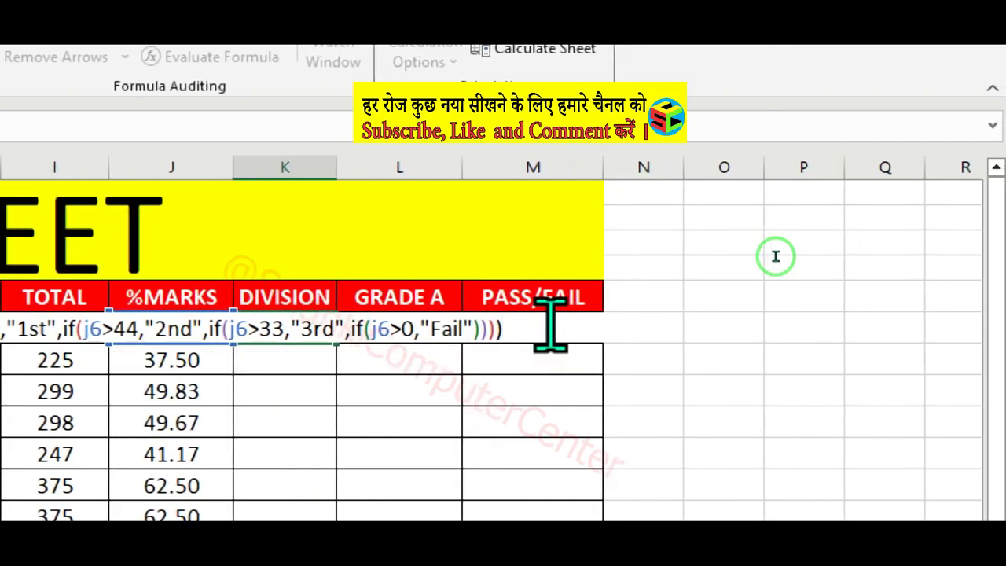
pyautogui.press('Return')
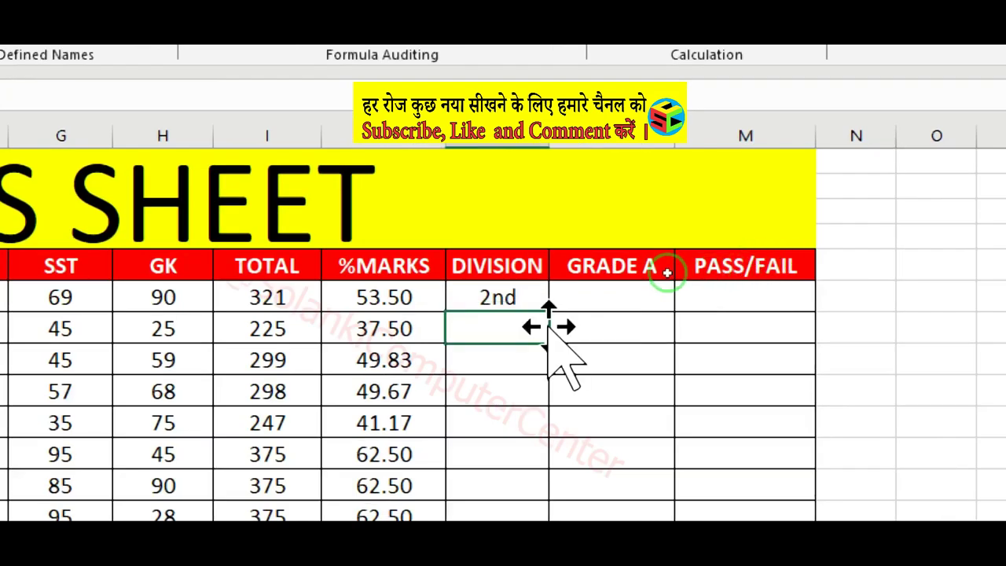
# - Copy K6's division formula down to K19, giving results like 3rd, 1st and 2nd
pyautogui.click(527, 296)
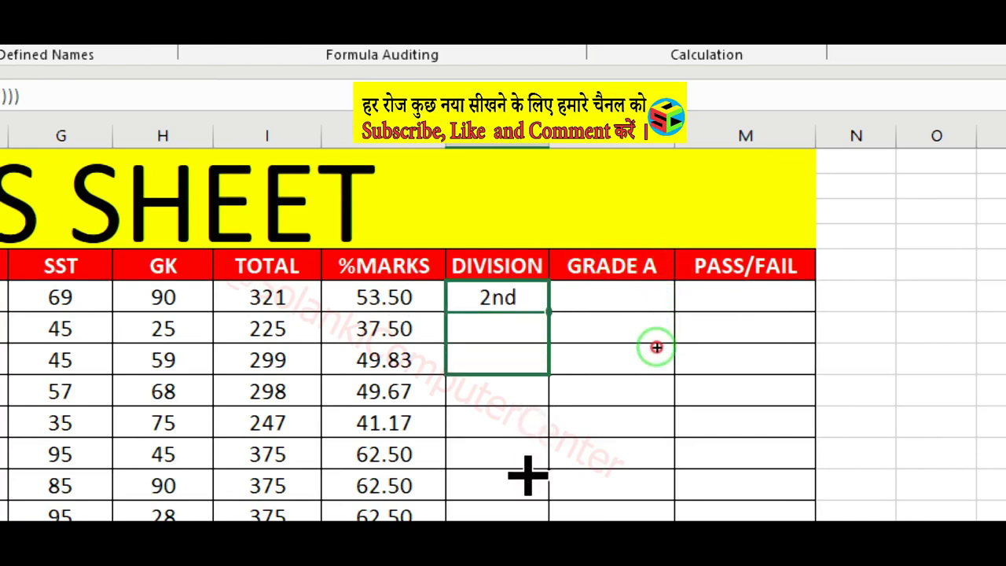
pyautogui.moveTo(549, 312)
pyautogui.mouseDown()
pyautogui.moveTo(659, 380)
pyautogui.moveTo(662, 457)
pyautogui.mouseUp()
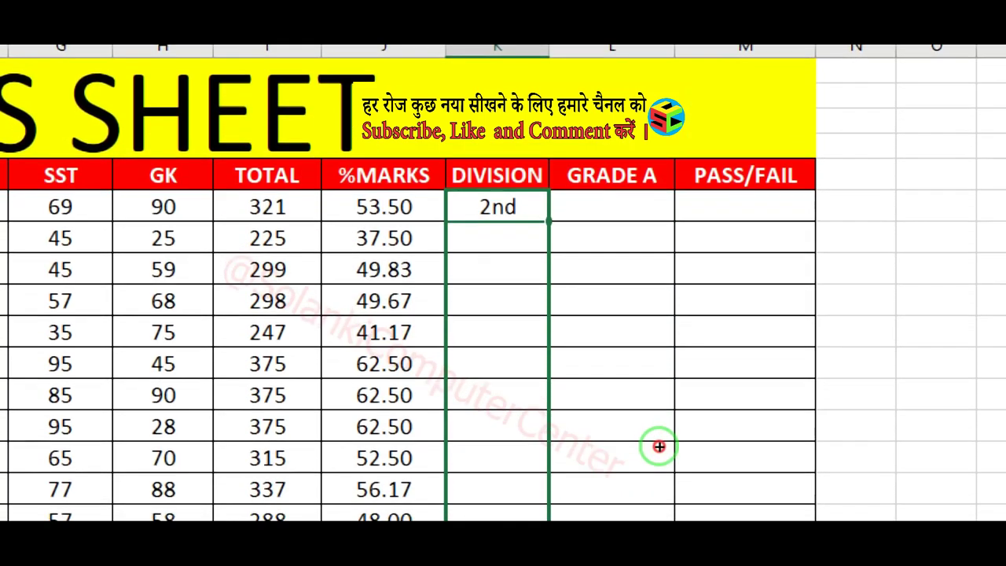
pyautogui.moveTo(662, 457); pyautogui.dragTo(660, 465)
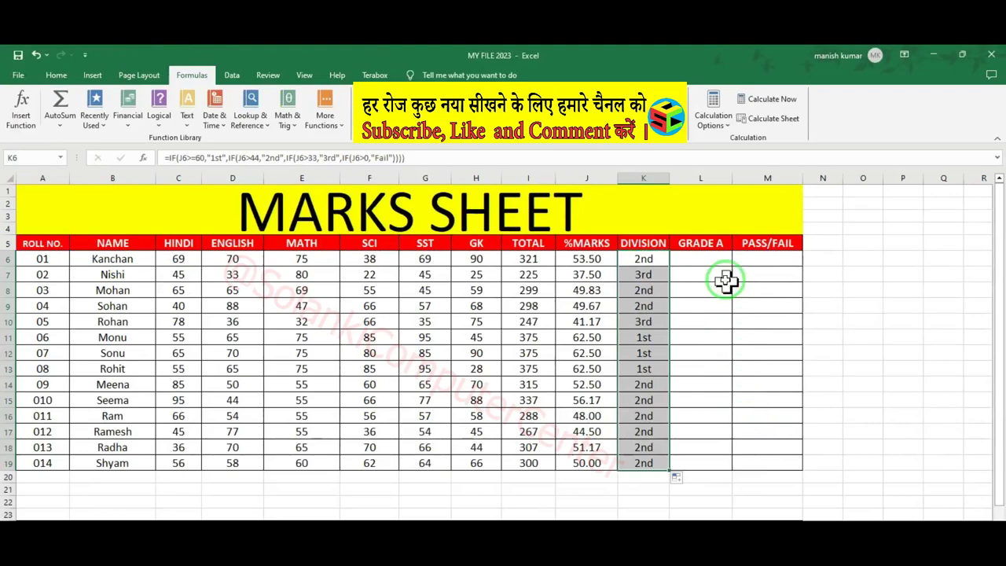
pyautogui.click(710, 260)
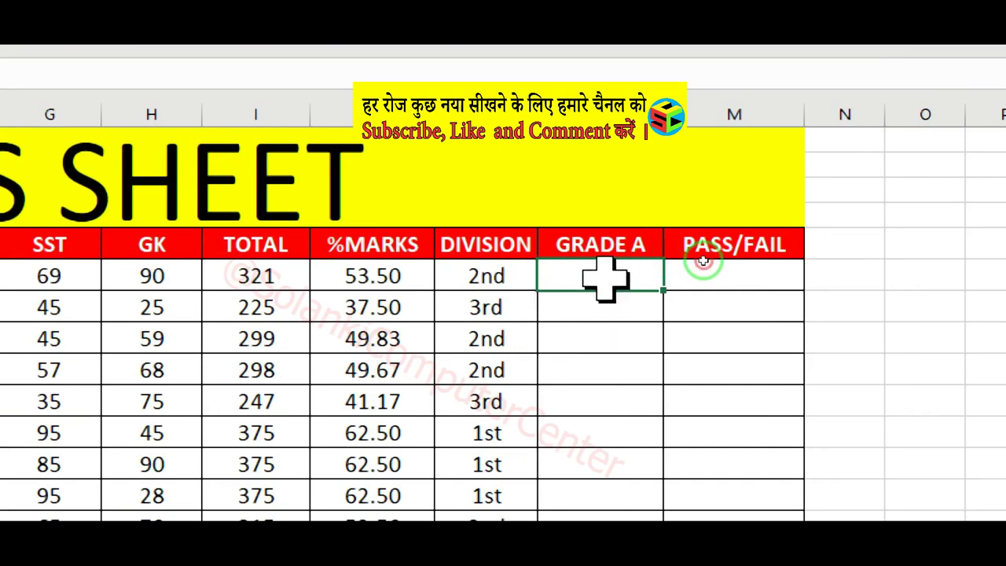
# - Begin the grade formula: "Grade A" at J6>=60, "Grade B" above 44, then correct the third threshold
pyautogui.write('=')
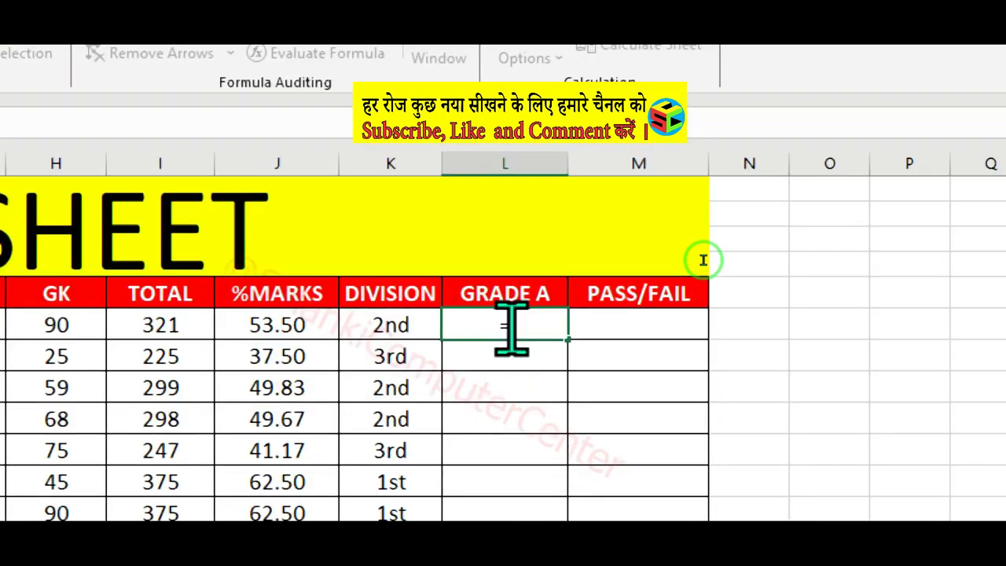
pyautogui.write('if')
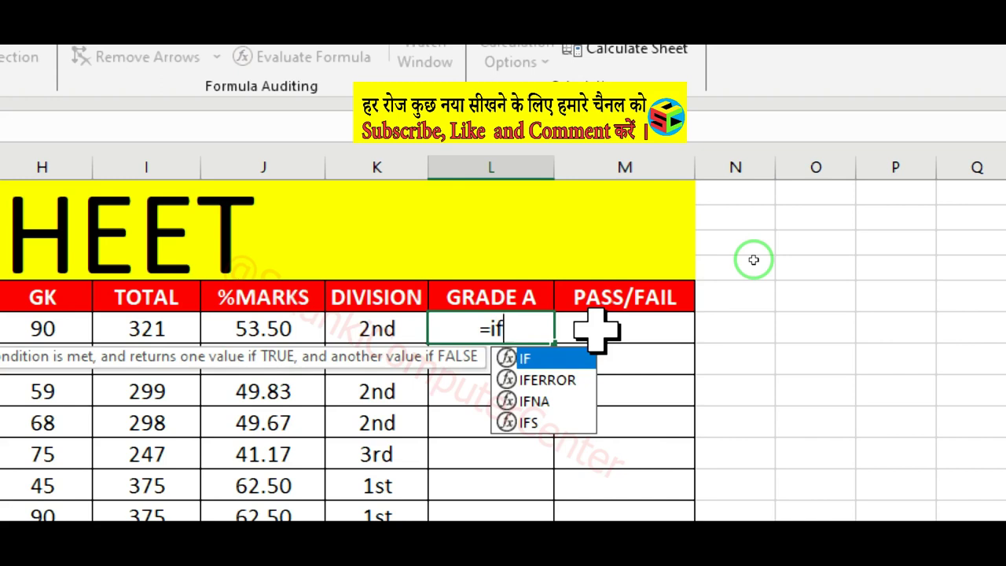
pyautogui.write('(')
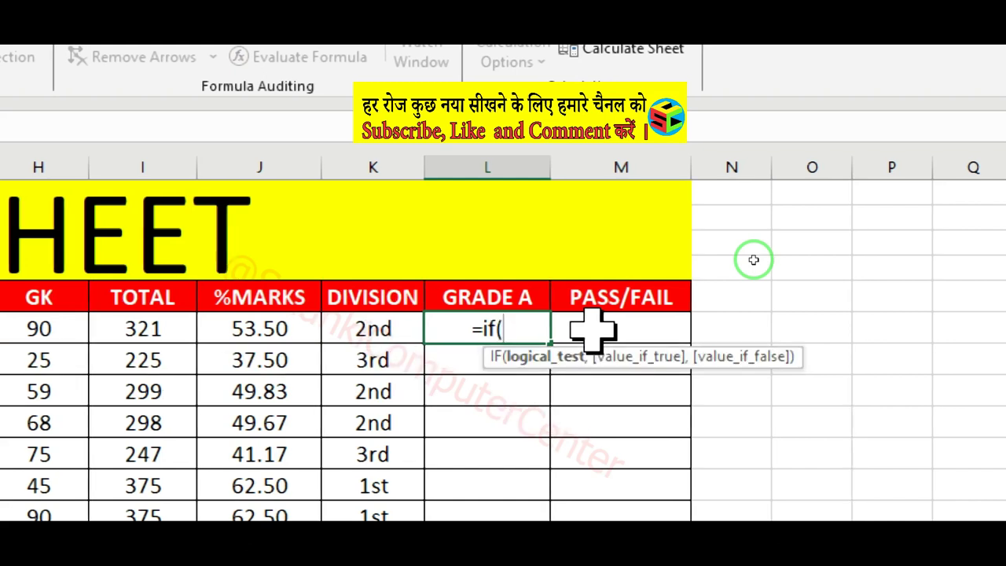
pyautogui.write('j')
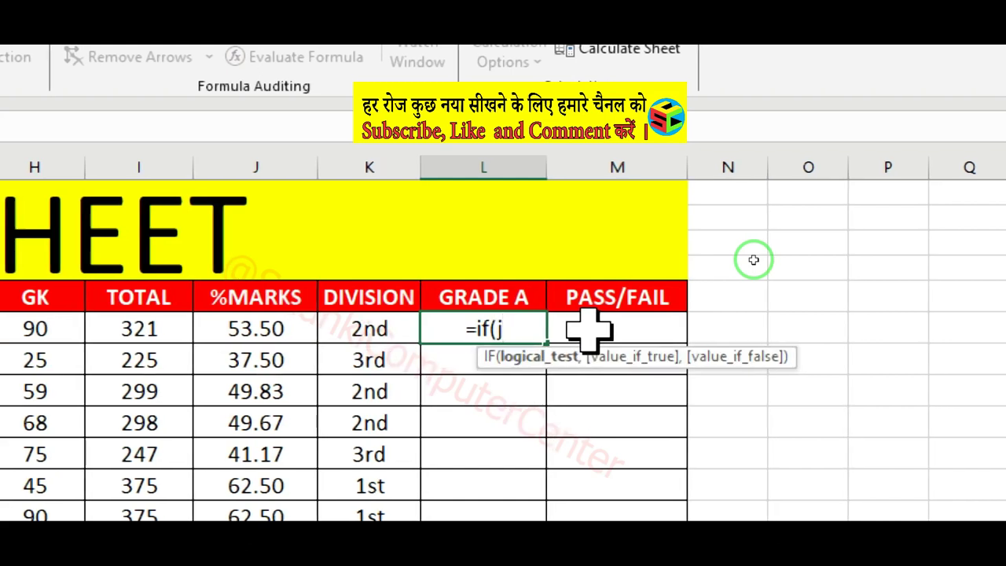
pyautogui.write('6')
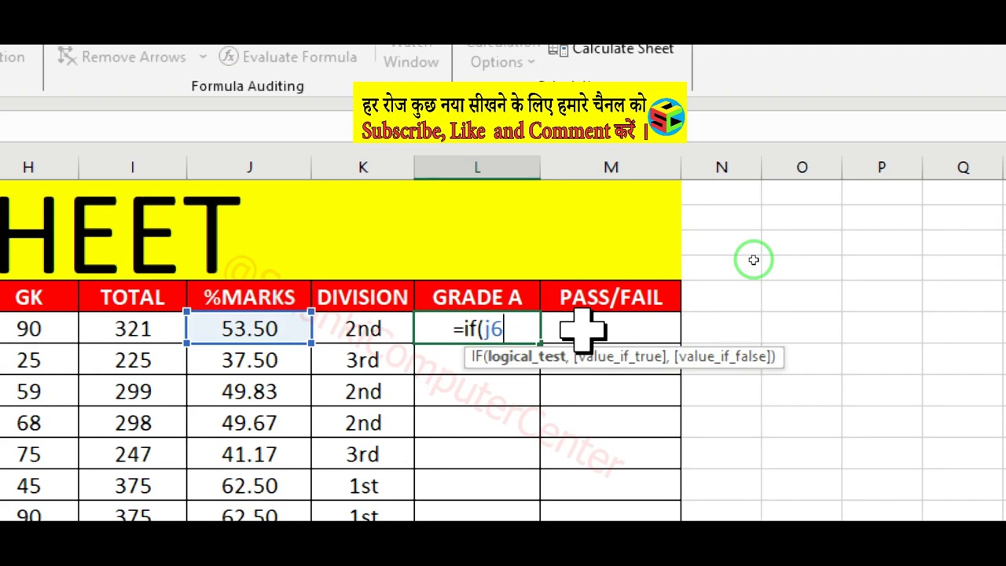
pyautogui.write('>=')
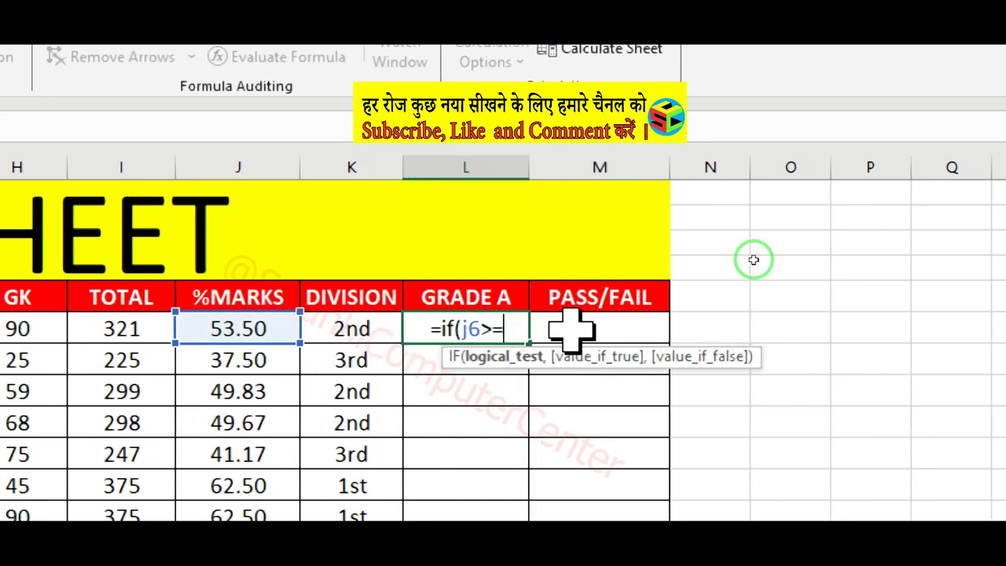
pyautogui.write('6')
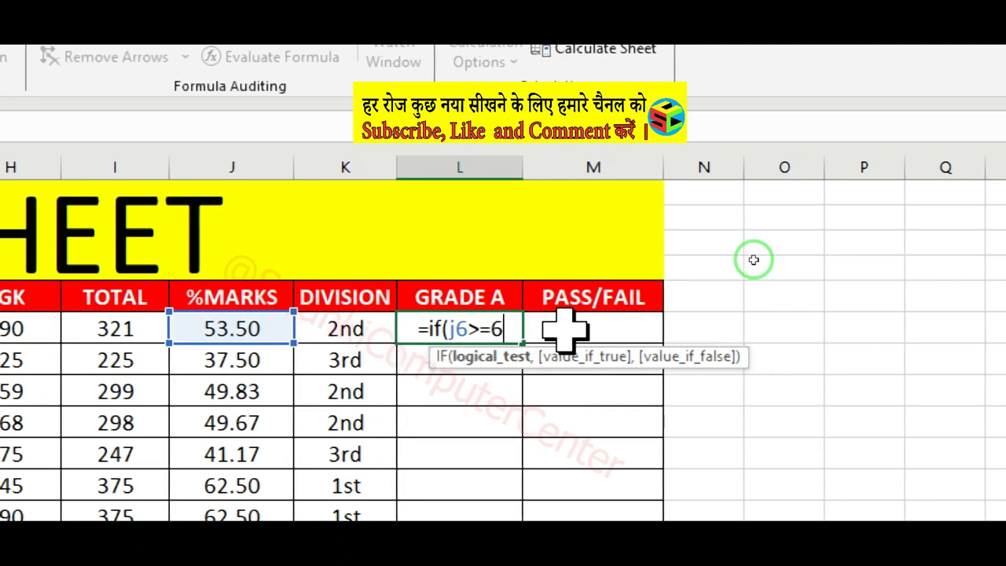
pyautogui.write('0,')
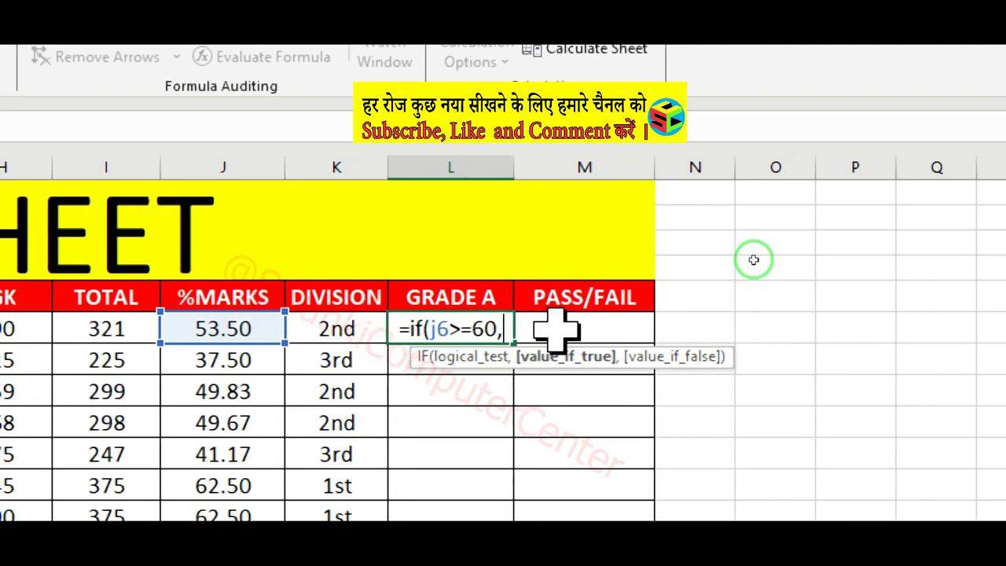
pyautogui.write('"')
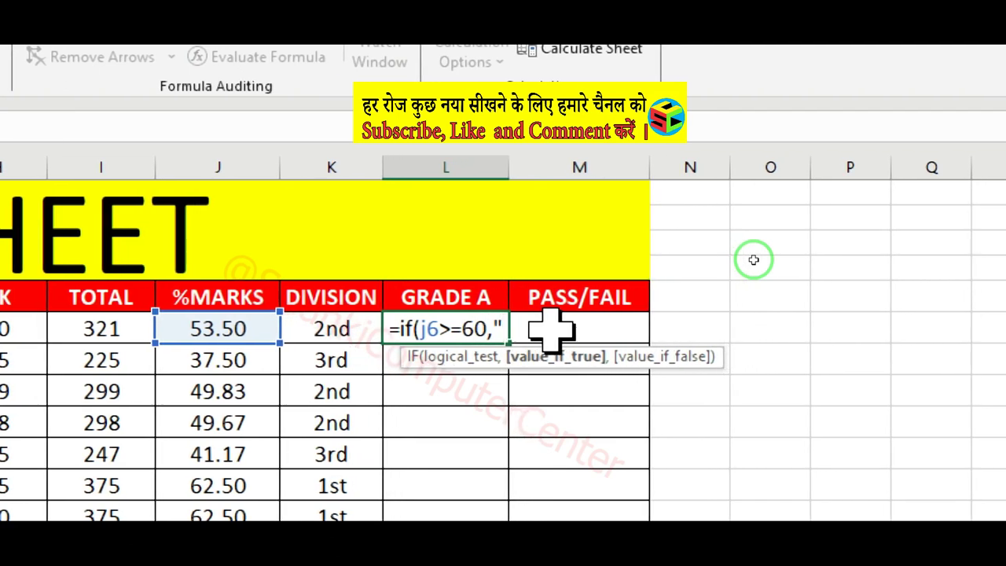
pyautogui.write('Grad')
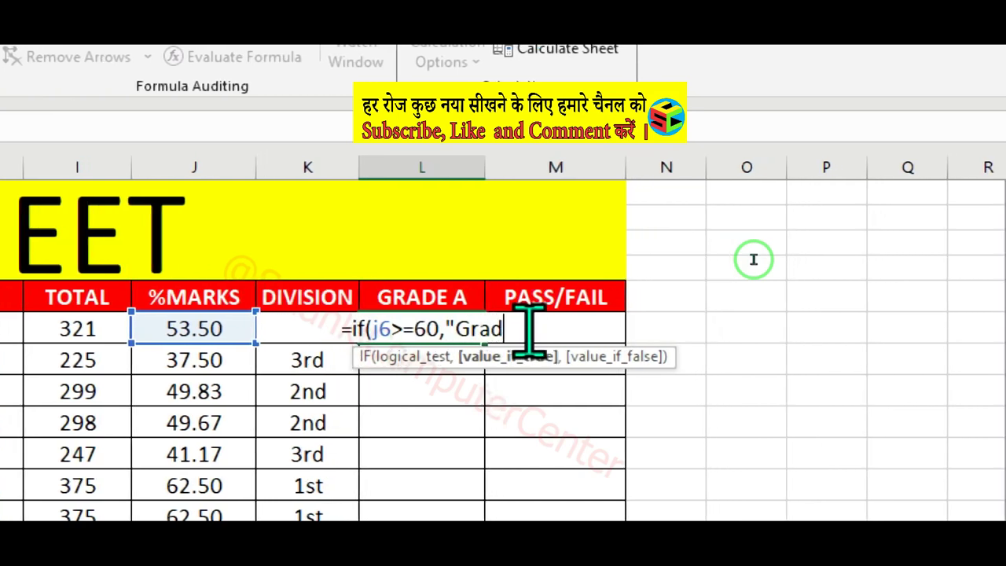
pyautogui.write('e')
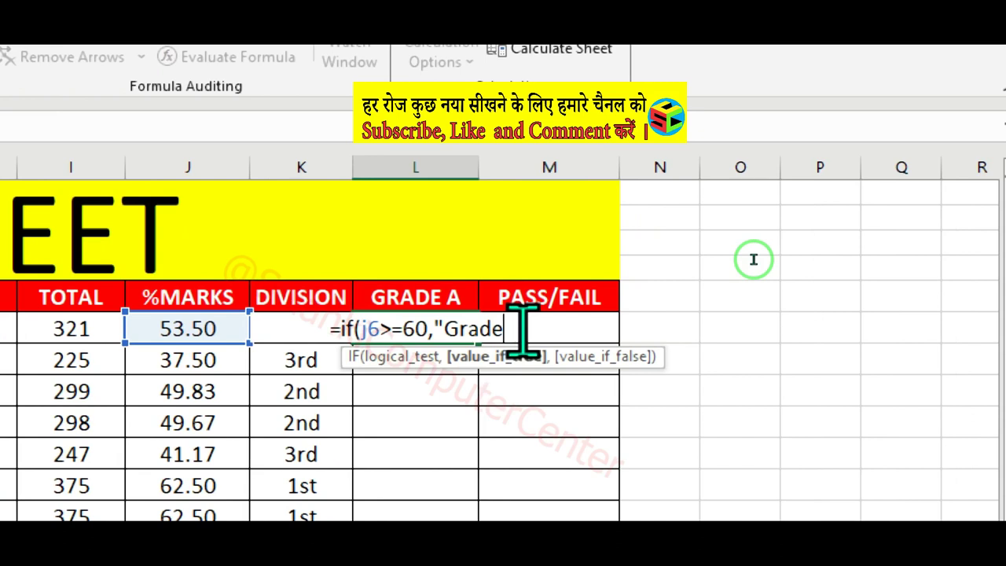
pyautogui.write(' A')
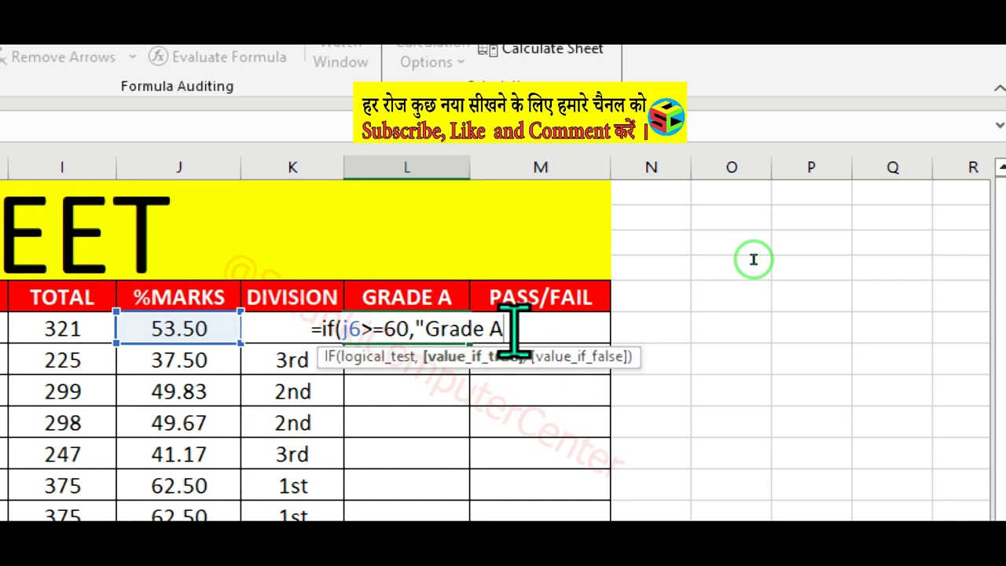
pyautogui.write('"')
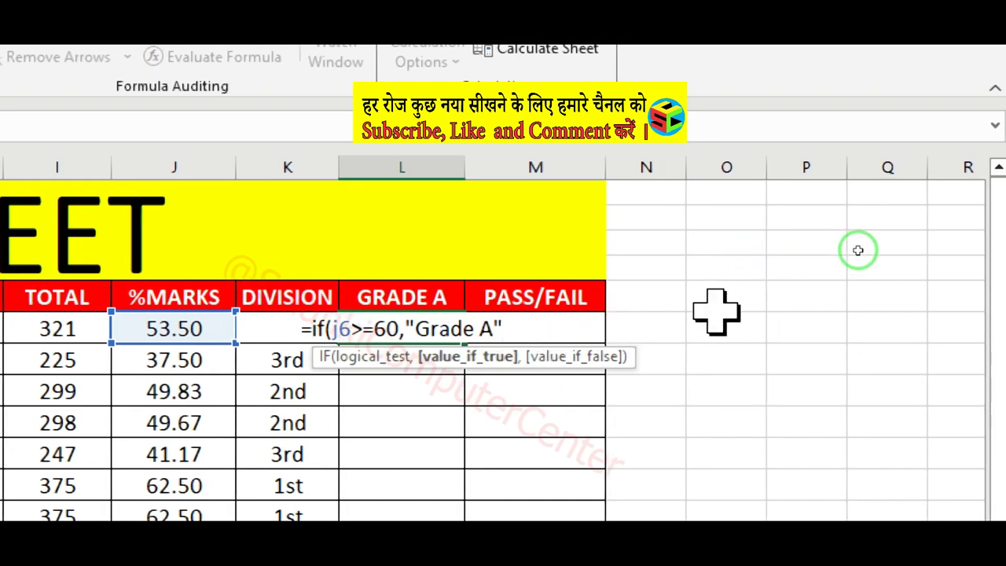
pyautogui.write(',')
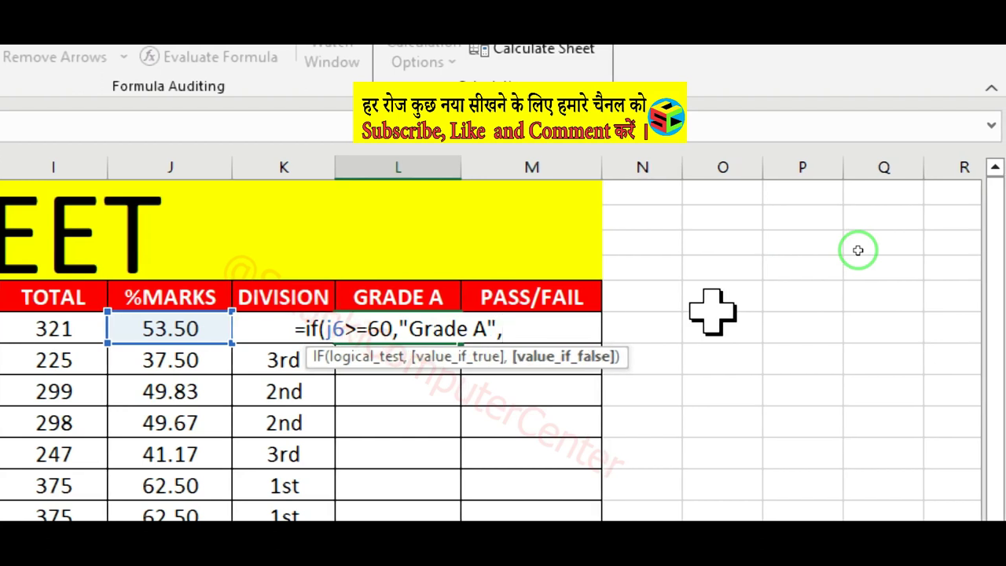
pyautogui.write('if')
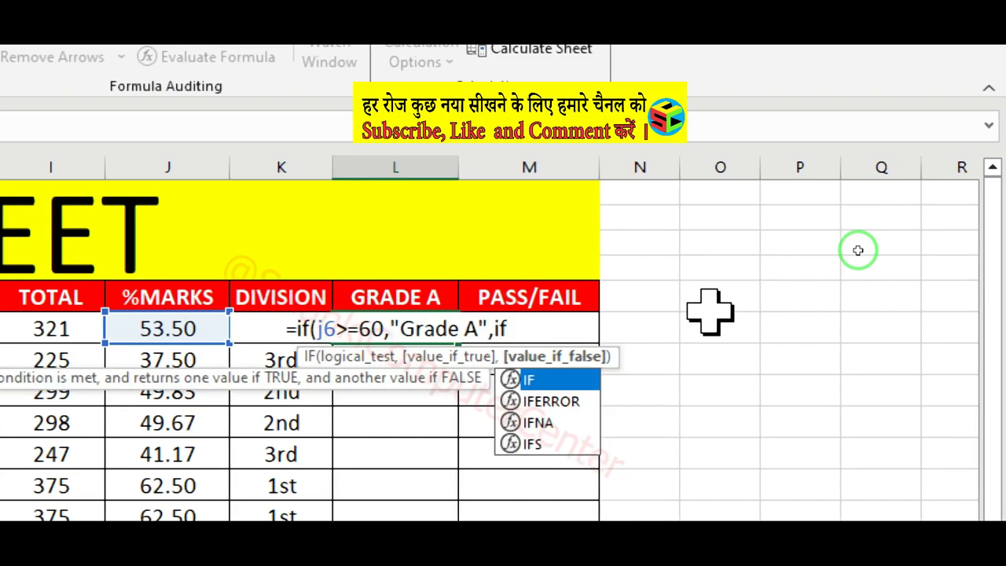
pyautogui.write('(')
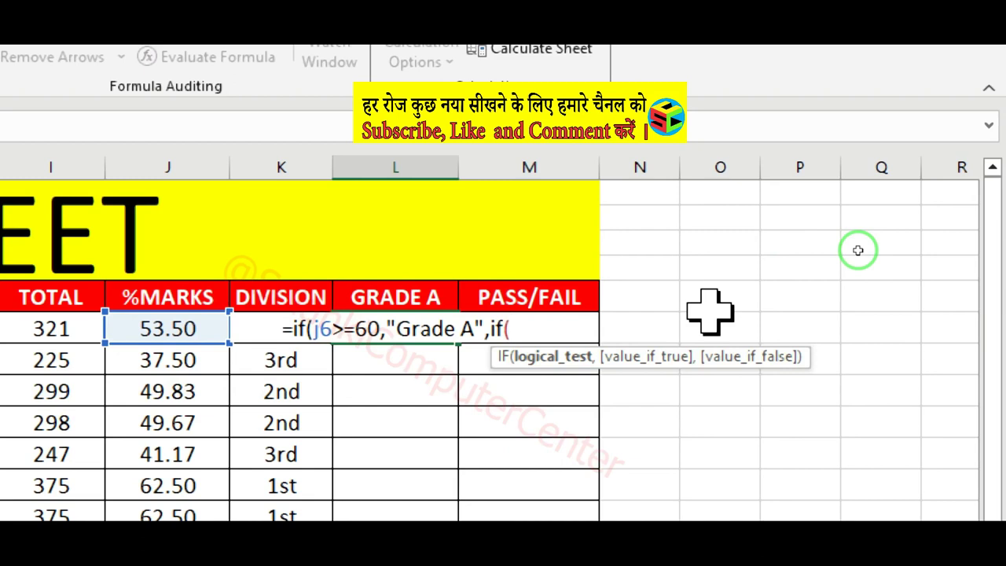
pyautogui.write('j')
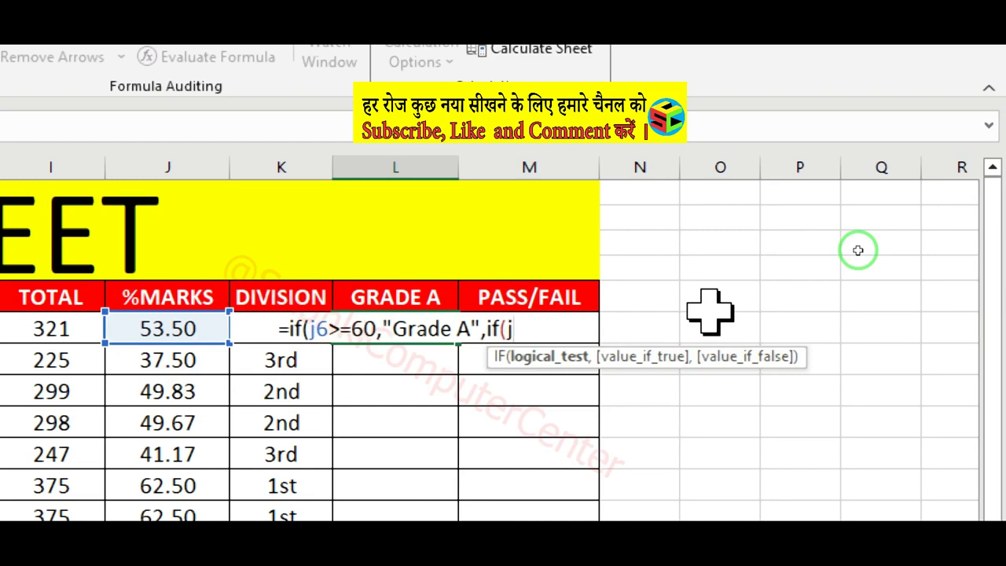
pyautogui.write('6')
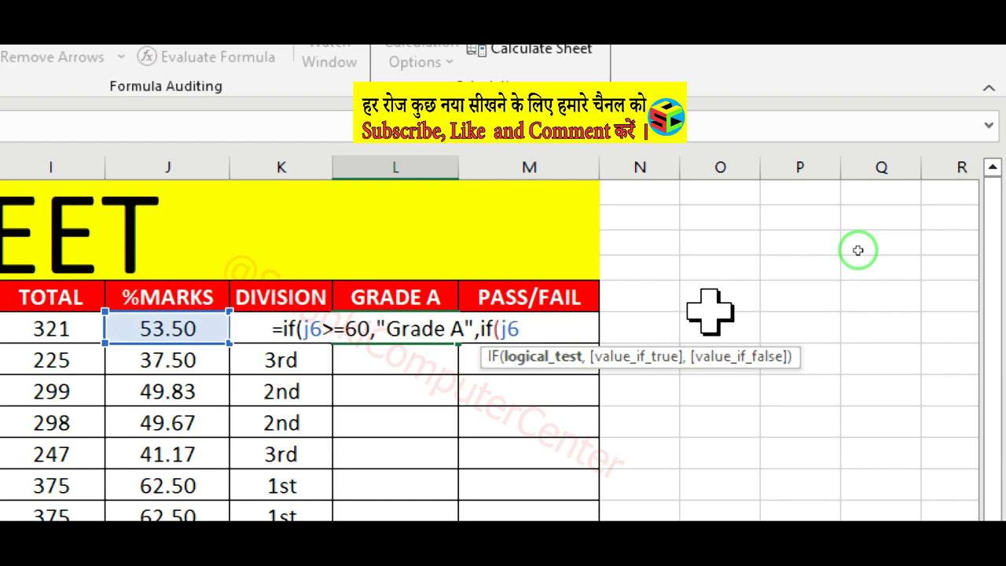
pyautogui.write('>')
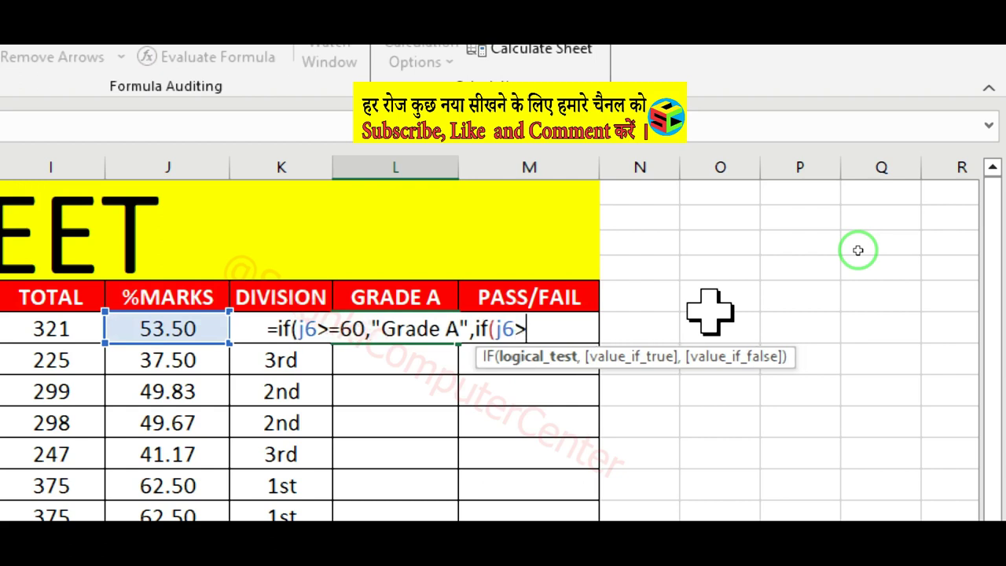
pyautogui.write('44')
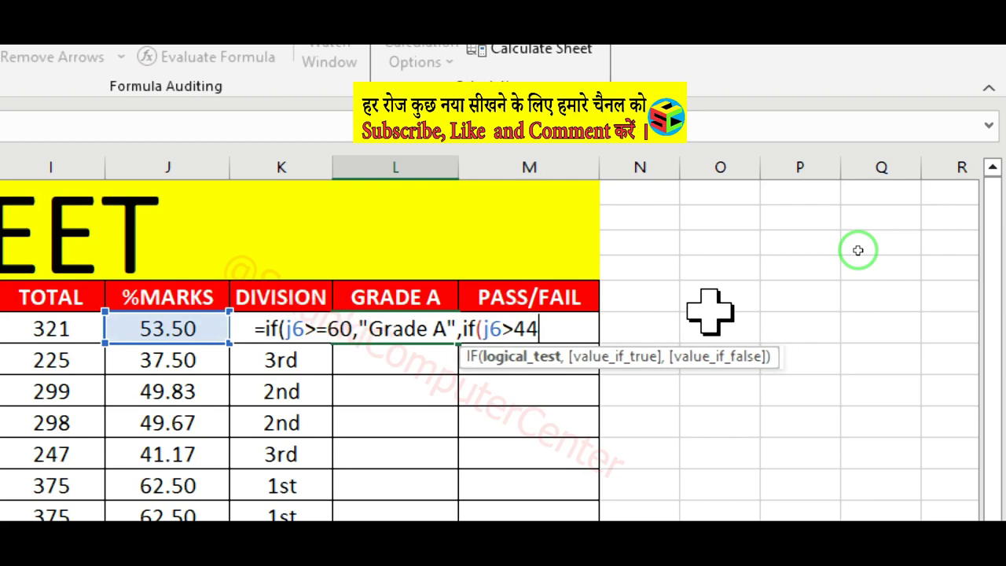
pyautogui.write(',')
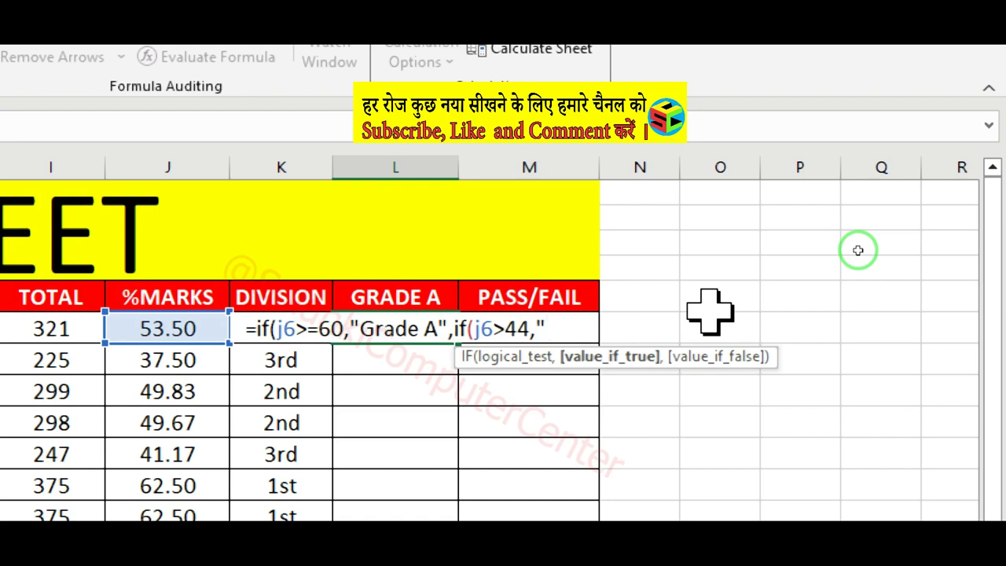
pyautogui.write('Grade ')
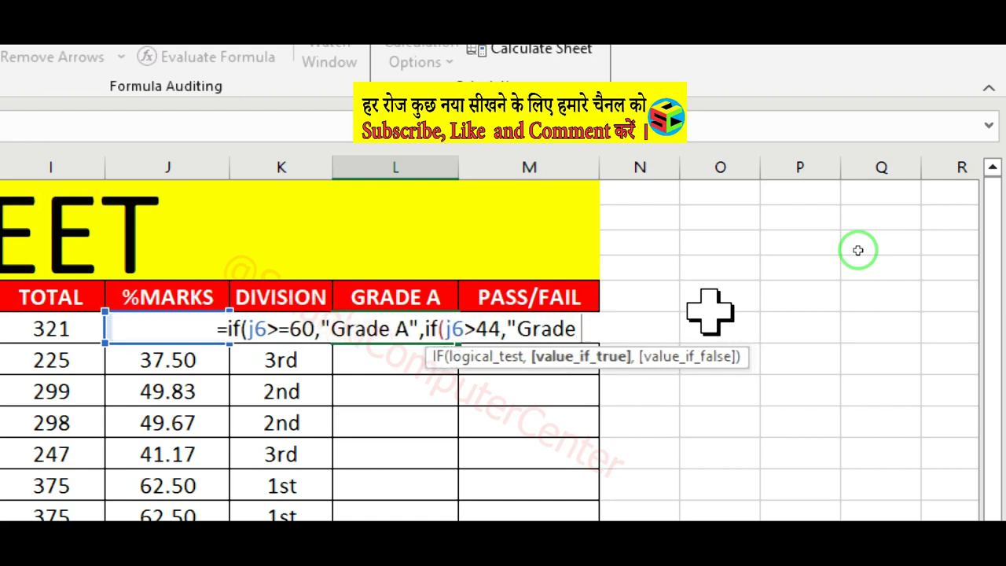
pyautogui.write('B')
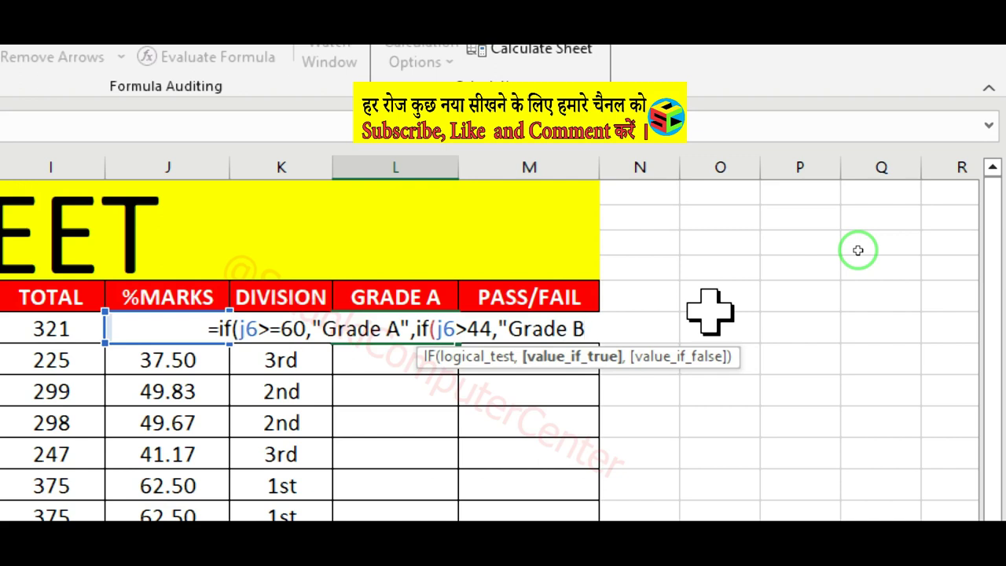
pyautogui.write('",')
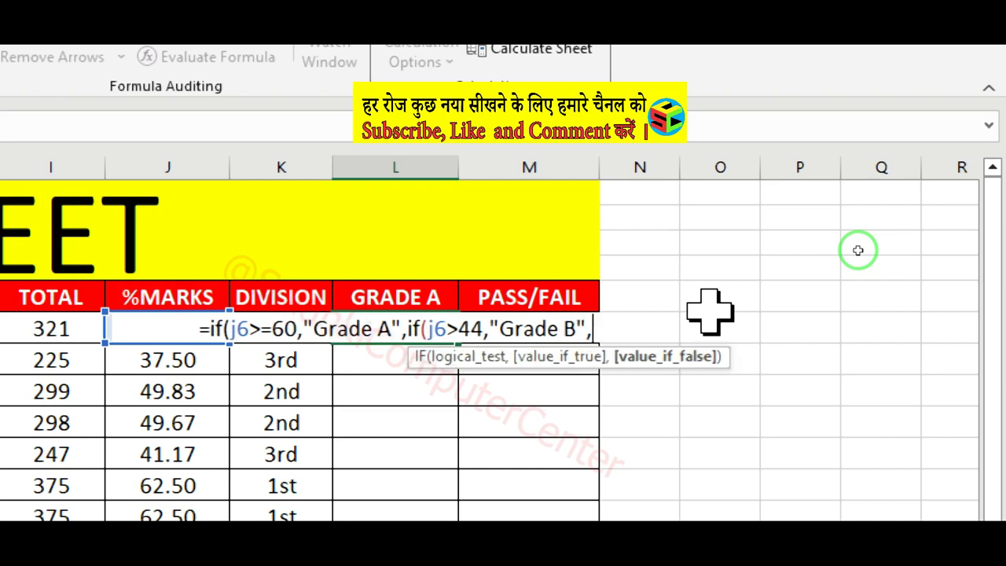
pyautogui.write('if')
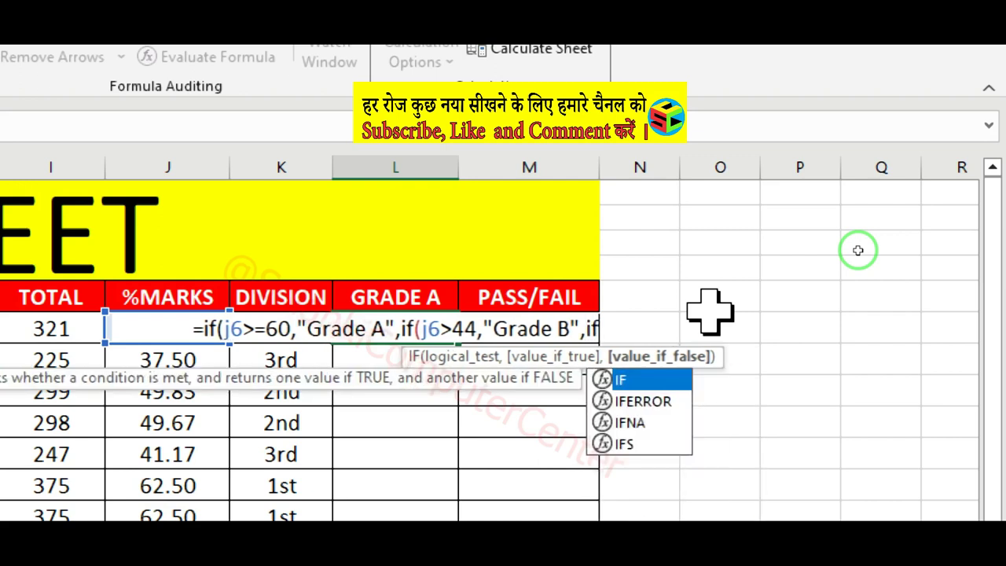
pyautogui.write('(')
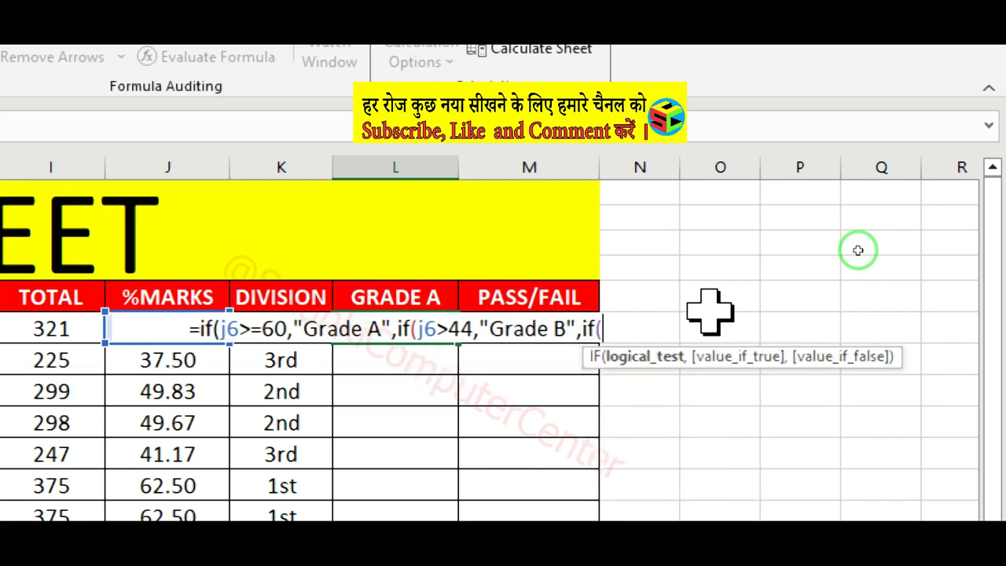
pyautogui.write('j')
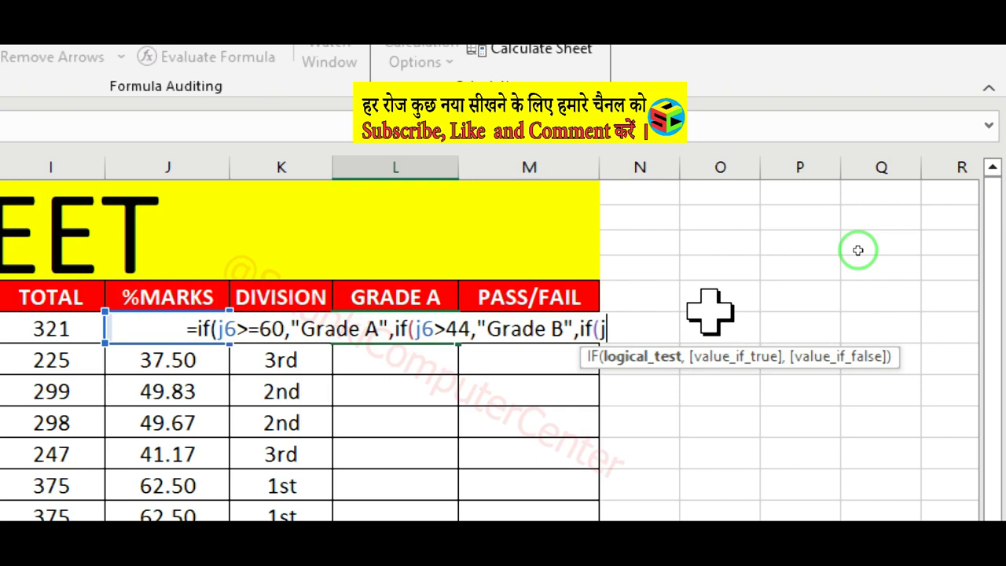
pyautogui.write('6')
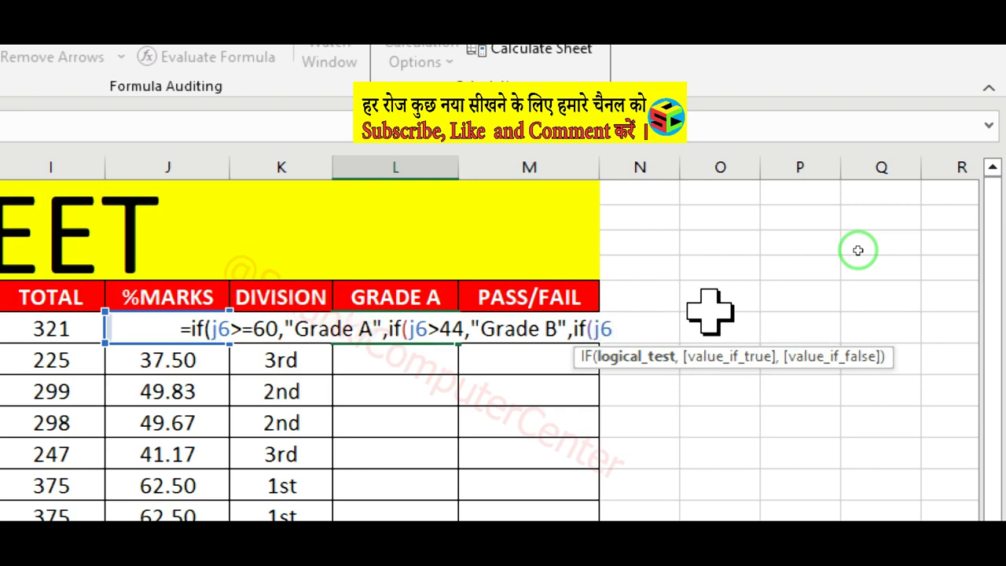
pyautogui.write('>')
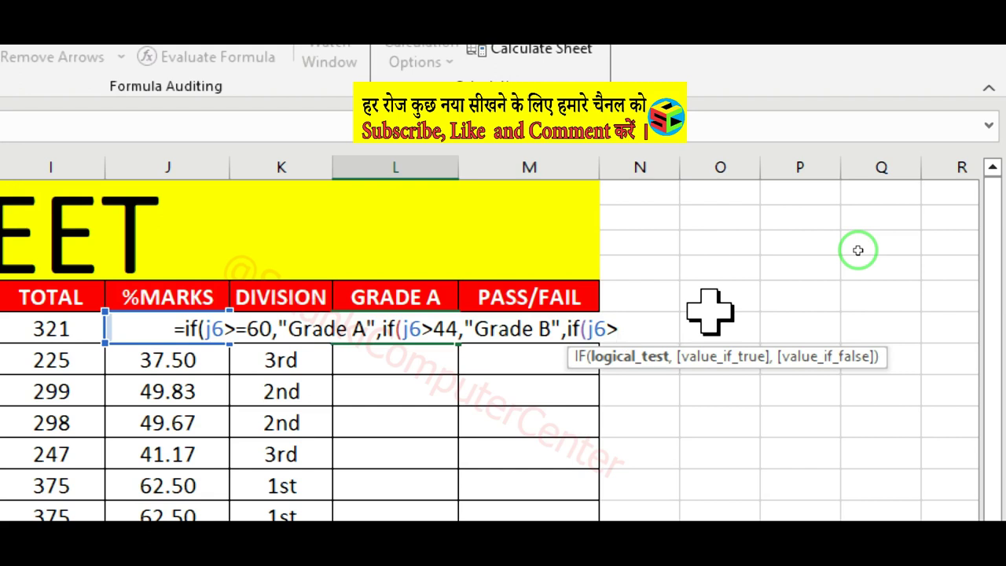
pyautogui.write('33')
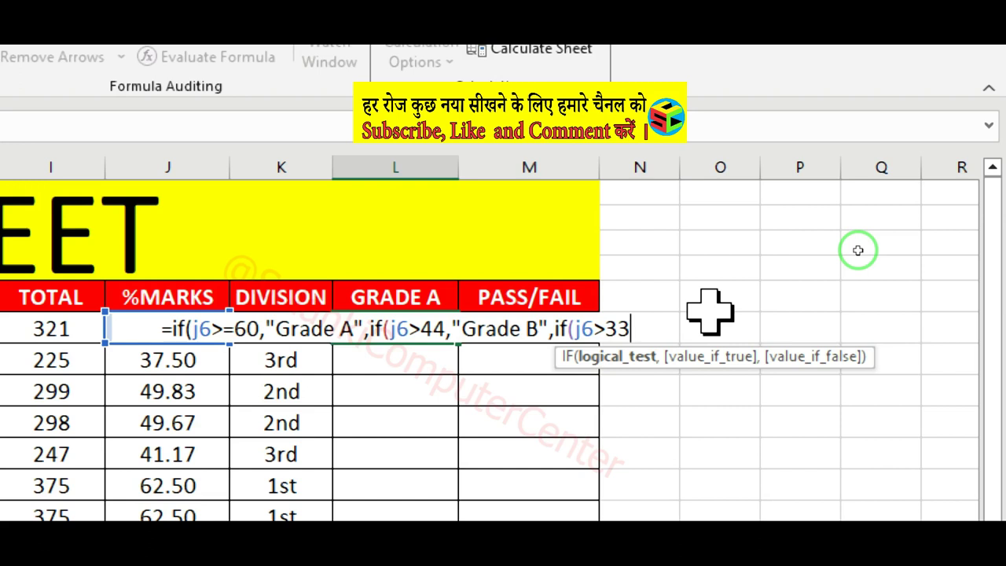
pyautogui.press('BackSpace')
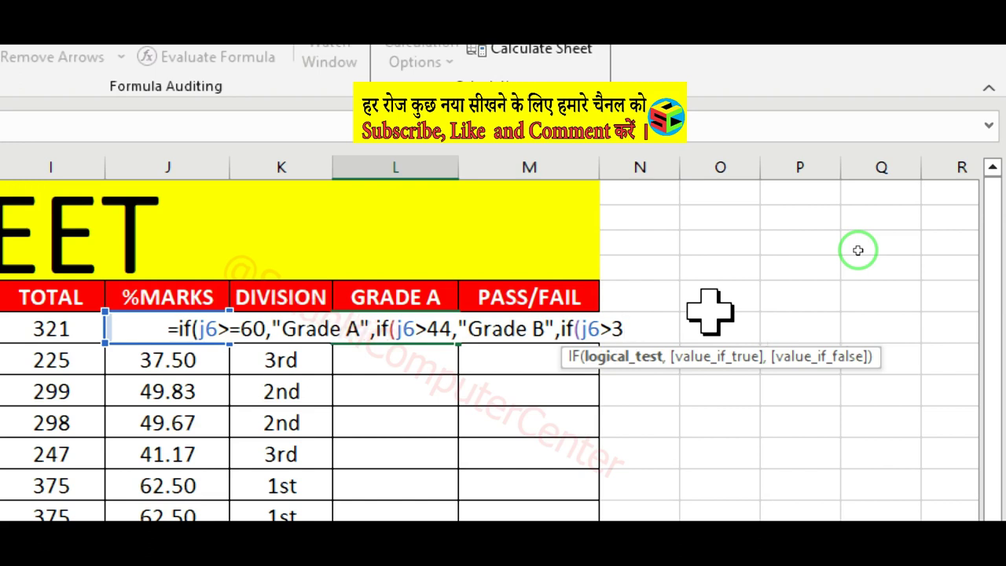
# - Finish the nested IF with "Grade C" above 32 and "Grade D" above 0, showing Grade B
pyautogui.write('2')
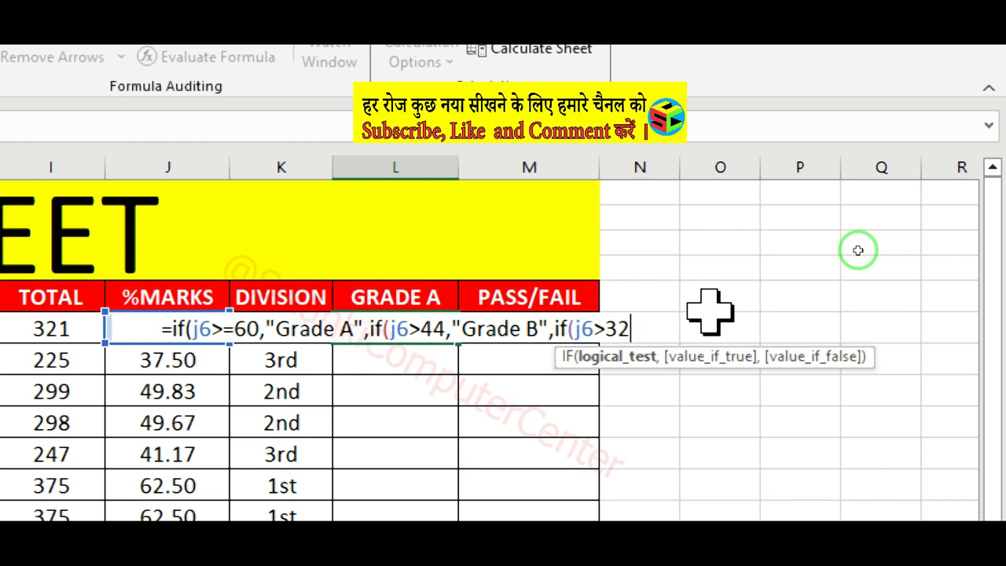
pyautogui.write(',')
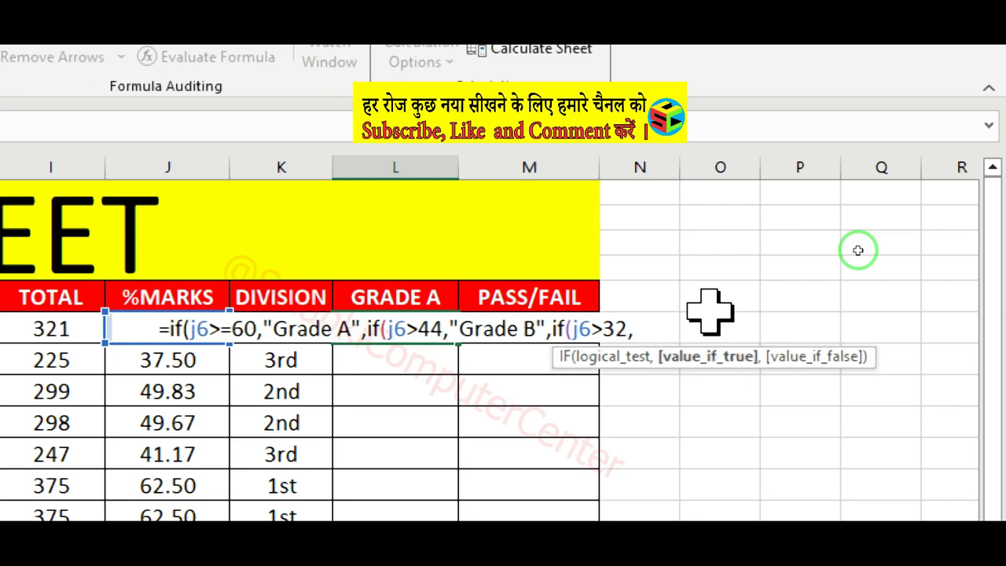
pyautogui.write('"')
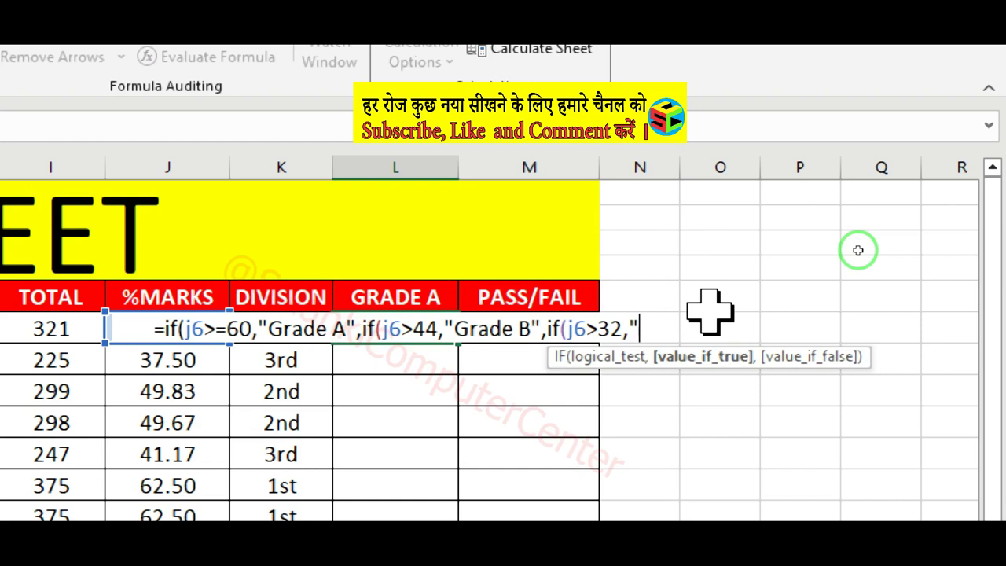
pyautogui.write('Grade ')
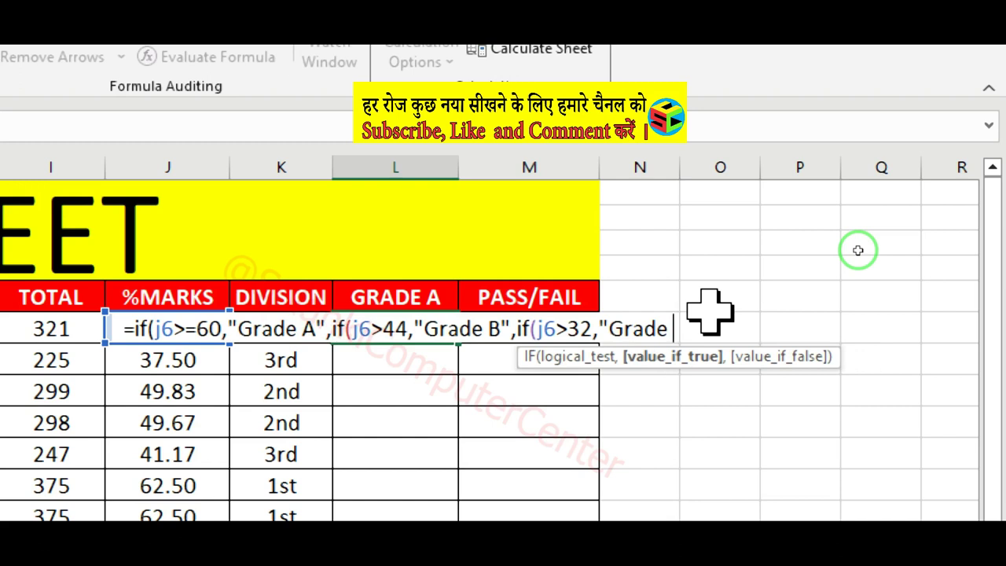
pyautogui.write('C')
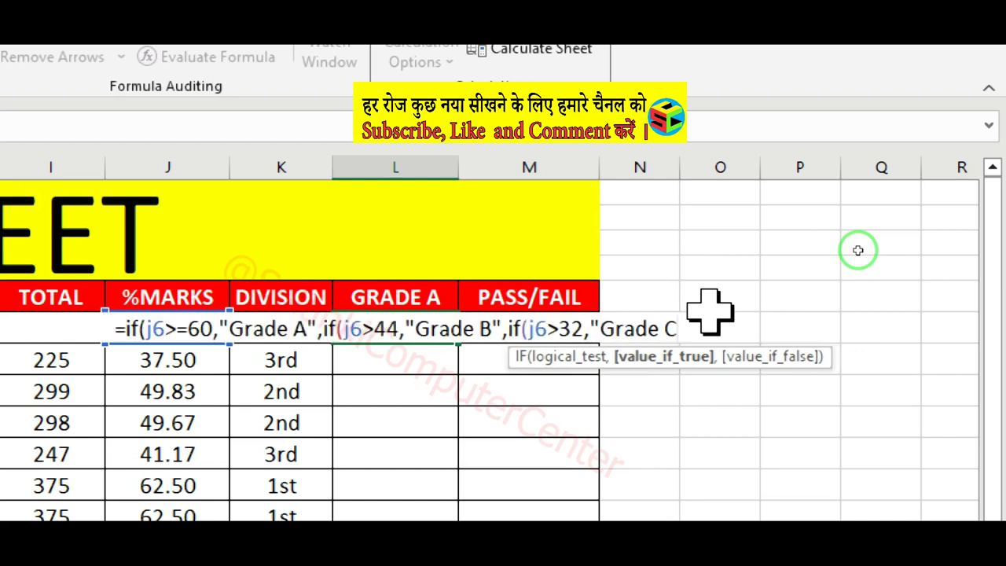
pyautogui.write('",')
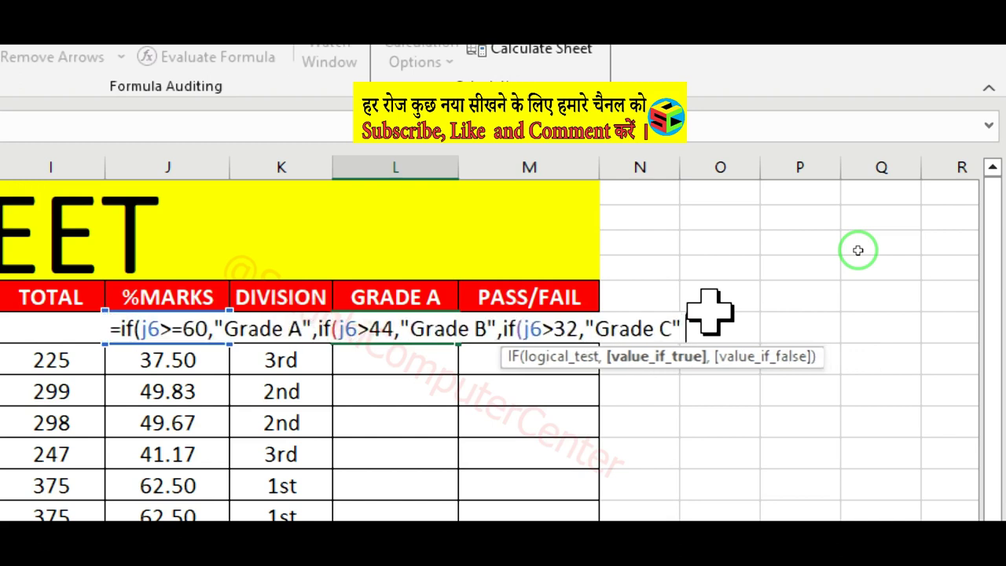
pyautogui.write('if')
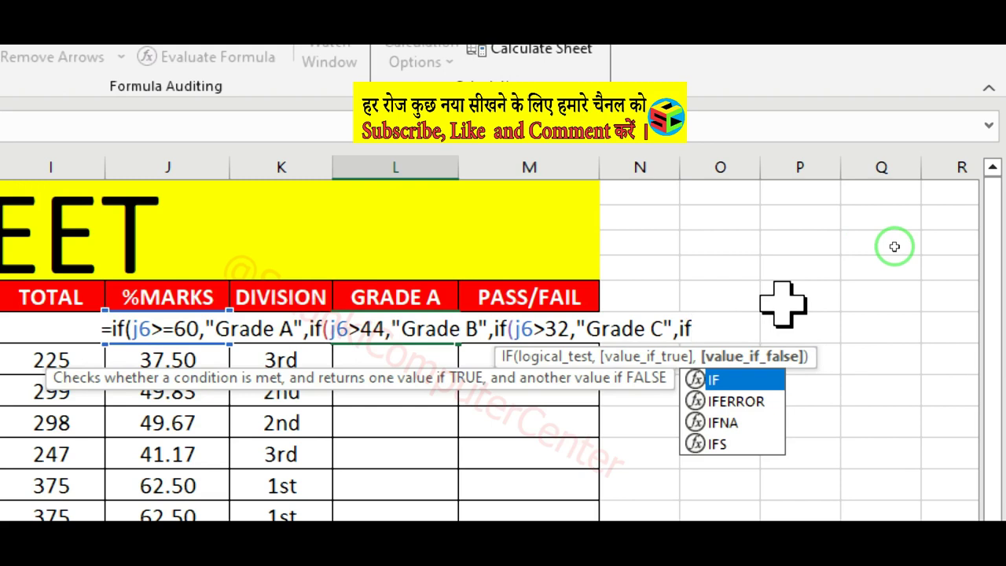
pyautogui.write('(')
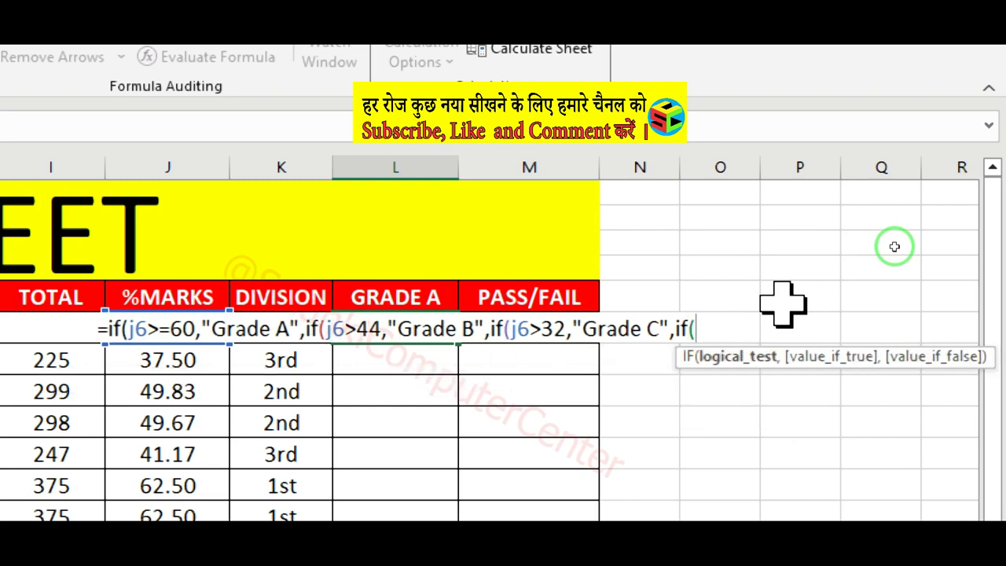
pyautogui.write('j6')
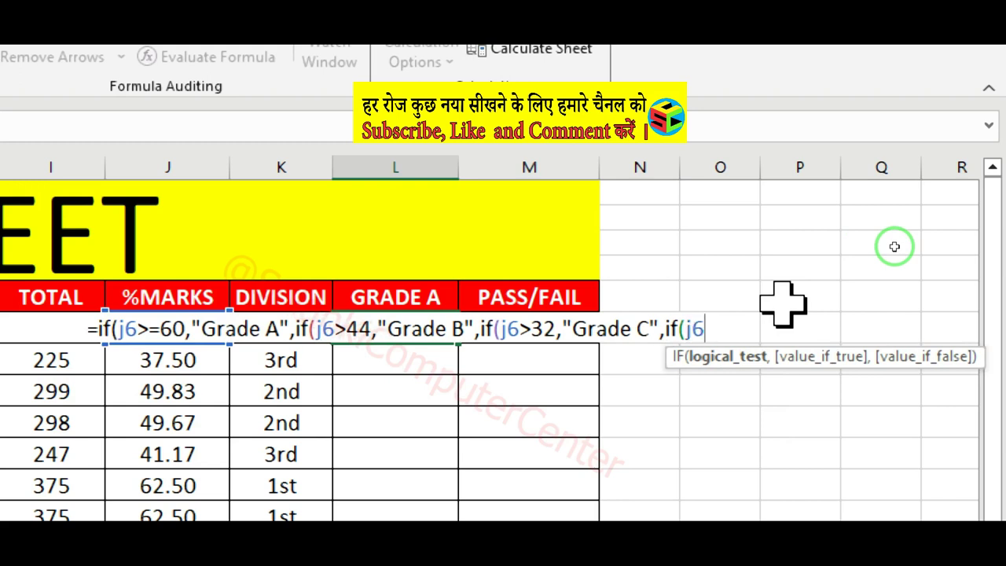
pyautogui.write('>')
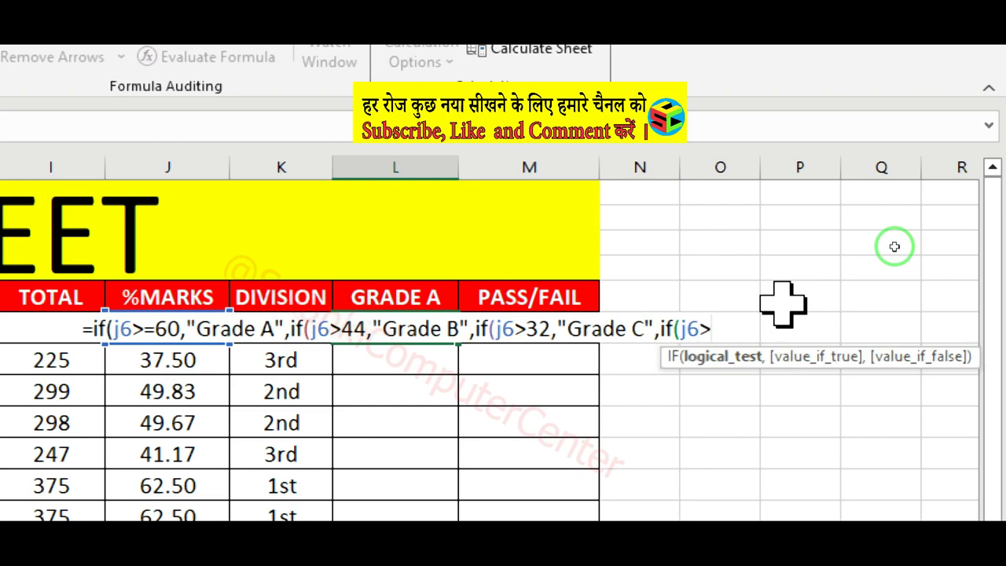
pyautogui.write('0')
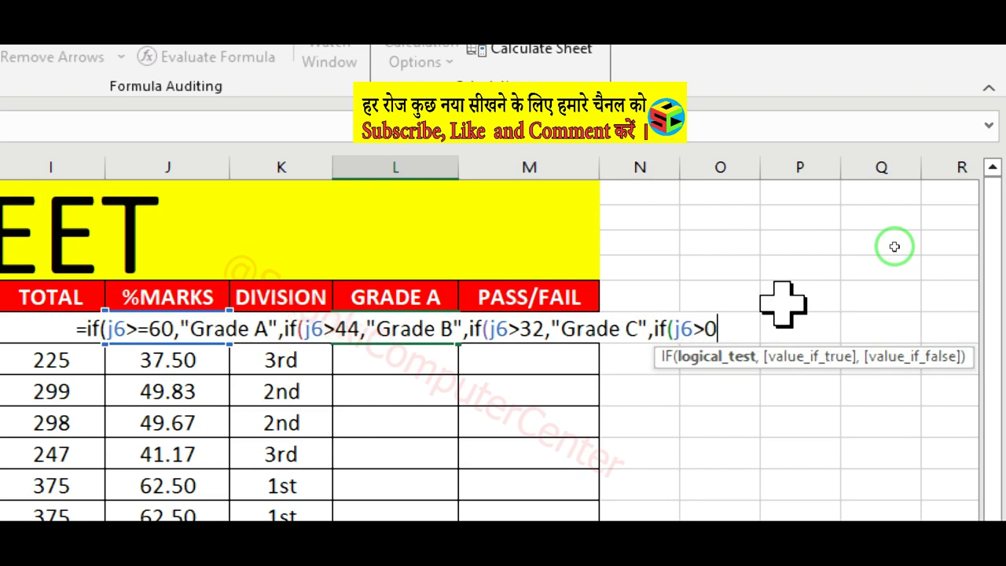
pyautogui.write(',')
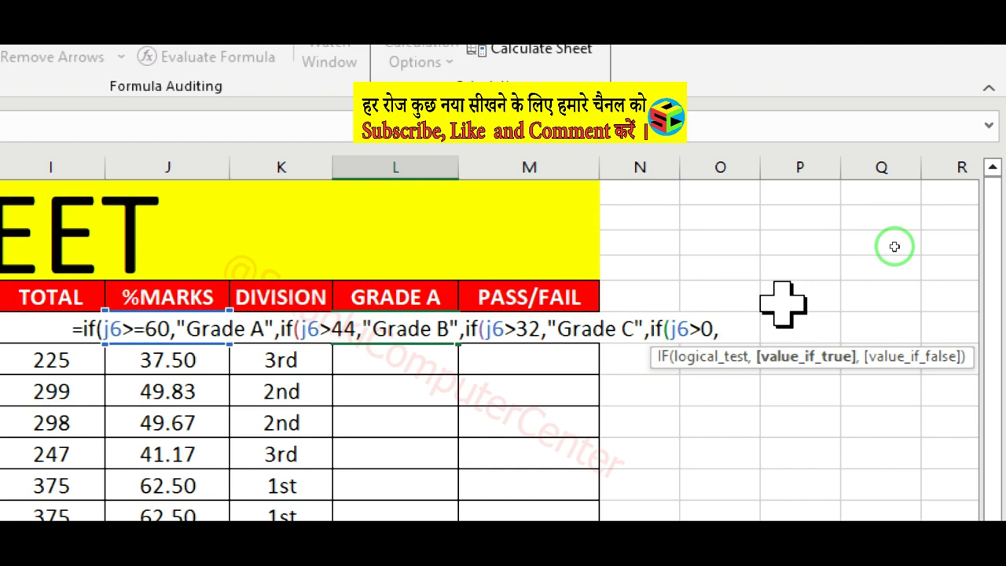
pyautogui.write('"')
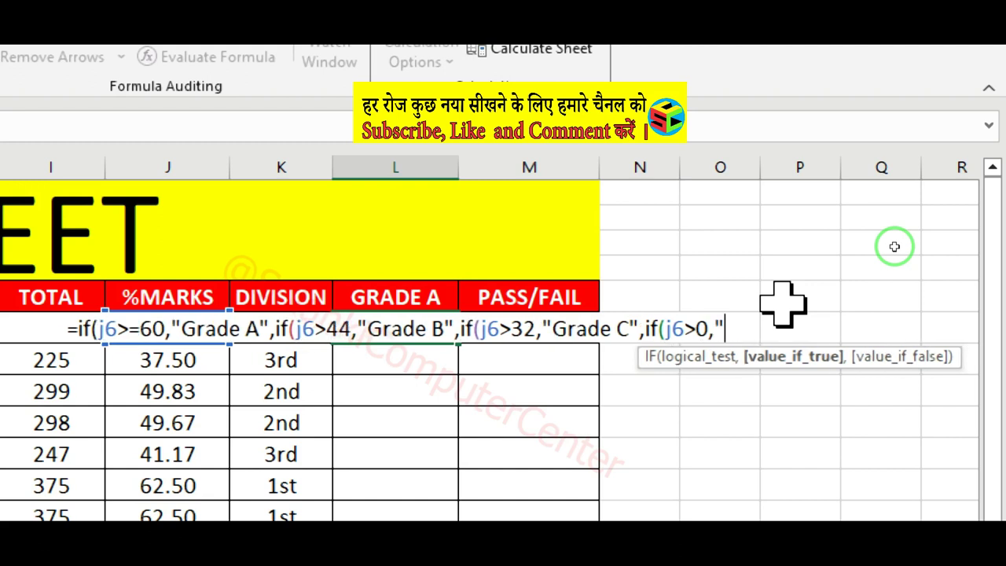
pyautogui.write('Grade')
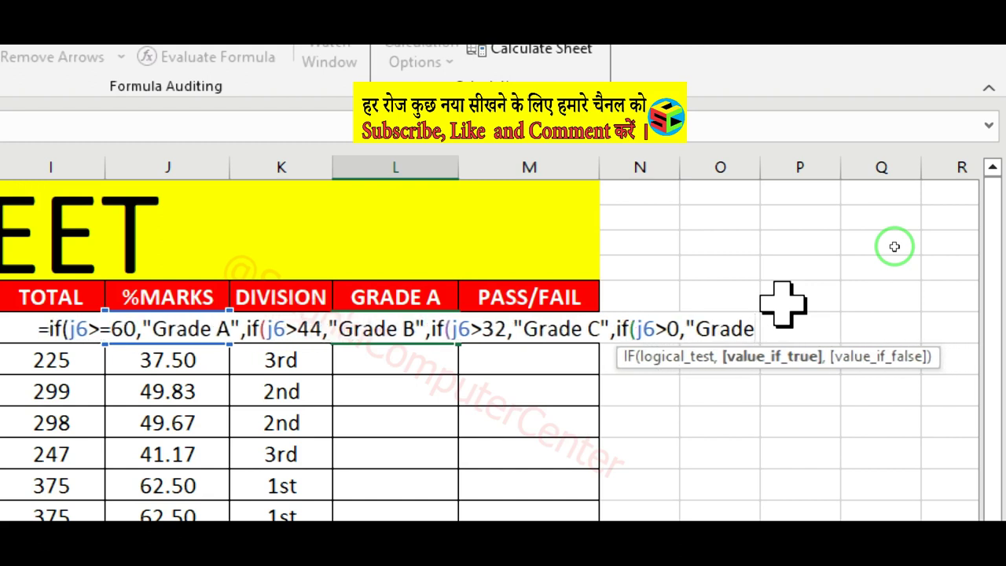
pyautogui.write('B')
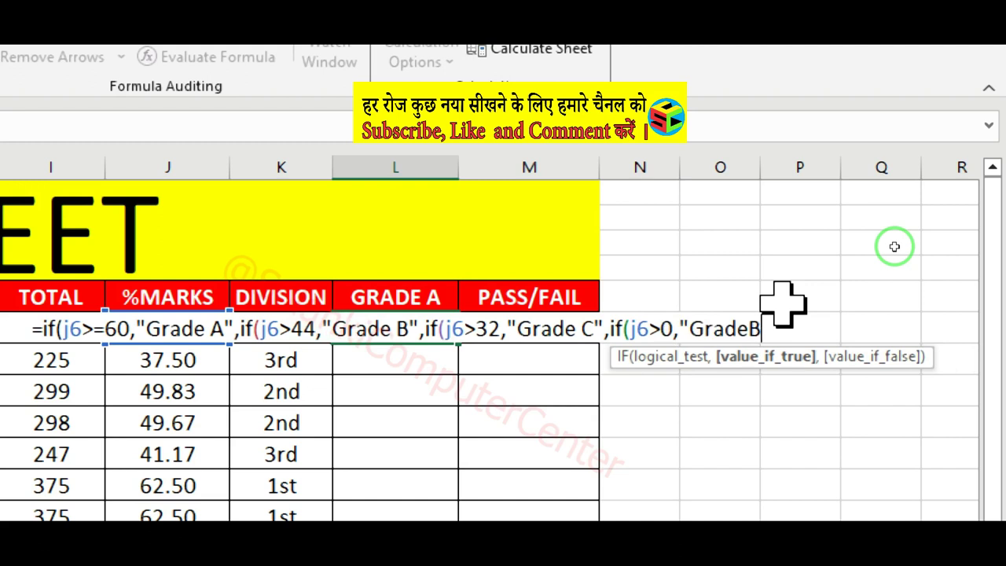
pyautogui.press('BackSpace')
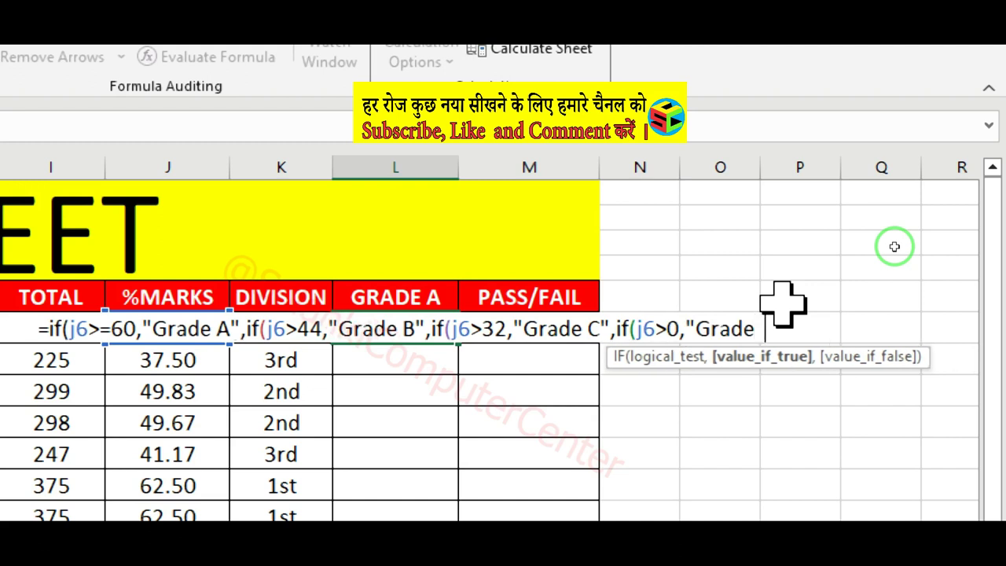
pyautogui.write('D"')
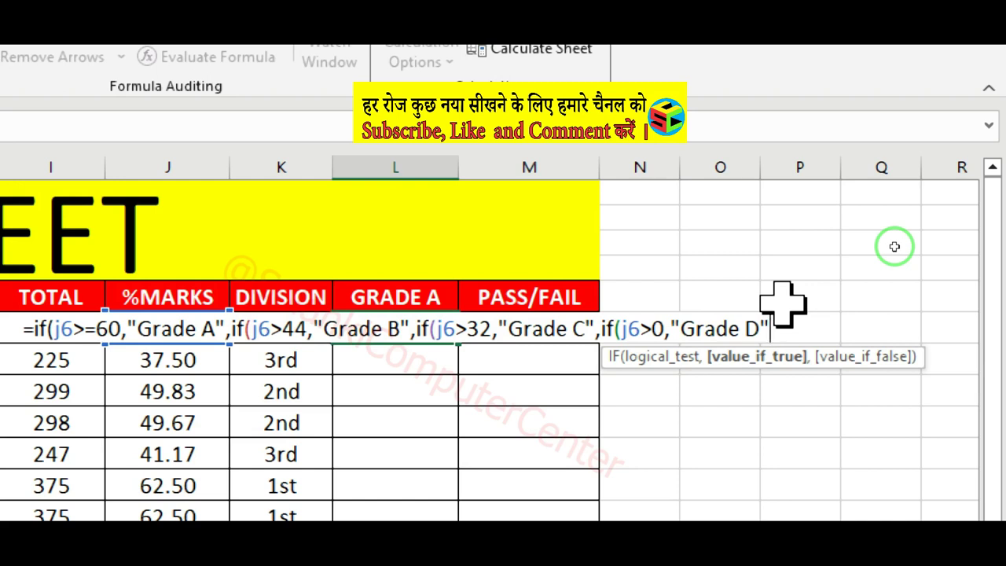
pyautogui.write(')')
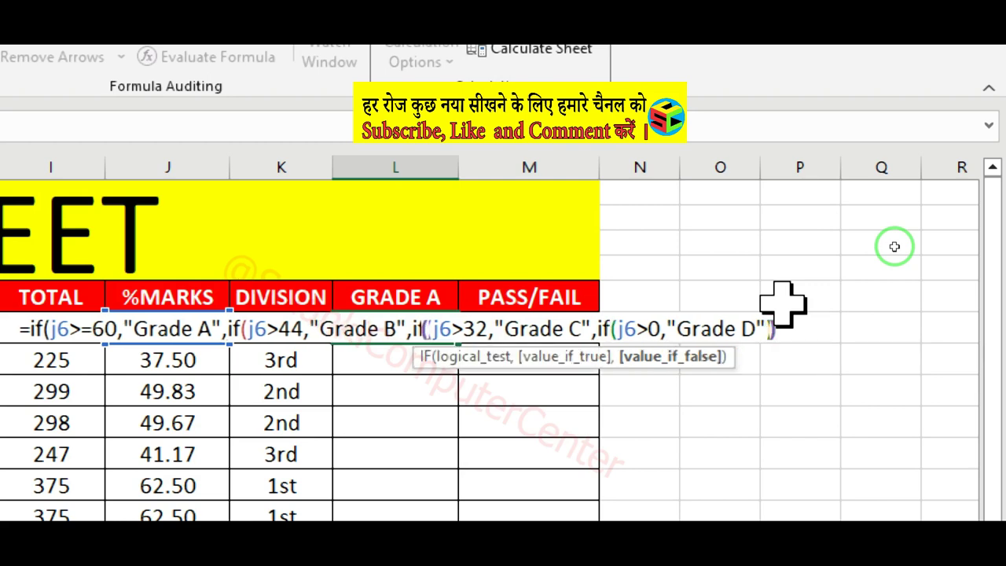
pyautogui.write(')))')
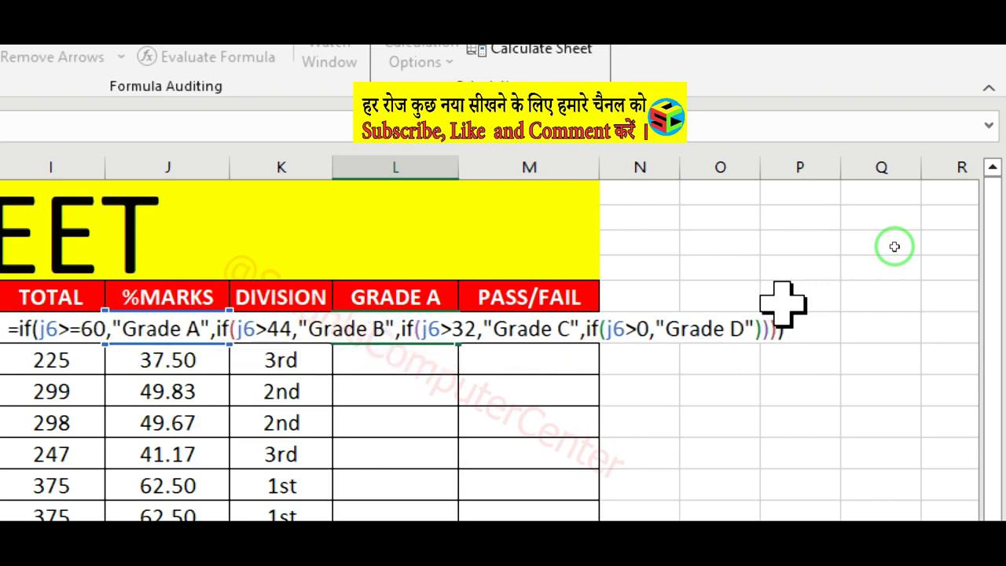
pyautogui.press('Return')
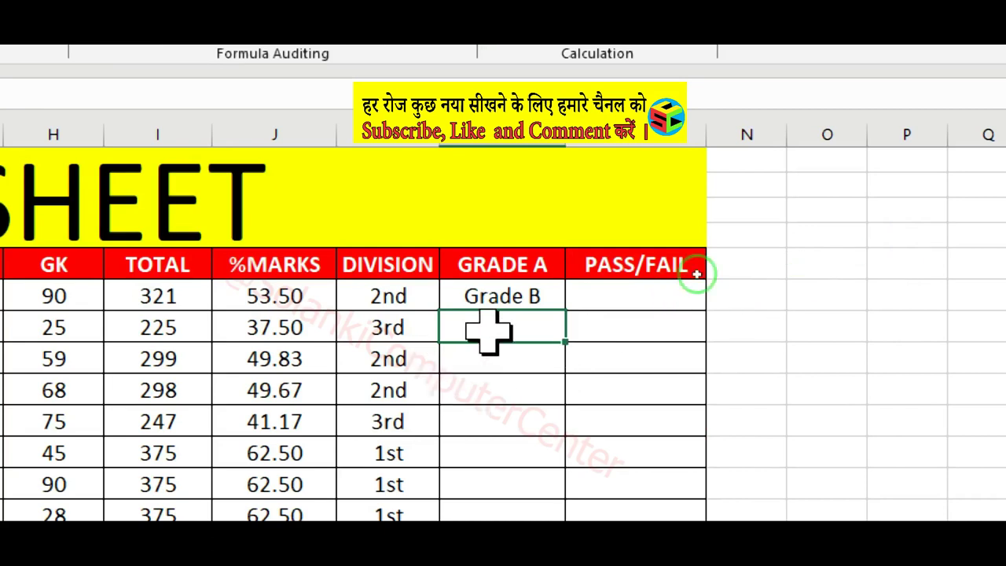
# - Copy L6's grade formula down to L19, giving Grade A, Grade B and Grade C results
pyautogui.click(542, 293)
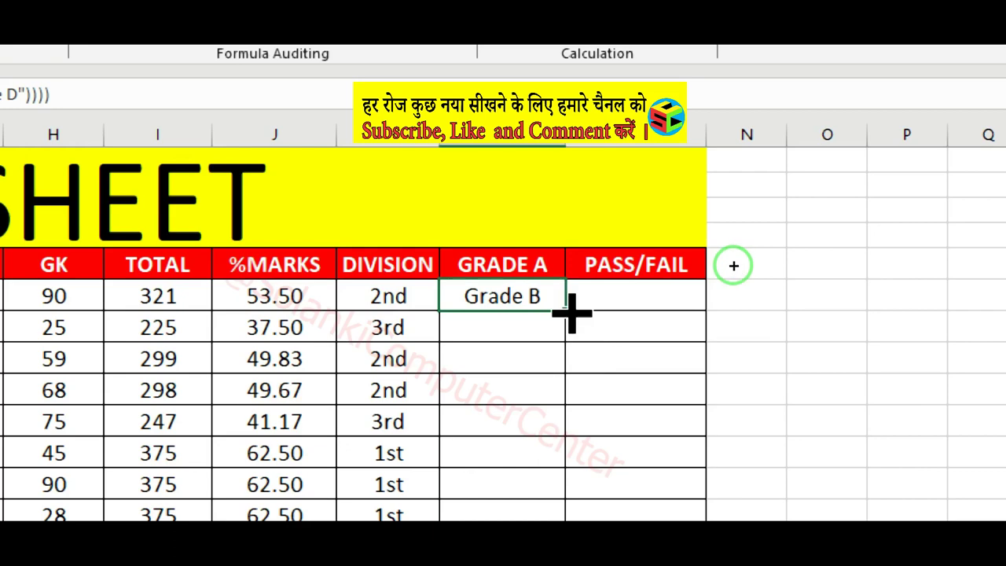
pyautogui.moveTo(566, 311)
pyautogui.mouseDown()
pyautogui.moveTo(728, 414)
pyautogui.moveTo(726, 469)
pyautogui.mouseUp()
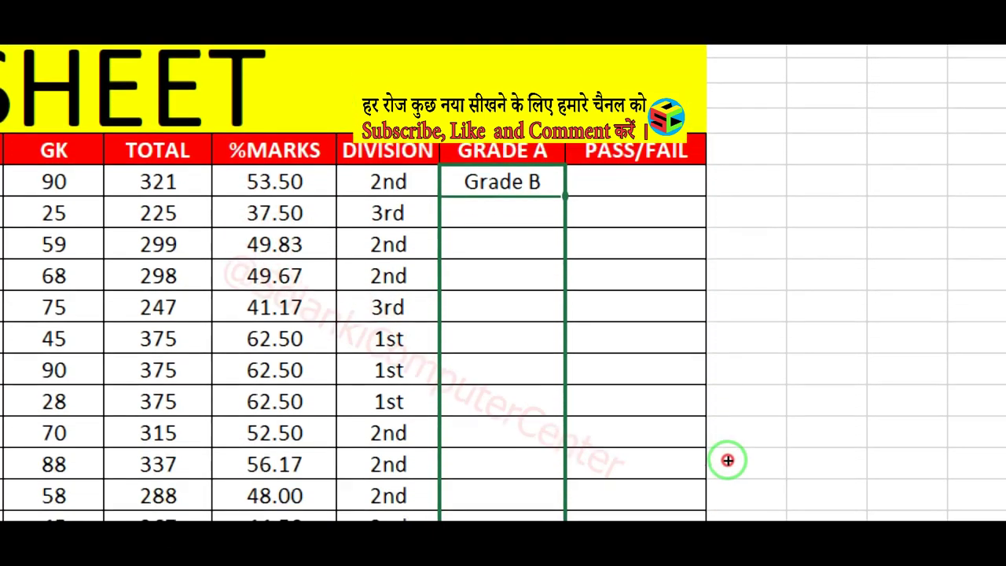
pyautogui.moveTo(726, 468); pyautogui.dragTo(726, 469)
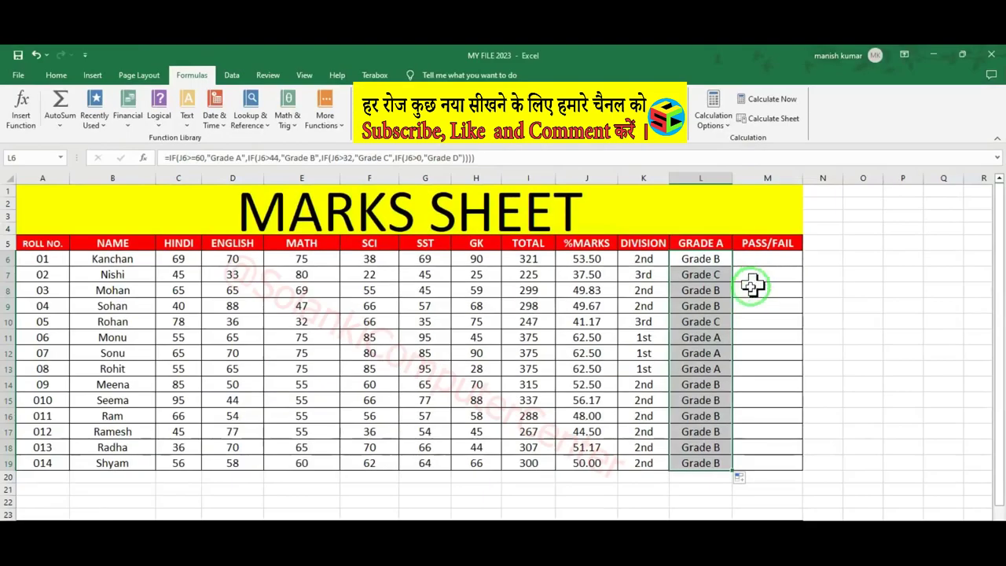
pyautogui.click(695, 274)
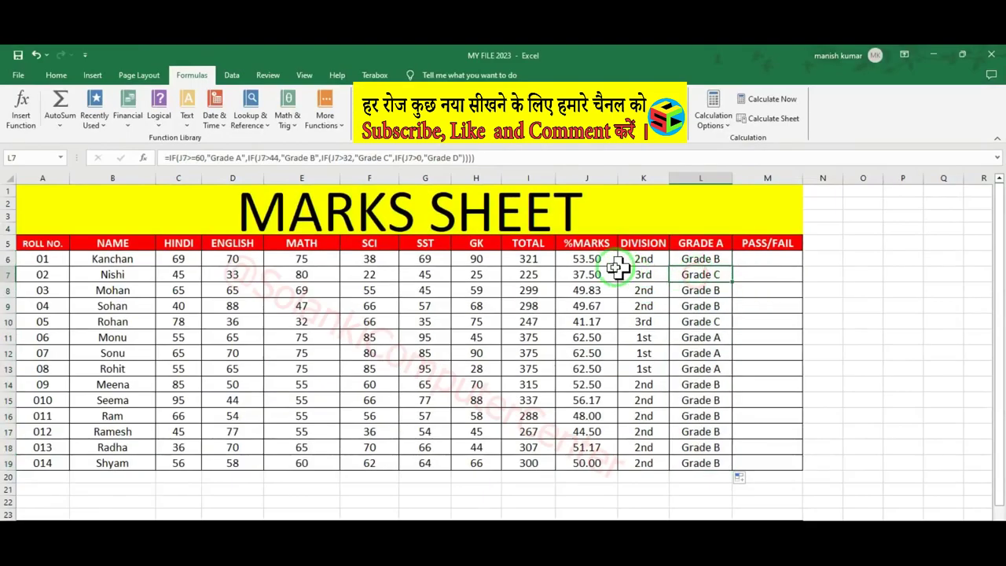
# - Select the TOTAL through GRADE A results, then the first PASS/FAIL cell
pyautogui.click(540, 258)
pyautogui.moveTo(539, 258); pyautogui.dragTo(689, 463)
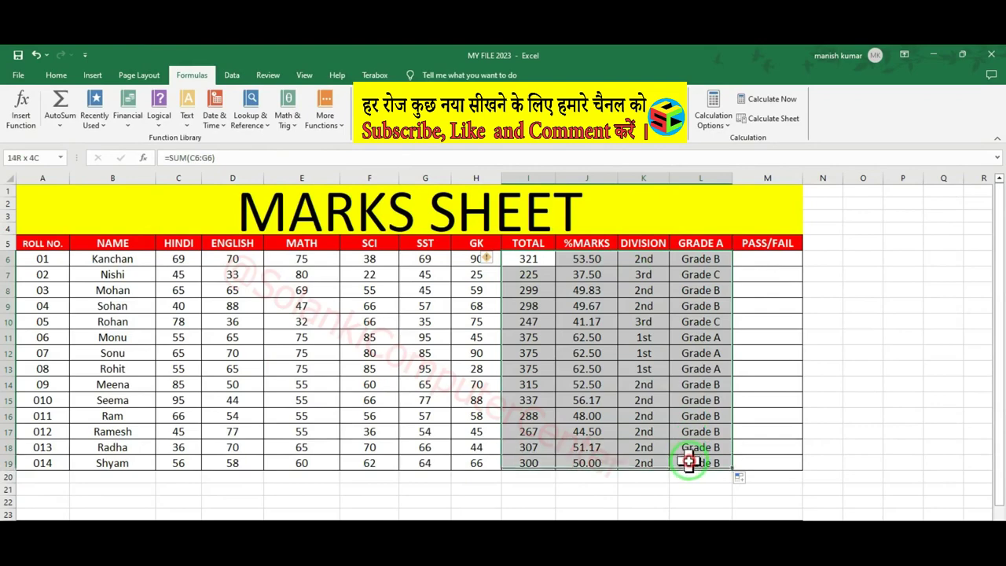
pyautogui.click(753, 262)
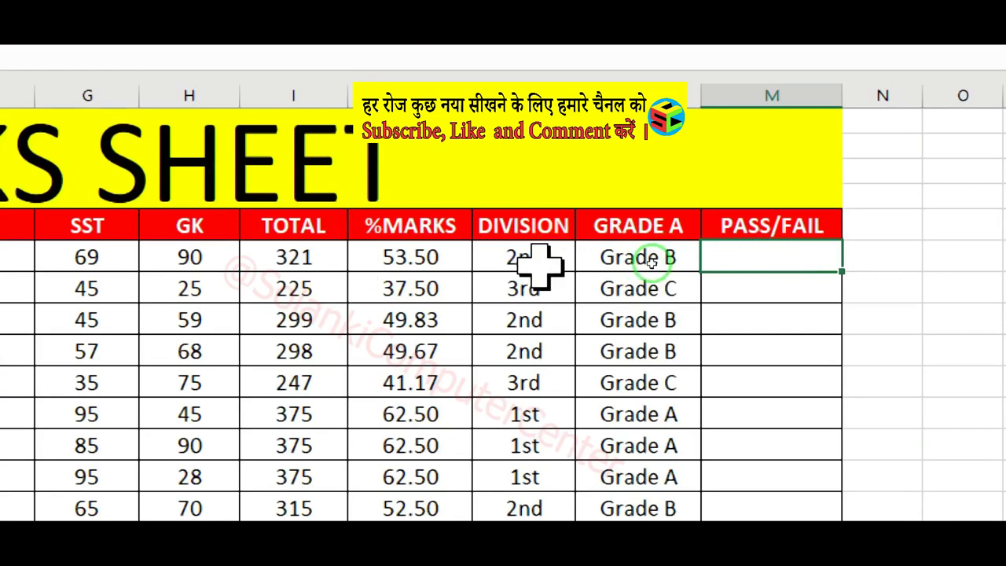
# - Change the third-division cutoff in K6's DIVISION formula from 33 to 32
pyautogui.write('=IF(J6>=60,"1st",IF(J6>44,"2nd",IF(J6>33,"3rd",IF(J6>0,"Fail"))))')
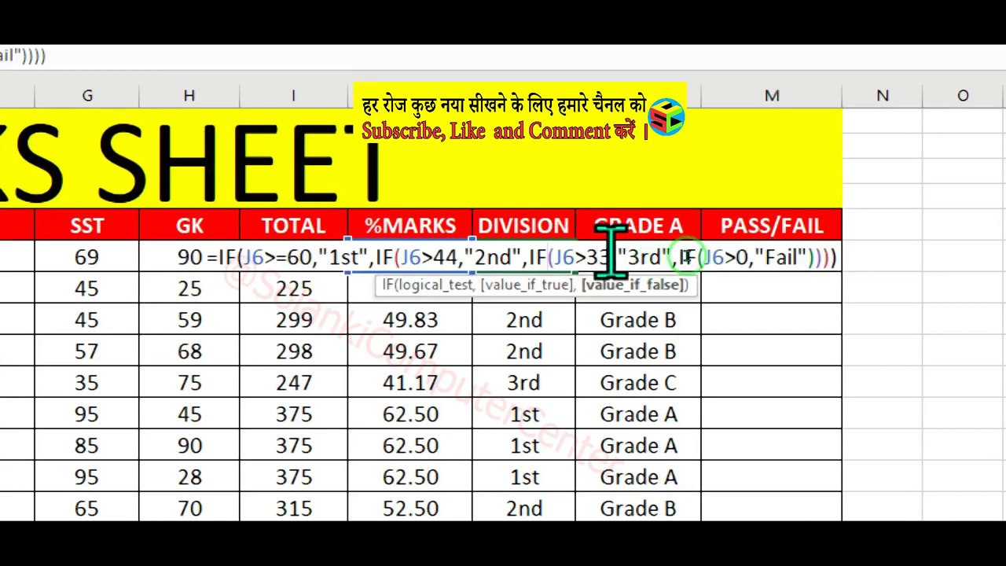
pyautogui.click(612, 257)
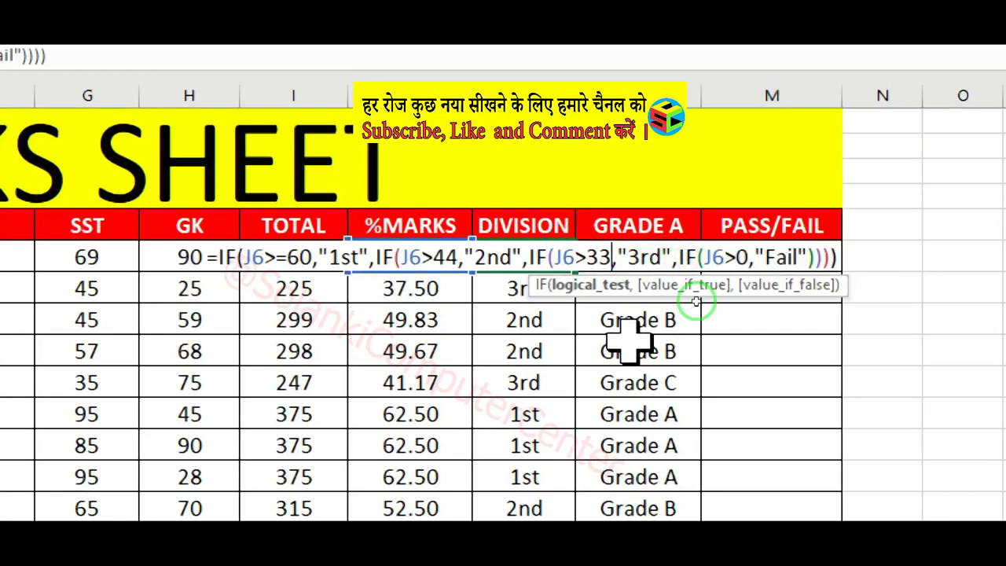
pyautogui.press('BackSpace')
pyautogui.write('2')
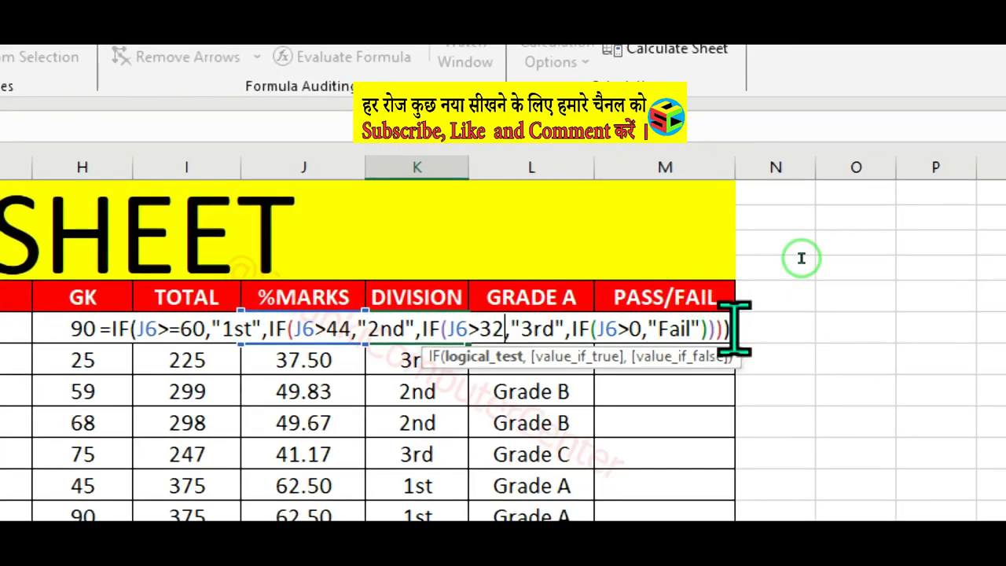
pyautogui.press('Return')
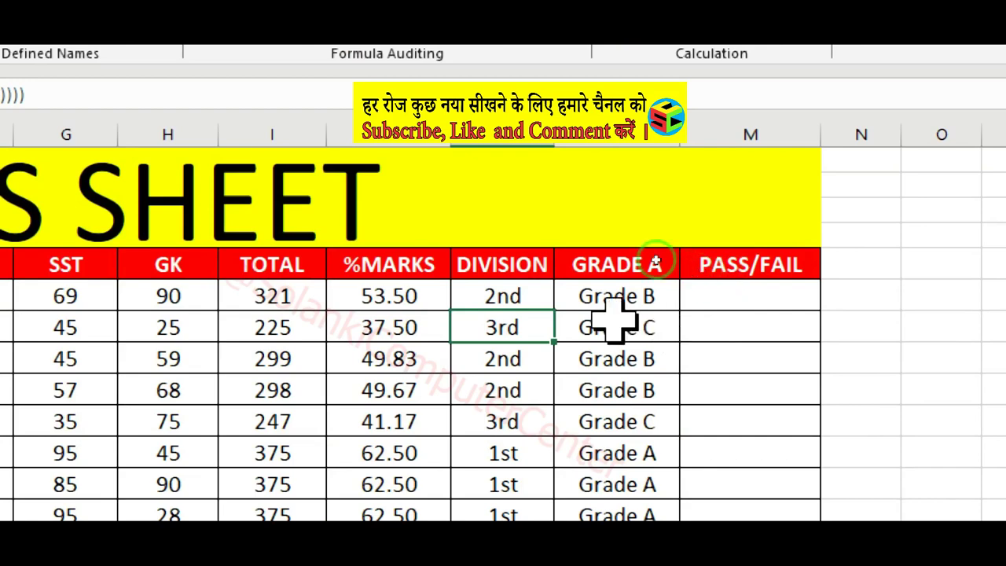
# - Fill the revised DIVISION formula from K6 down to the last student's row
pyautogui.click(524, 289)
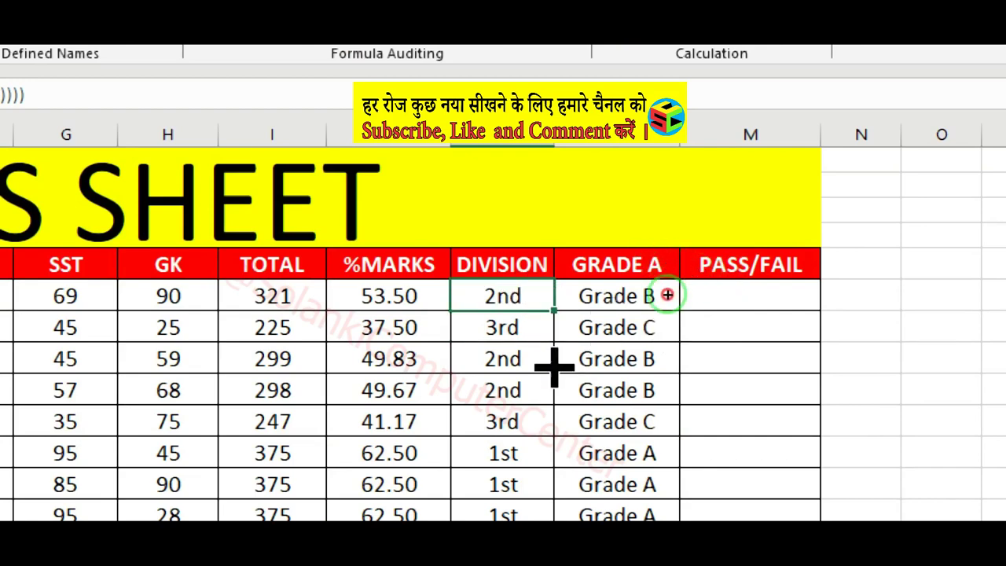
pyautogui.moveTo(668, 294); pyautogui.dragTo(661, 422)
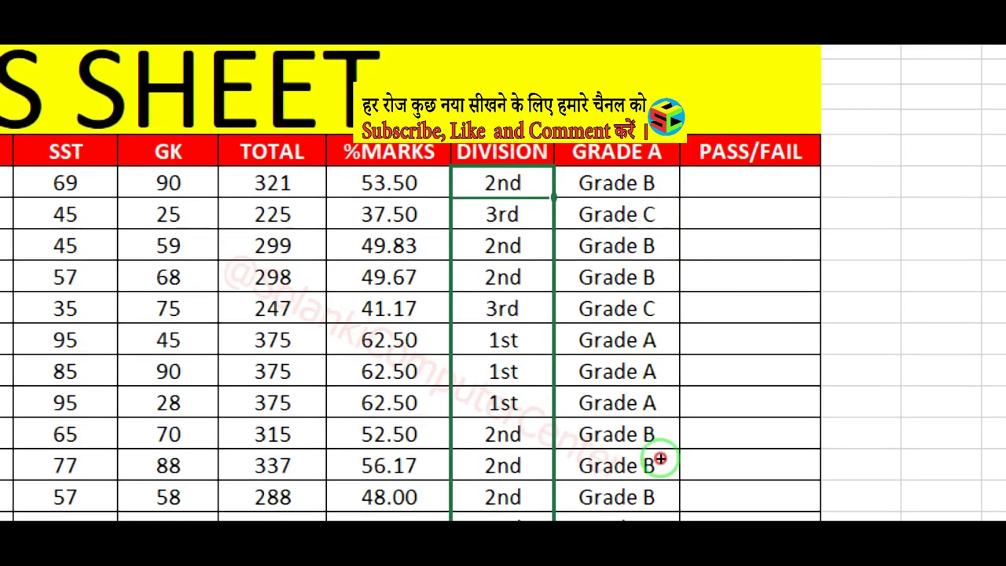
pyautogui.moveTo(661, 422); pyautogui.dragTo(661, 462)
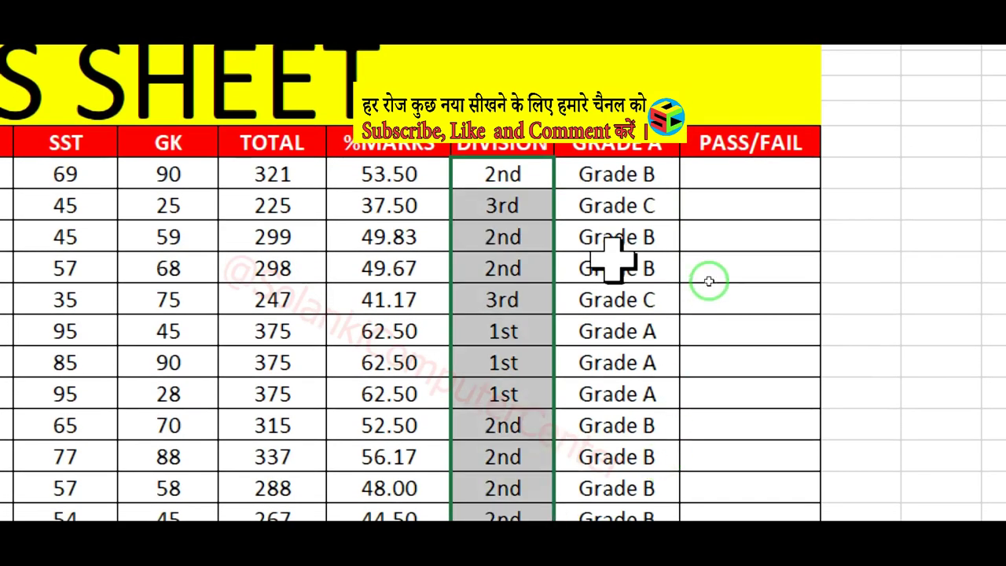
pyautogui.click(648, 177)
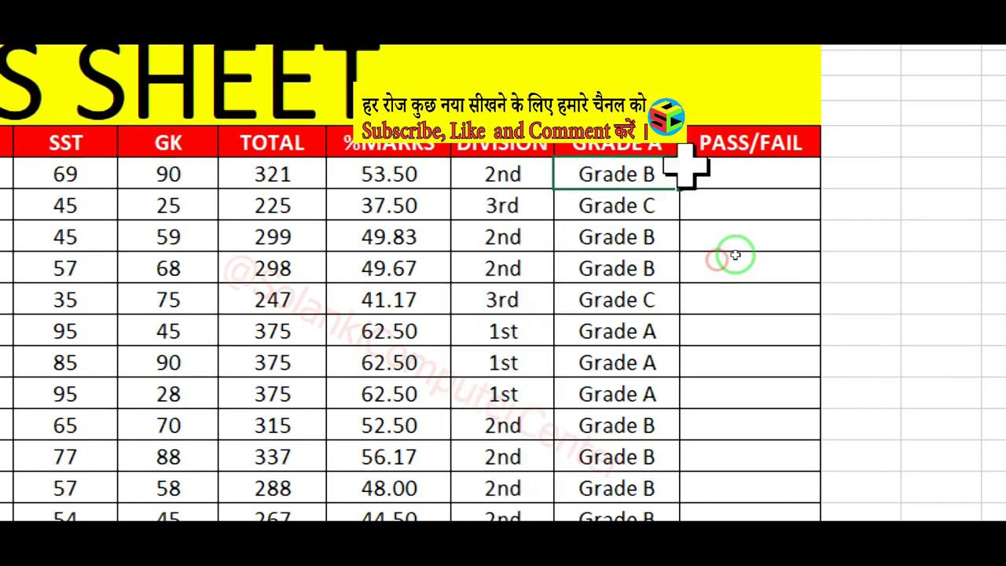
# - In M6, start the PASS/FAIL formula as =if(and( referencing the HINDI mark C6
pyautogui.click(742, 180)
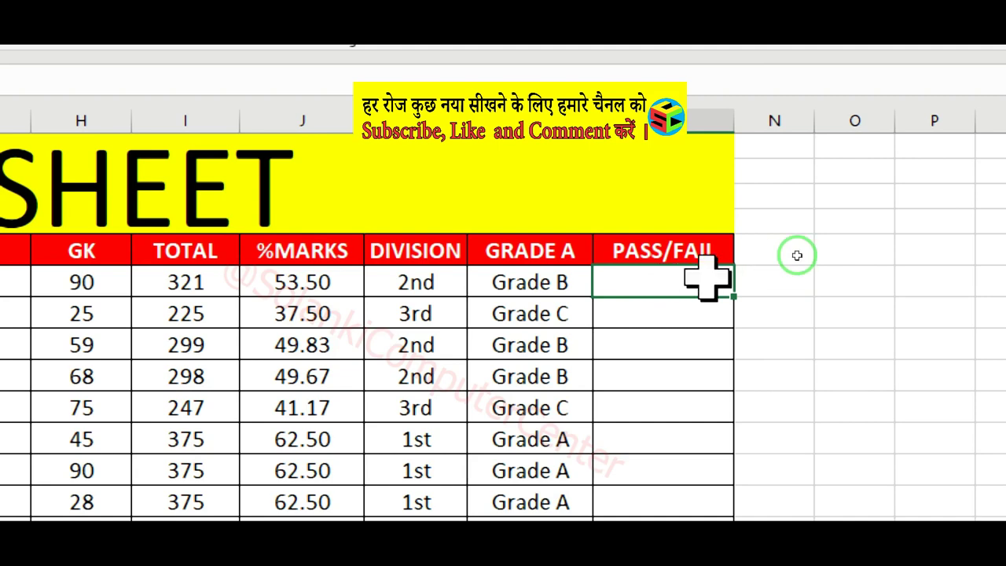
pyautogui.write('=')
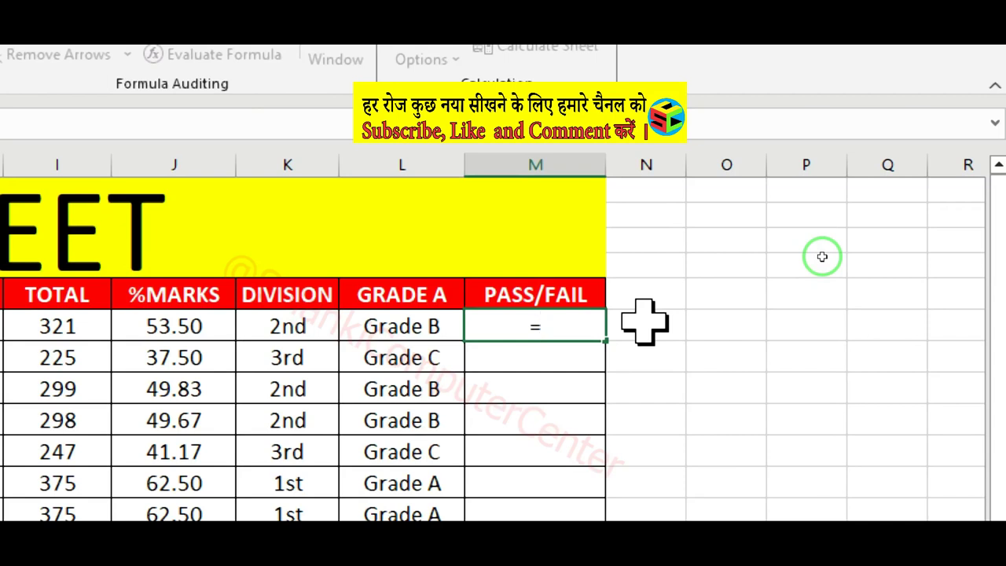
pyautogui.write('if')
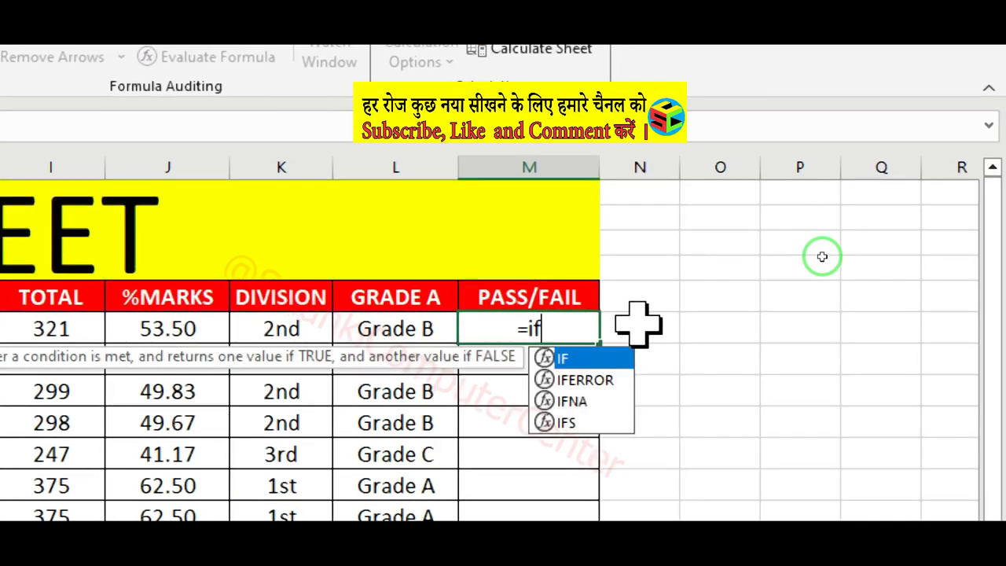
pyautogui.write('(an')
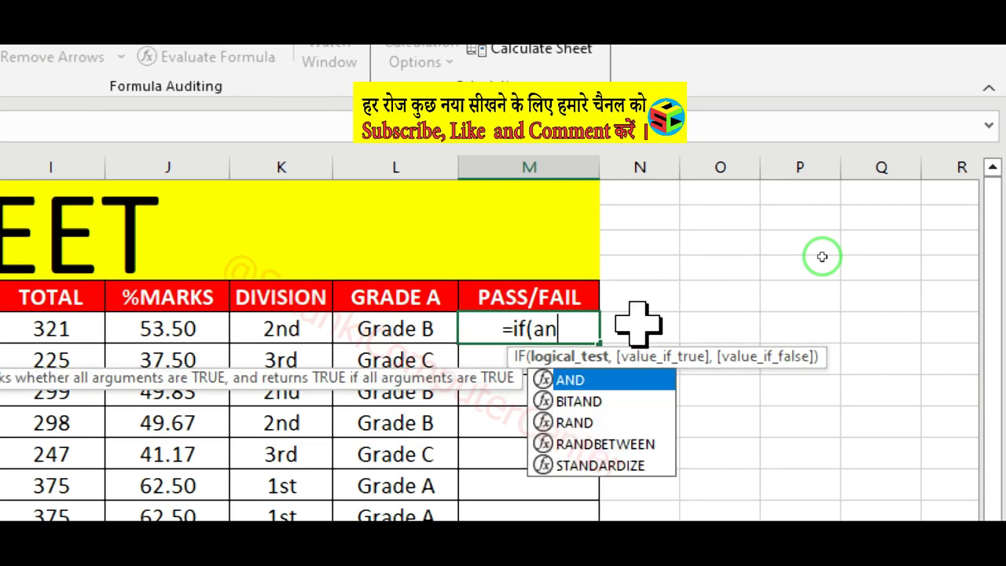
pyautogui.write('d(')
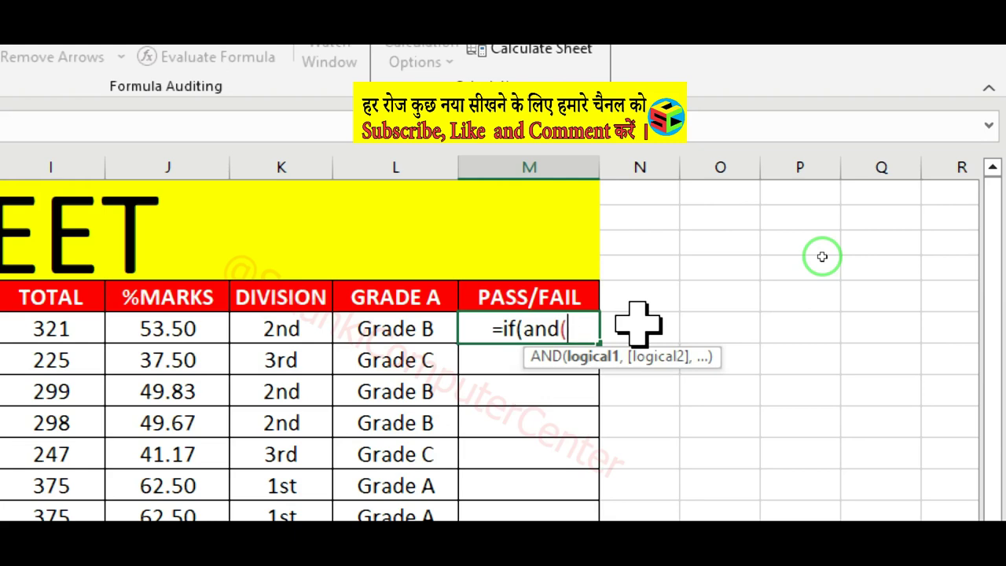
pyautogui.hscroll(-5, 564, 241)
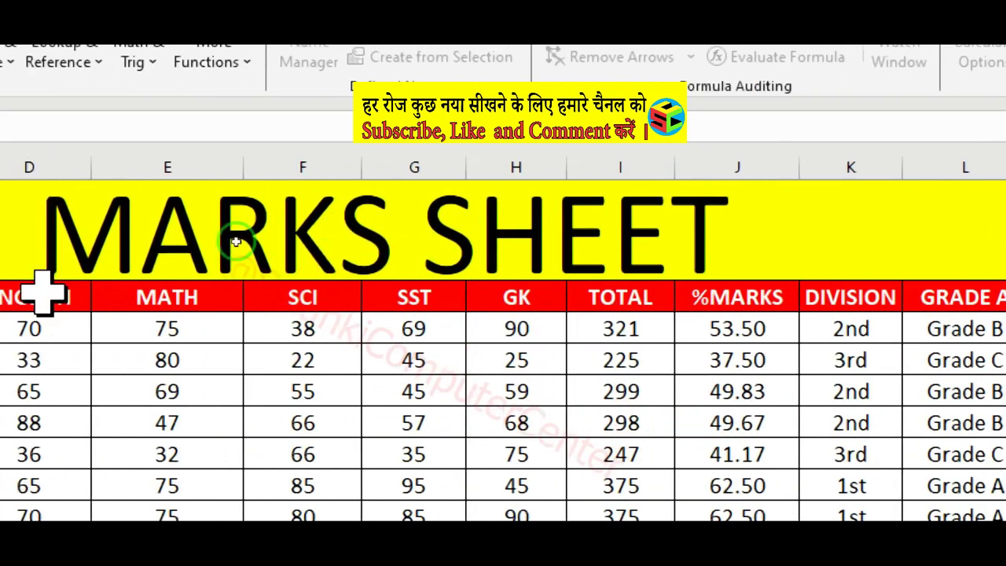
pyautogui.hscroll(-2, 236, 244)
pyautogui.hscroll(-1, 150, 238)
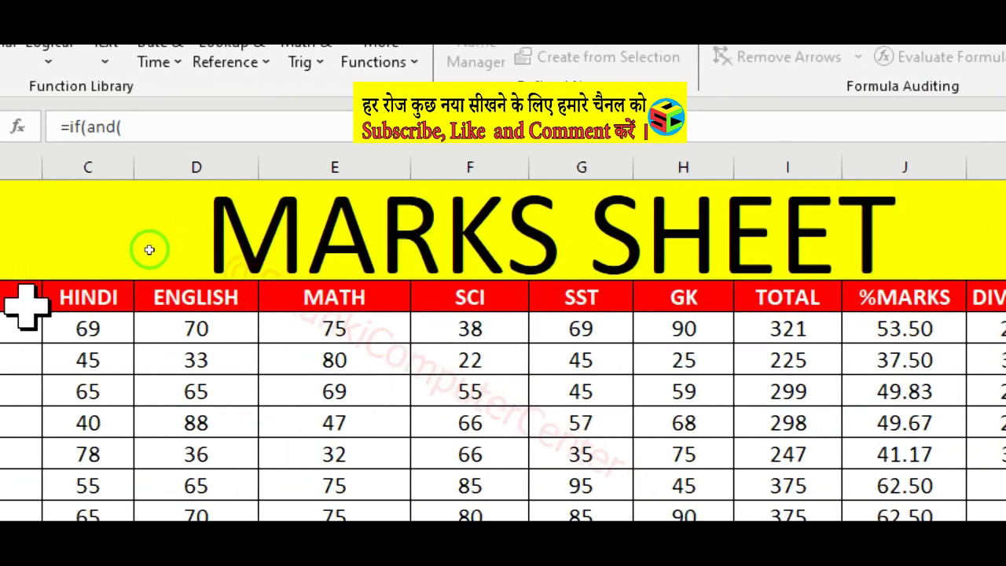
pyautogui.click(61, 324)
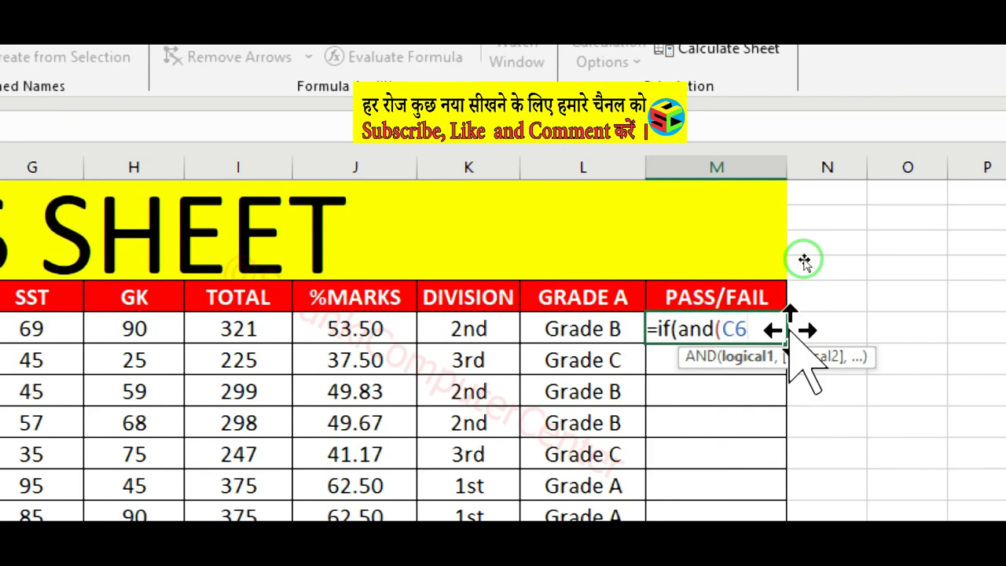
# - Extend M6's AND test with C6>=33, d6>33, e6>33 and the F6 and G6 conditions
pyautogui.write('>')
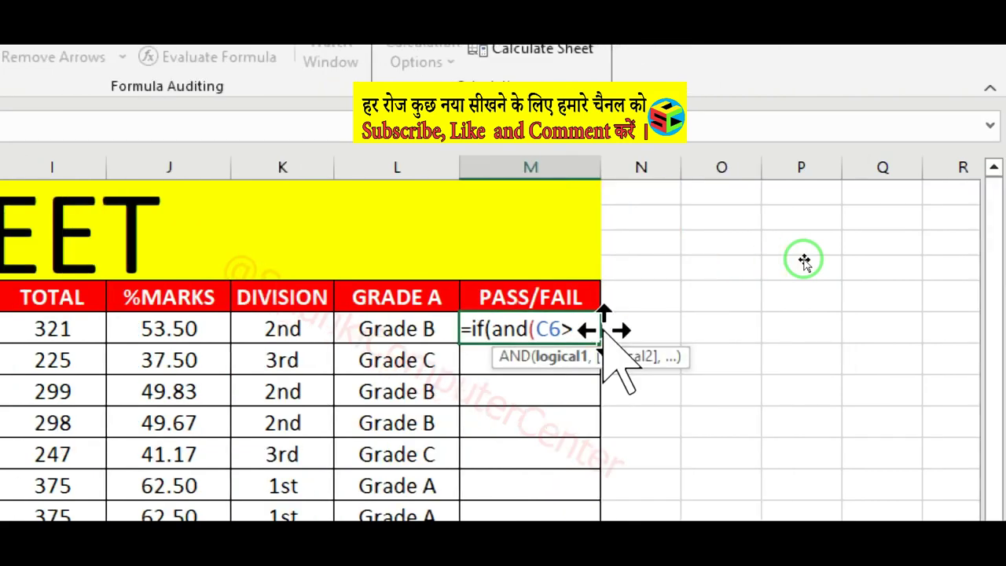
pyautogui.write('=')
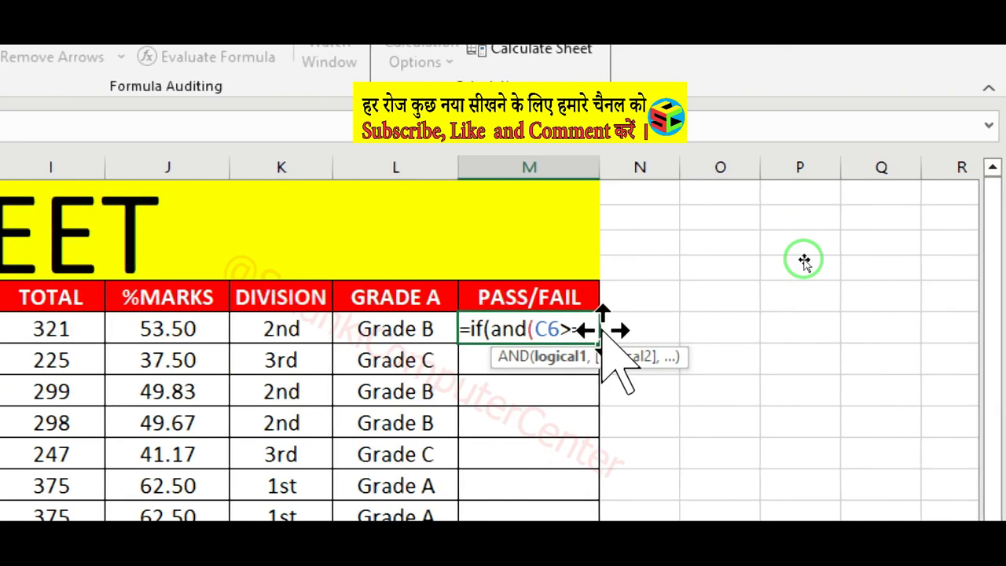
pyautogui.write('33')
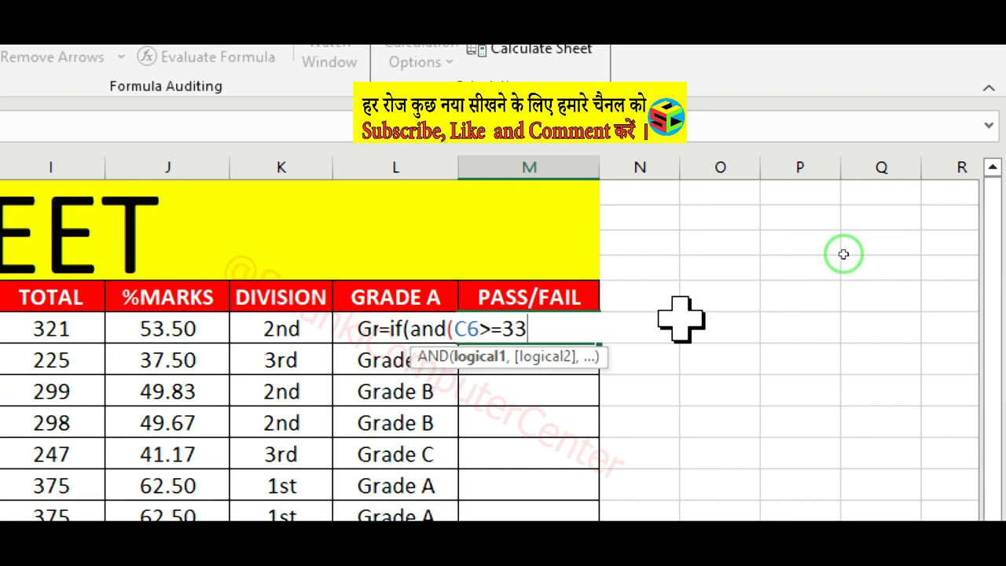
pyautogui.write(',')
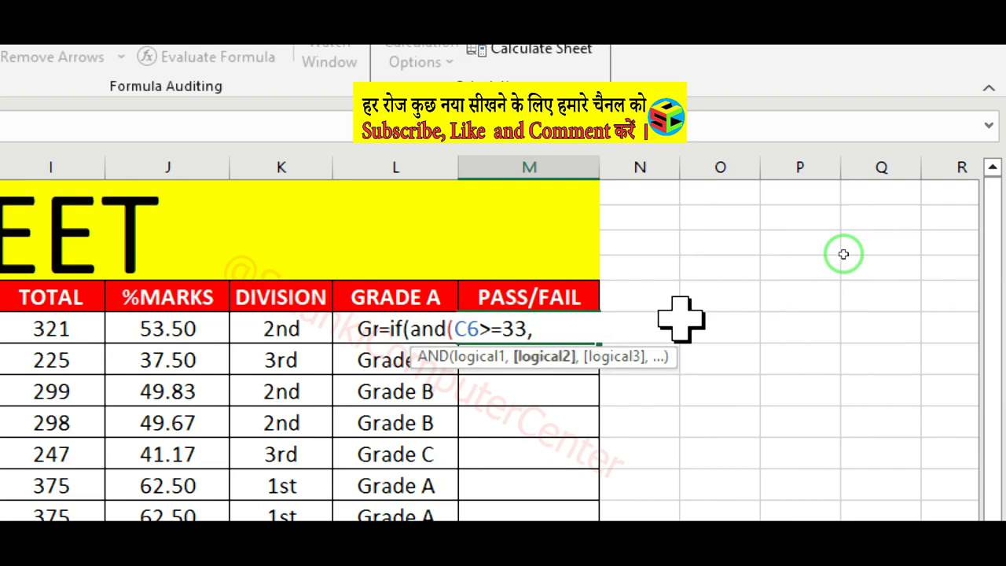
pyautogui.write('d')
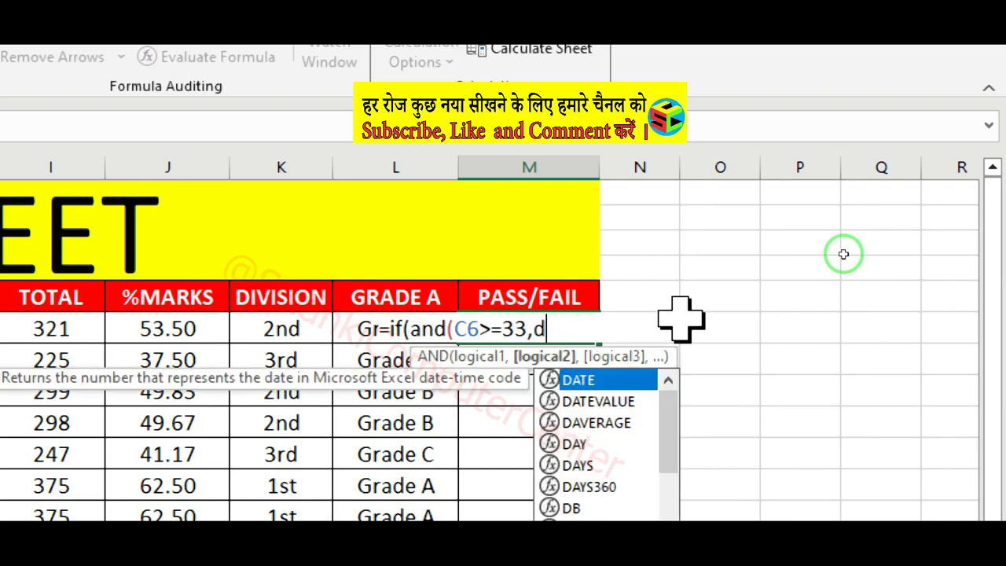
pyautogui.write('6')
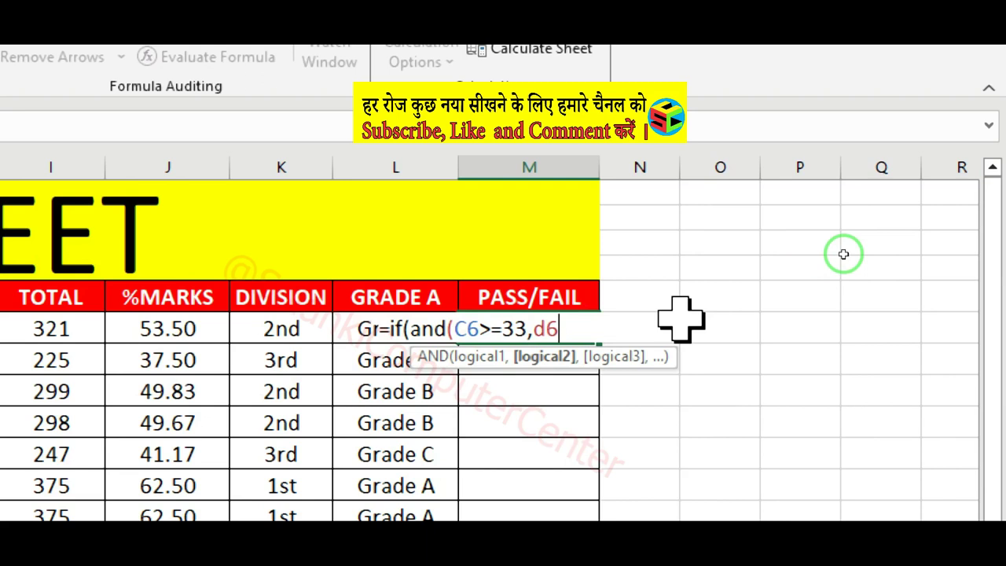
pyautogui.write('>')
pyautogui.write('33')
pyautogui.write(',')
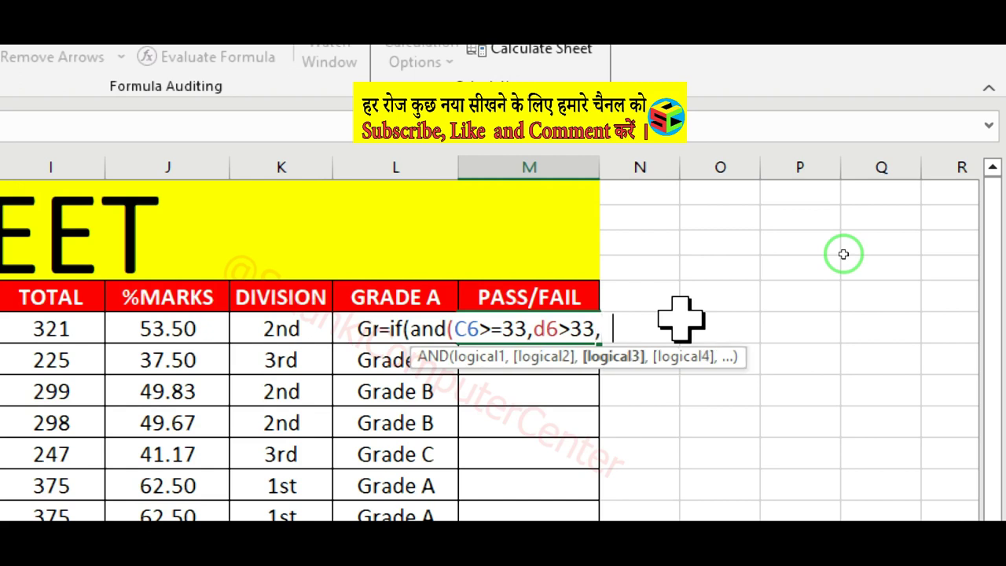
pyautogui.write('e')
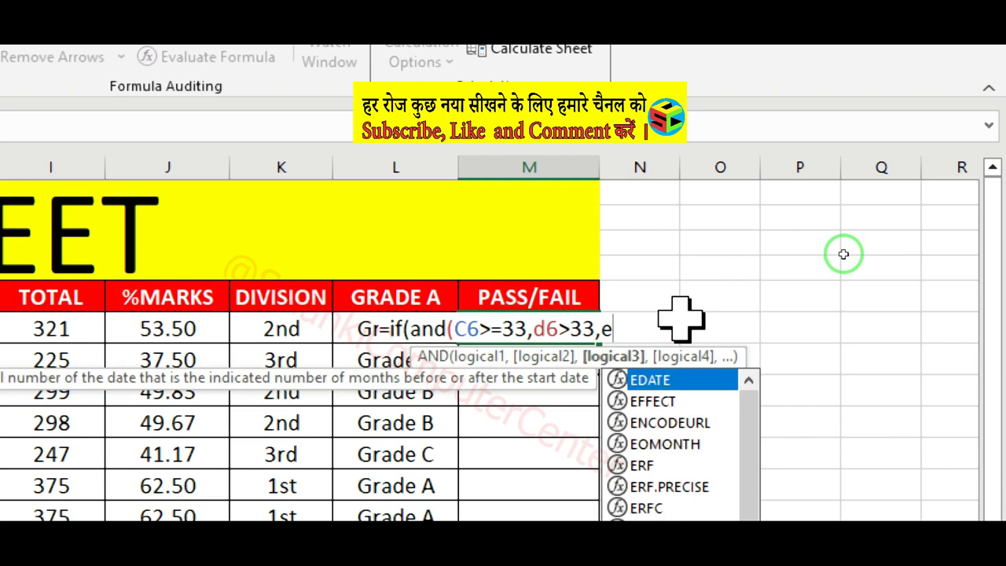
pyautogui.write('6')
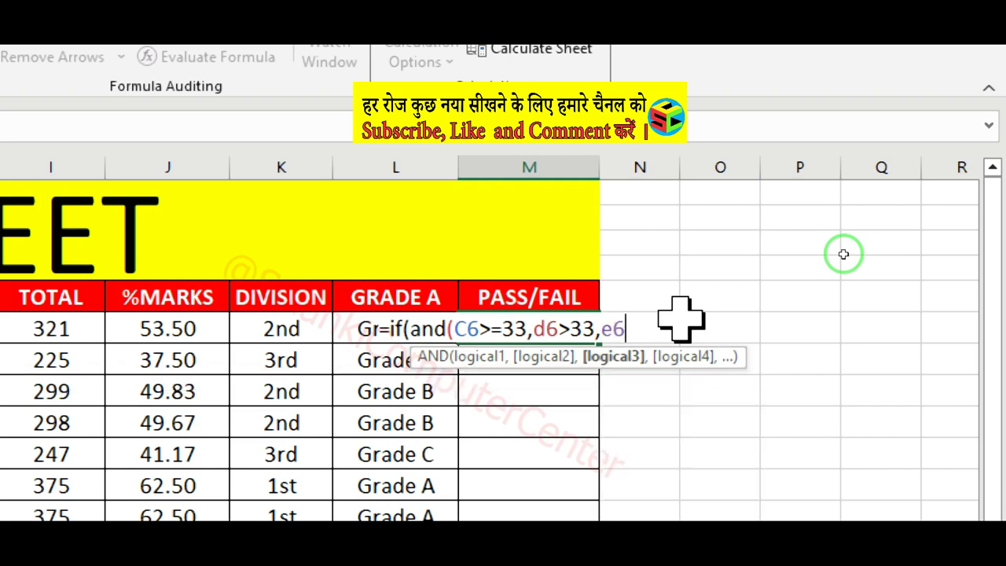
pyautogui.write('>33')
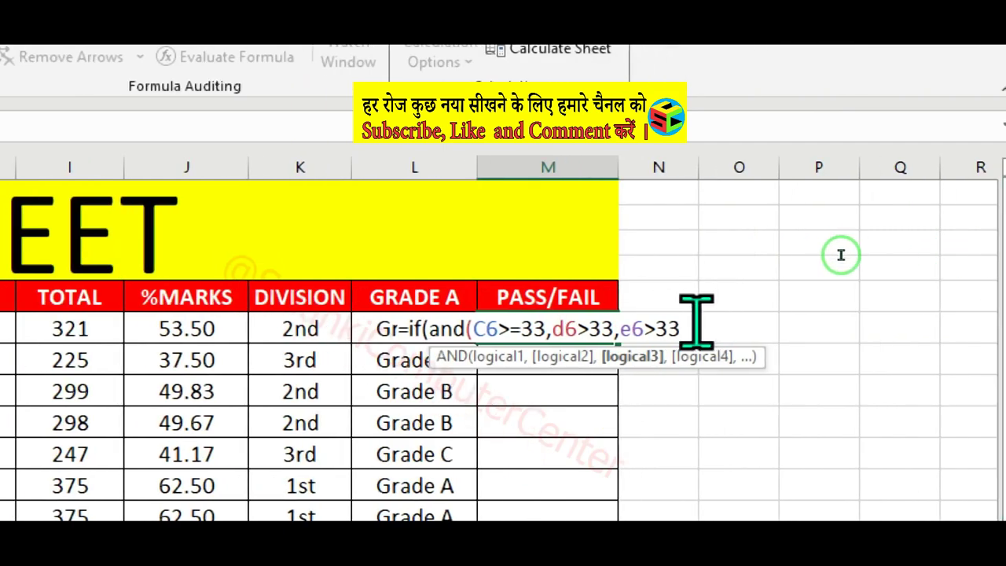
pyautogui.write(',')
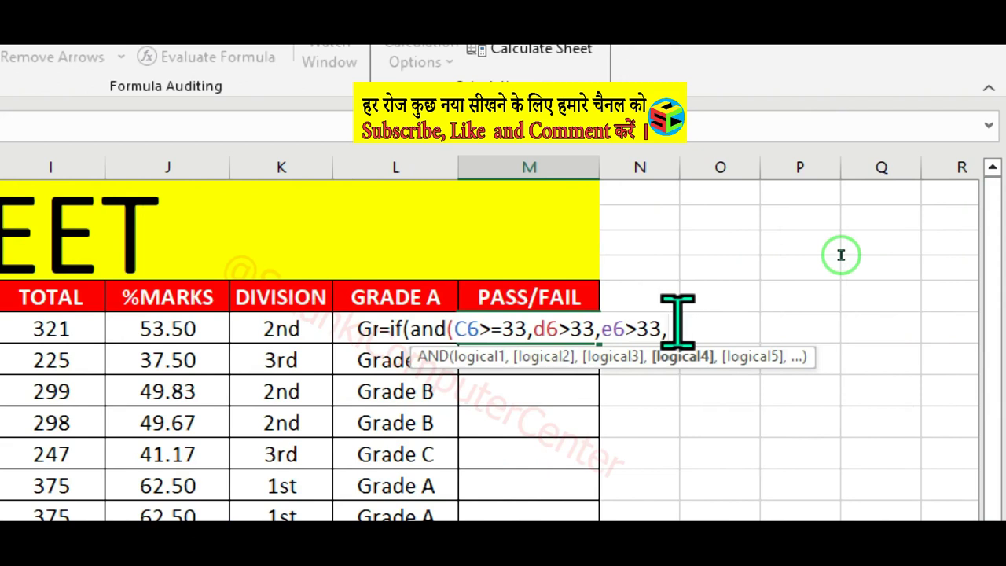
pyautogui.write('F')
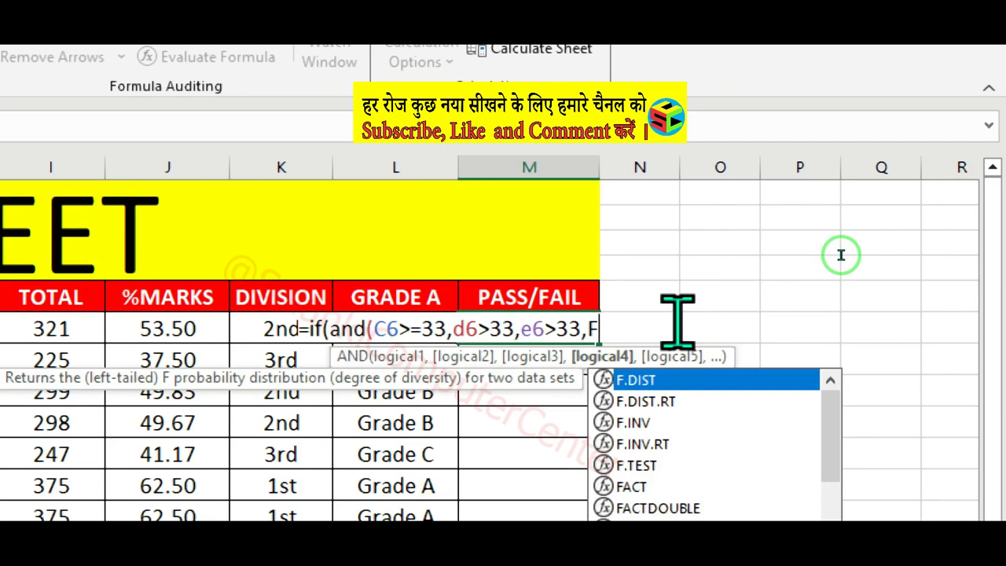
pyautogui.write('6')
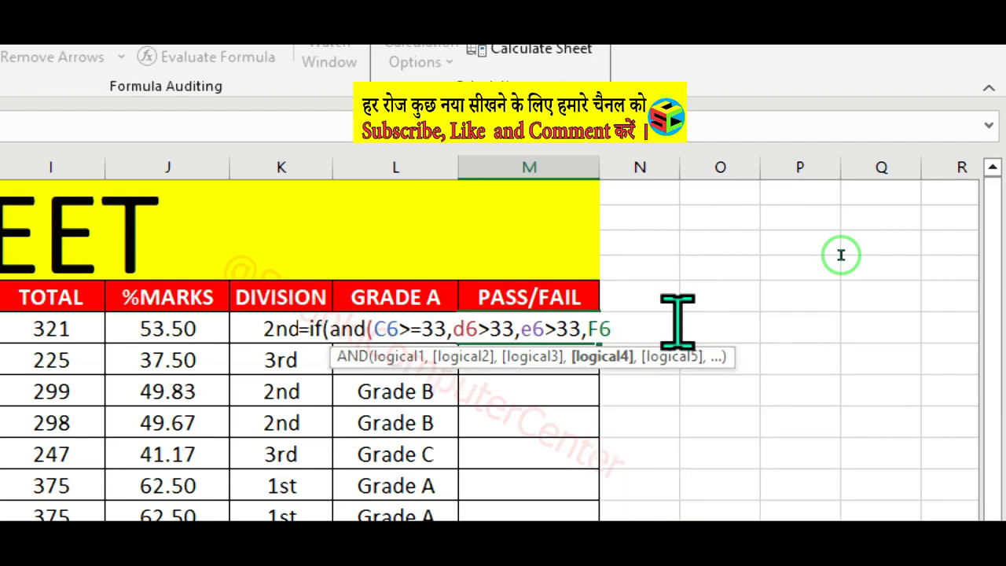
pyautogui.write('>3')
pyautogui.write('3')
pyautogui.write(',G')
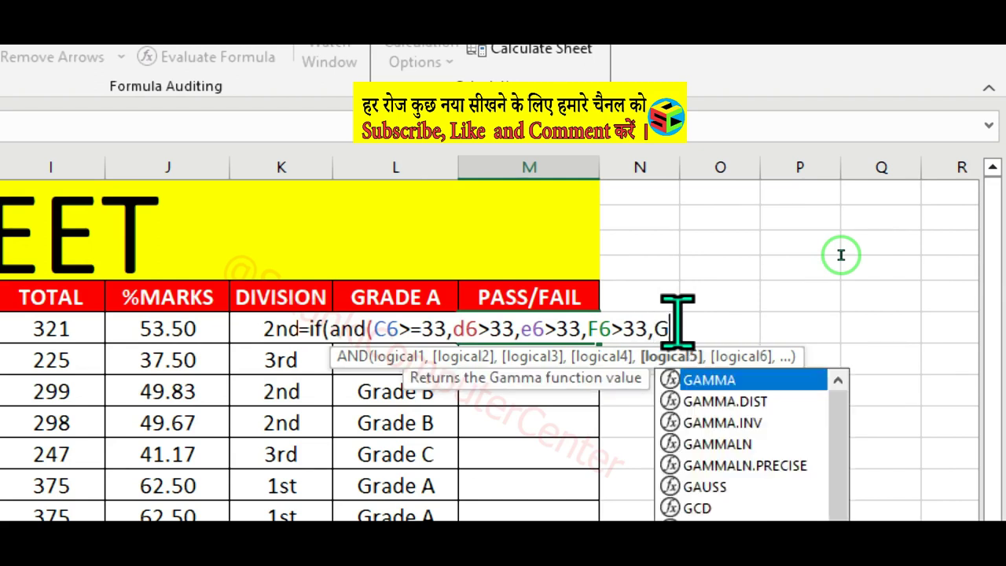
pyautogui.write('6>')
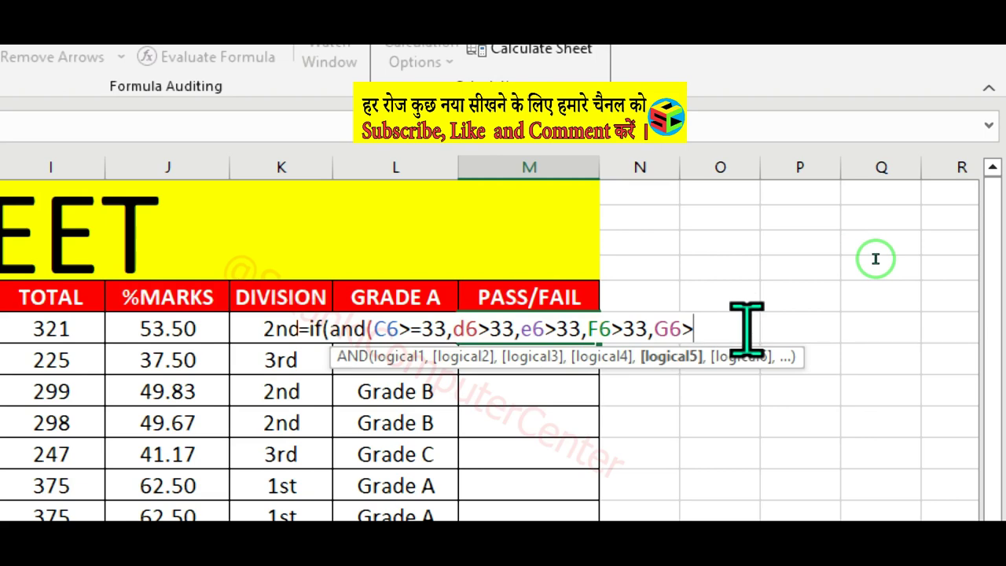
pyautogui.write(' 33')
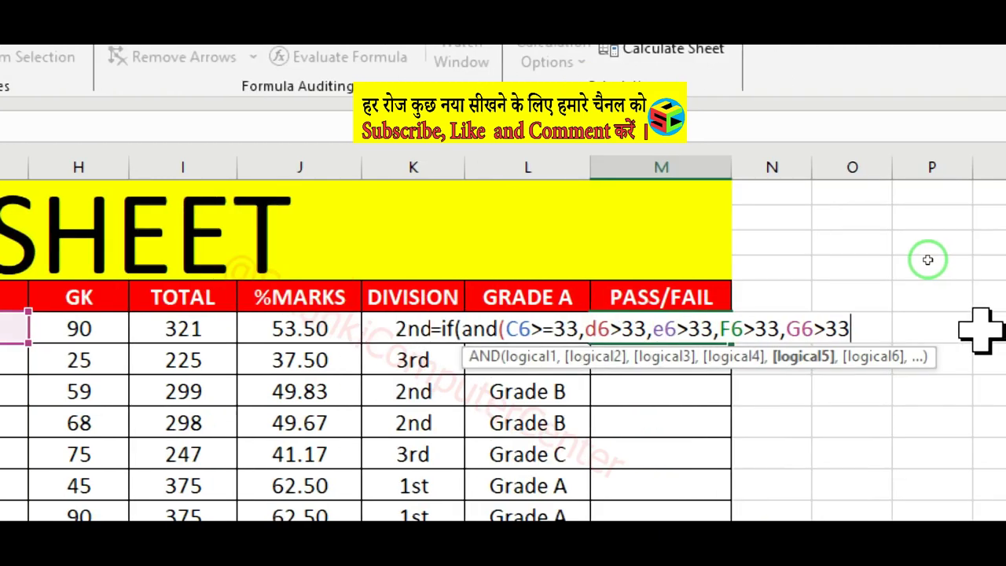
# - Finish the formula with H6>33, the "Pass"/"Fail" results and closing parentheses
pyautogui.write(',')
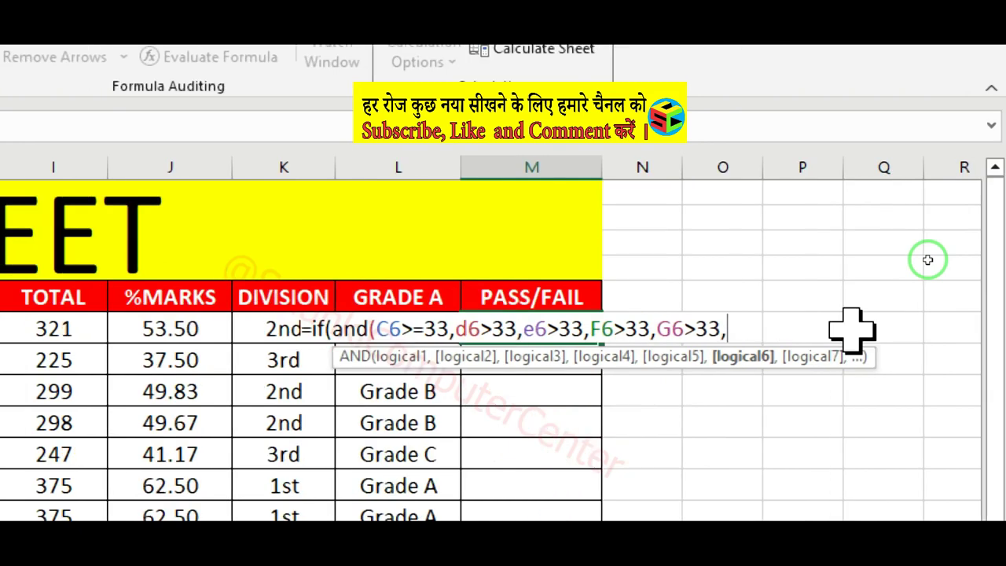
pyautogui.write('H6')
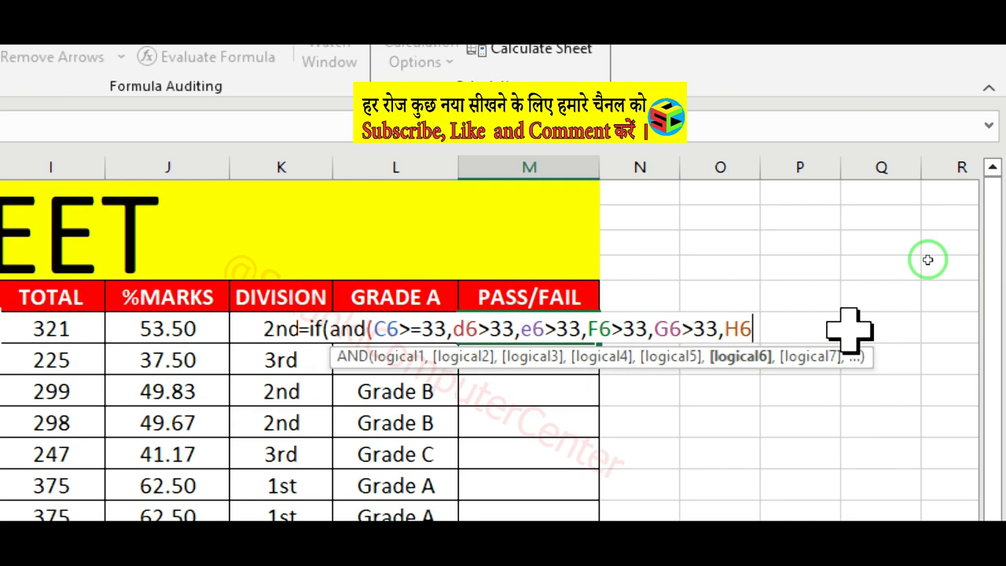
pyautogui.write('>3')
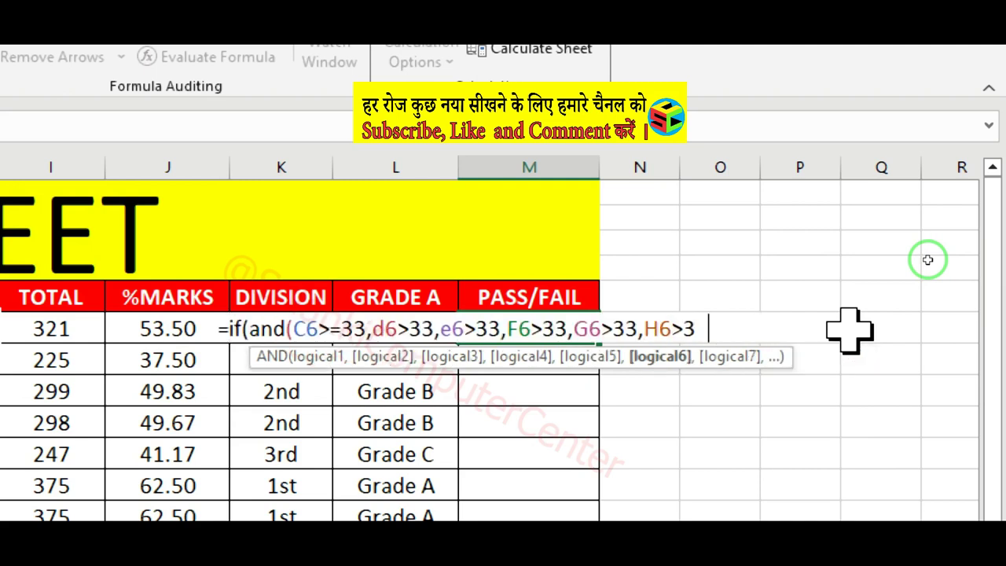
pyautogui.write('3')
pyautogui.write(')')
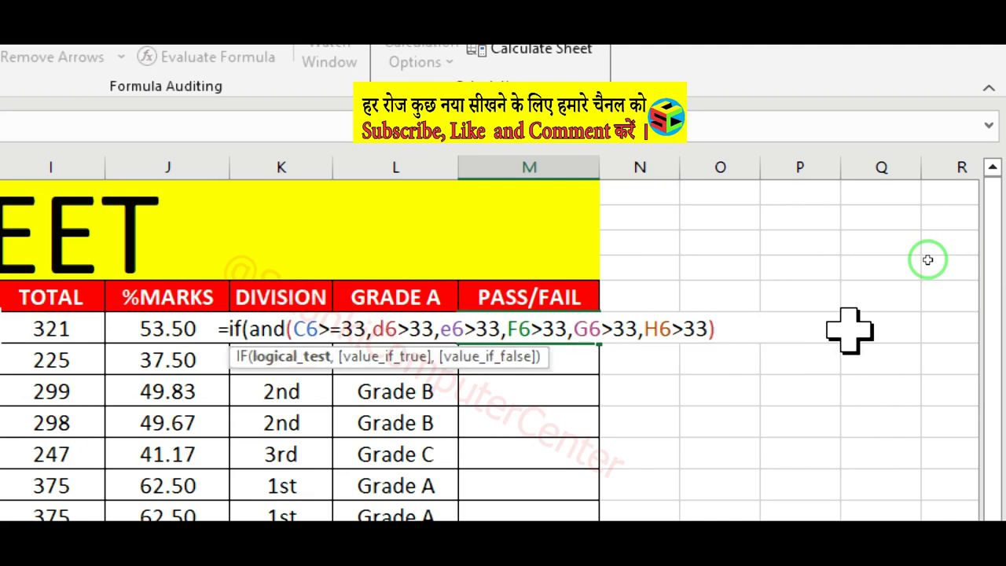
pyautogui.write(',"')
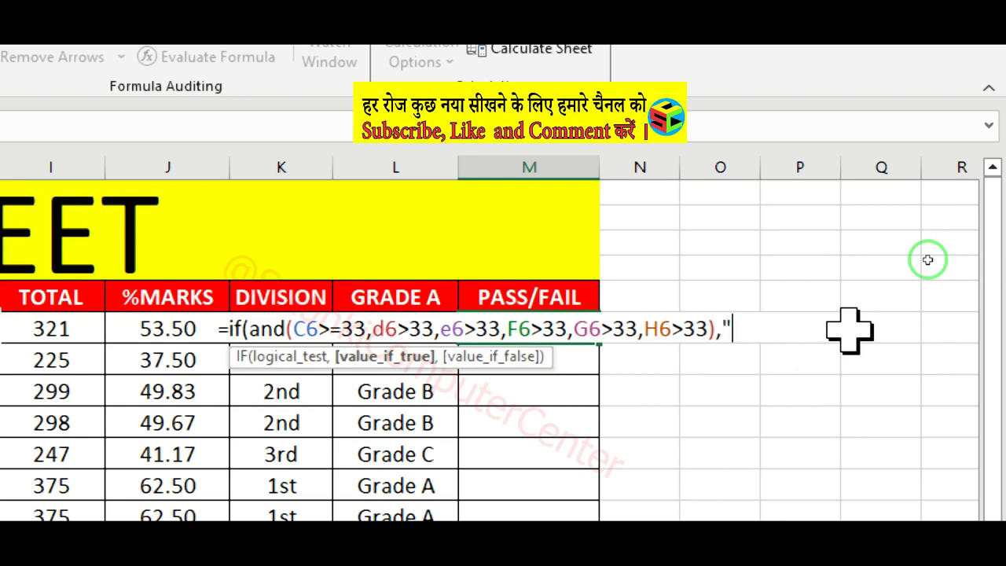
pyautogui.write('Pass')
pyautogui.write('"')
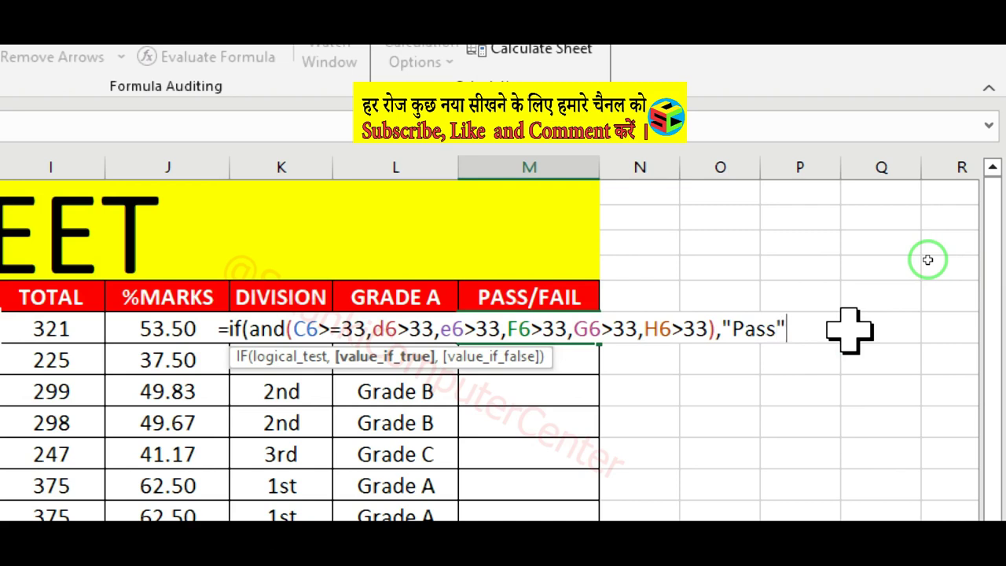
pyautogui.write(',')
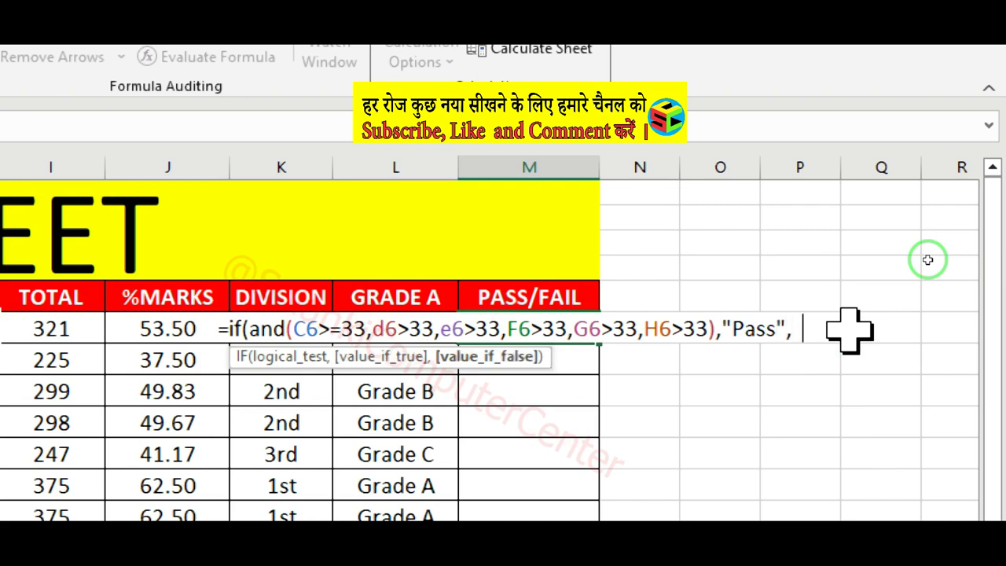
pyautogui.write(' Fa')
pyautogui.write('il"')
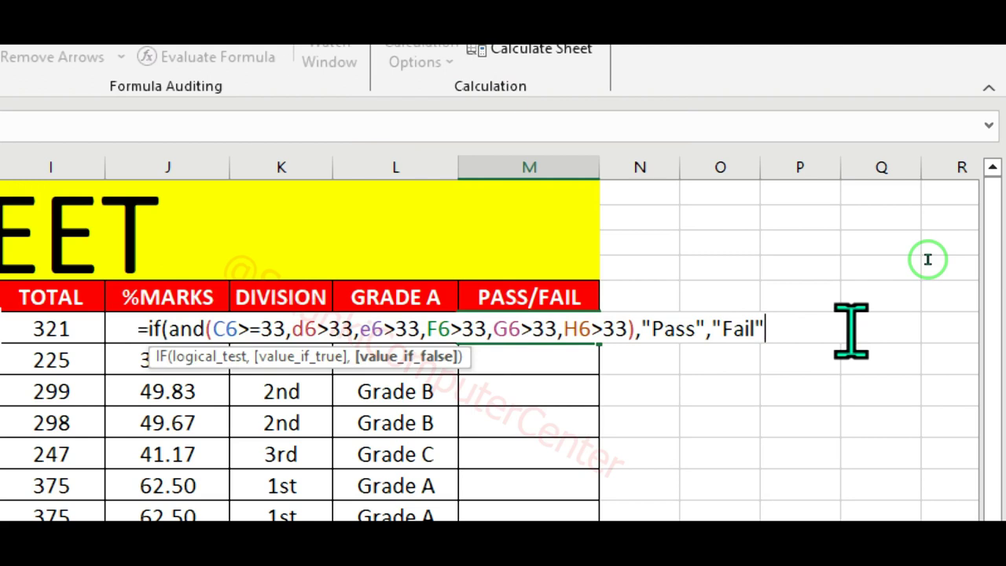
pyautogui.write(')')
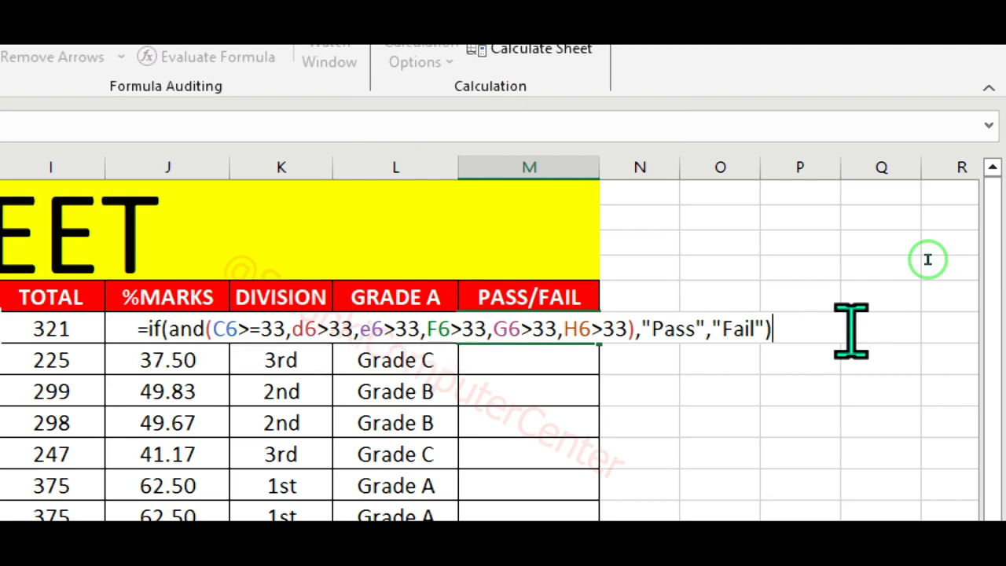
pyautogui.write(')))')
# - Remove the extra parenthesis, commit M6's formula and fill PASS/FAIL down for all 14 students
pyautogui.press('BackSpace')
pyautogui.press('BackSpace')
pyautogui.press('BackSpace')
pyautogui.press('Return')
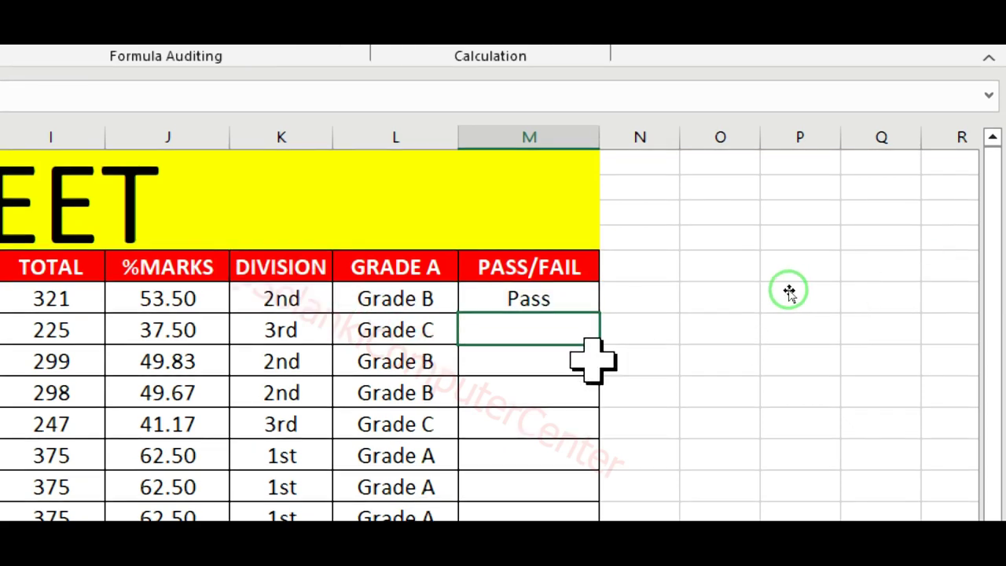
pyautogui.click(564, 297)
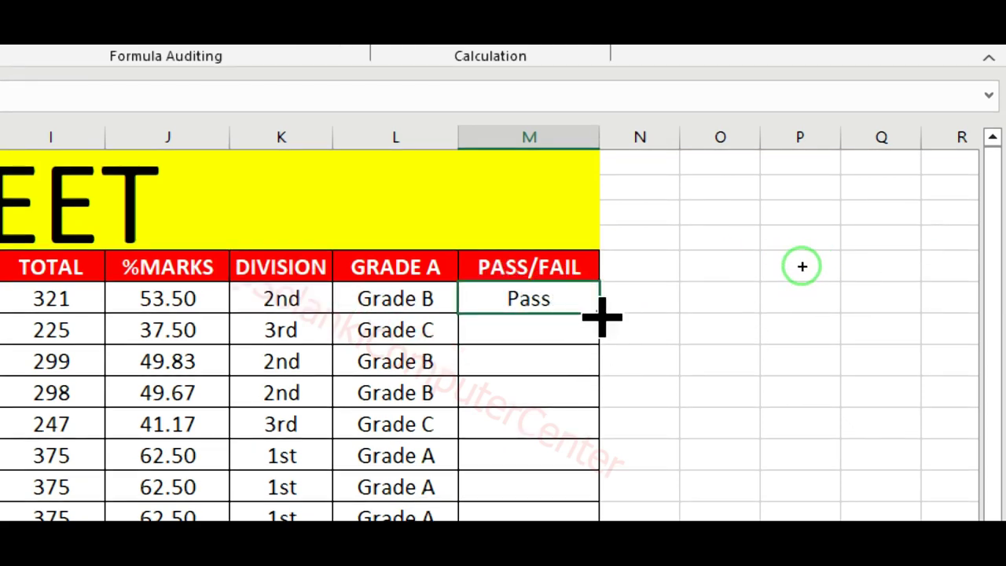
pyautogui.moveTo(601, 317); pyautogui.dragTo(598, 389)
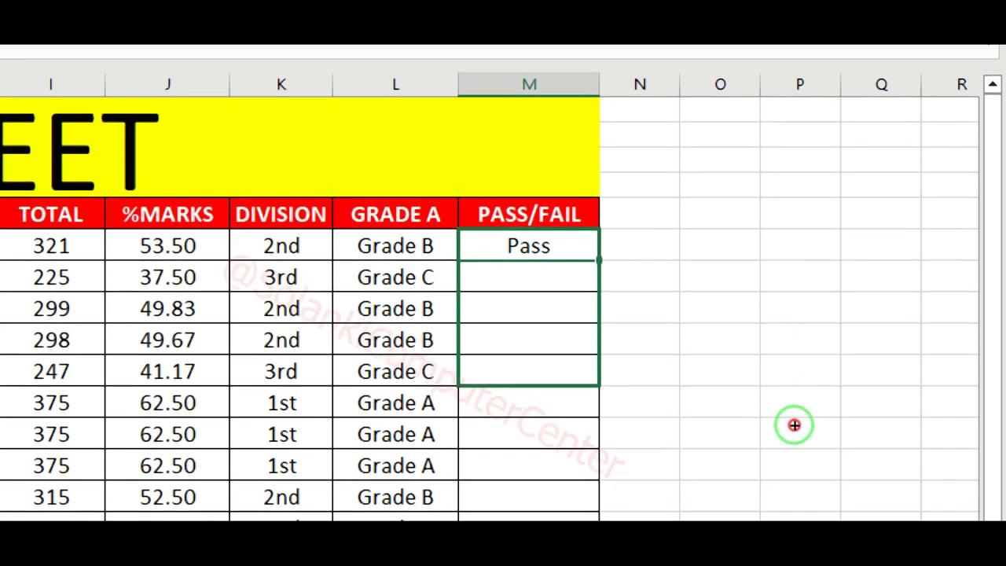
pyautogui.moveTo(794, 424); pyautogui.dragTo(795, 477)
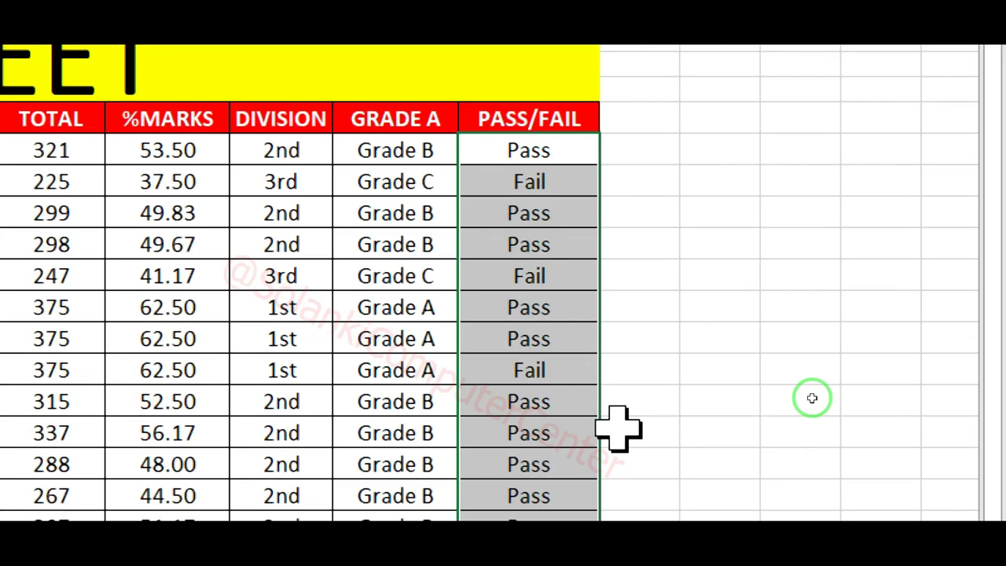
pyautogui.click(568, 345)
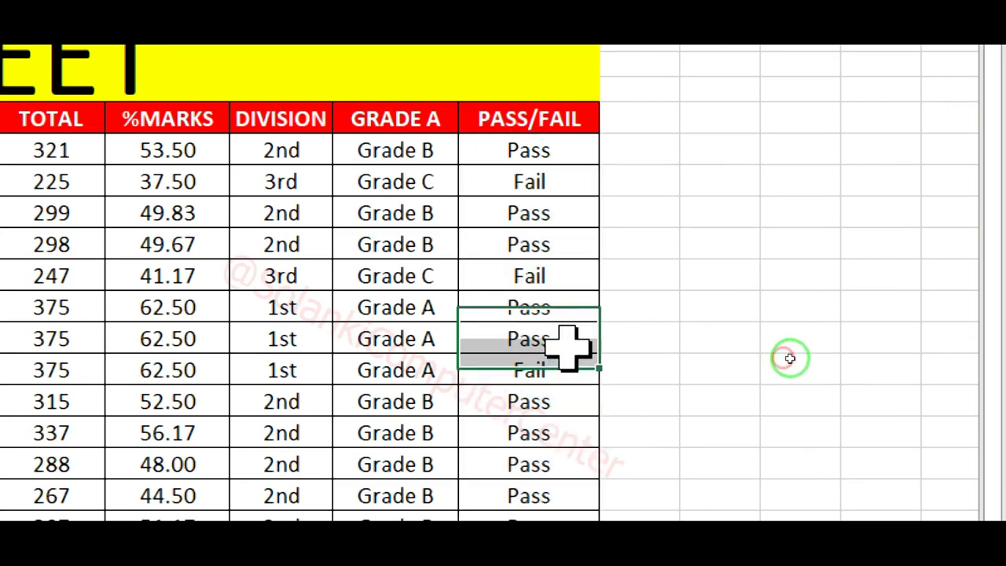
pyautogui.click(556, 183)
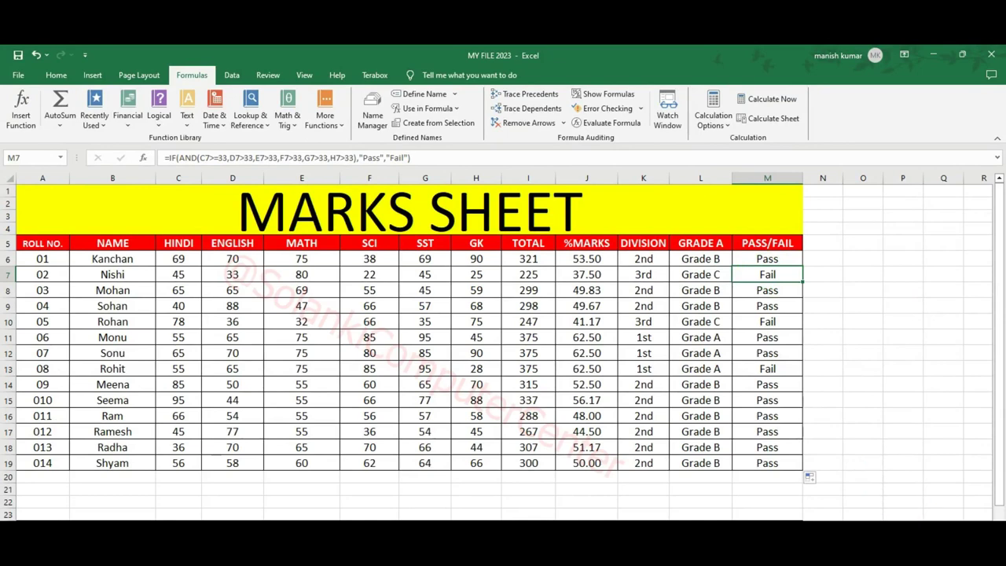
# - Apply Circle Invalid Data so failing marks 22, 25, 32 and 28 are circled in red
pyautogui.click(644, 52)
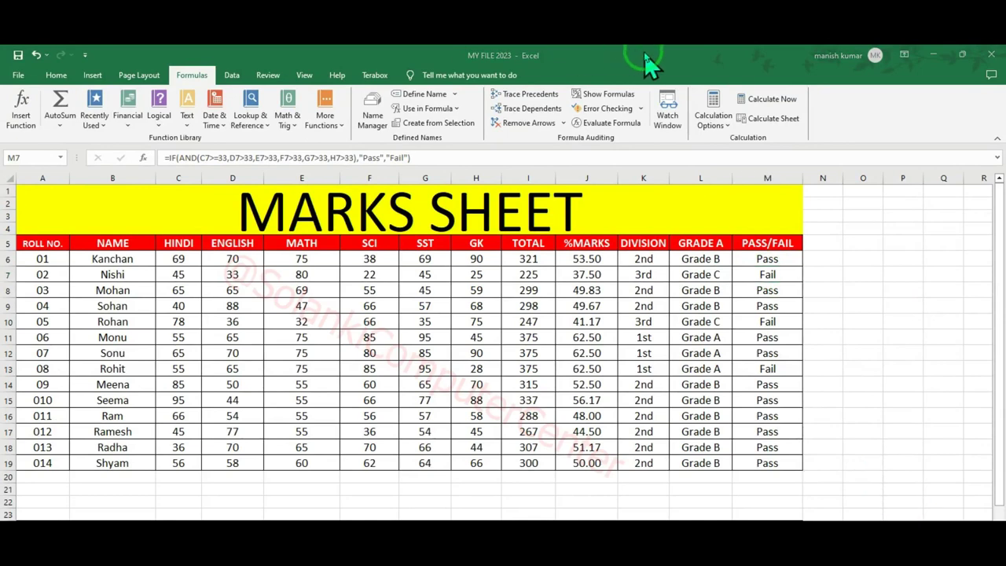
pyautogui.click(235, 75)
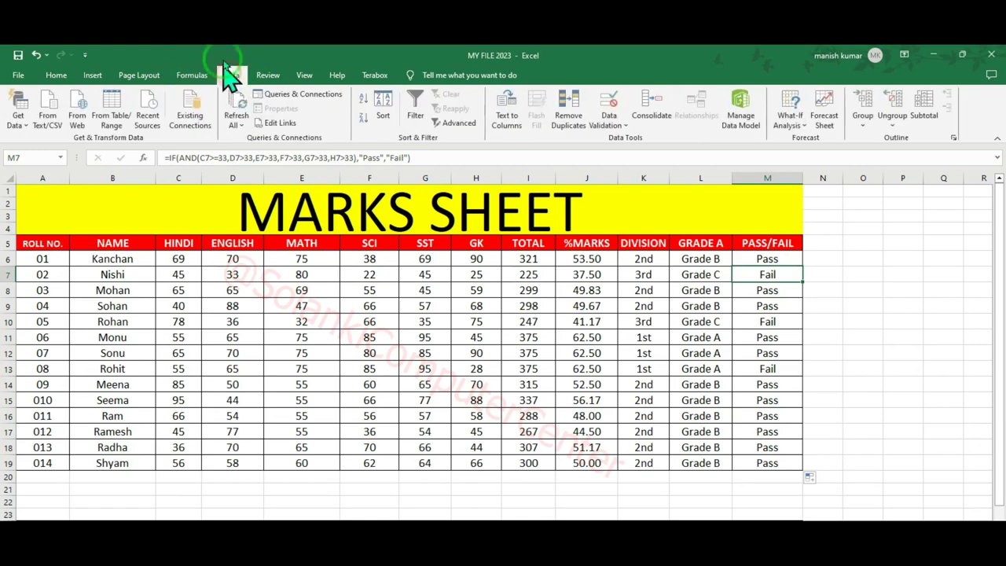
pyautogui.click(623, 126)
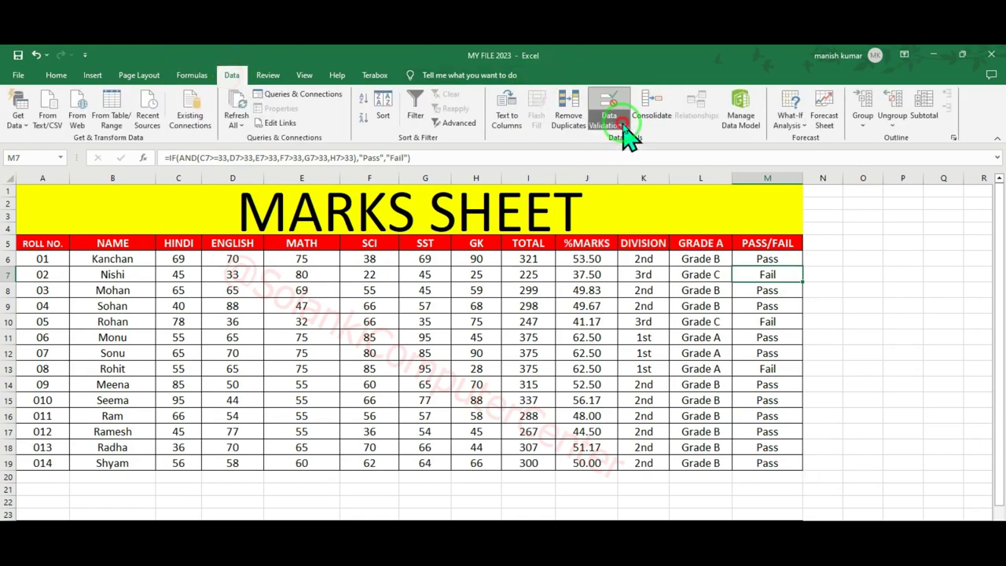
pyautogui.click(641, 154)
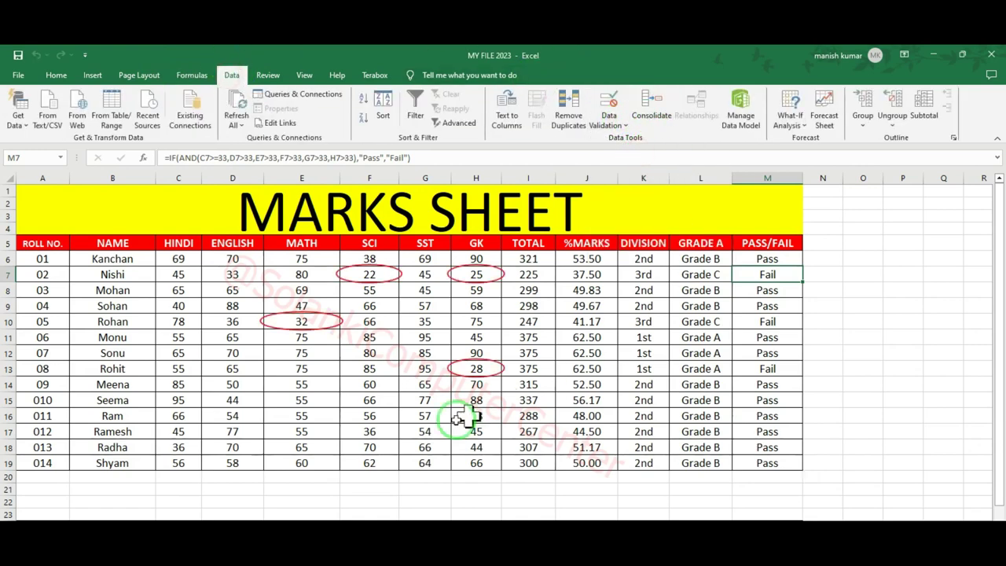